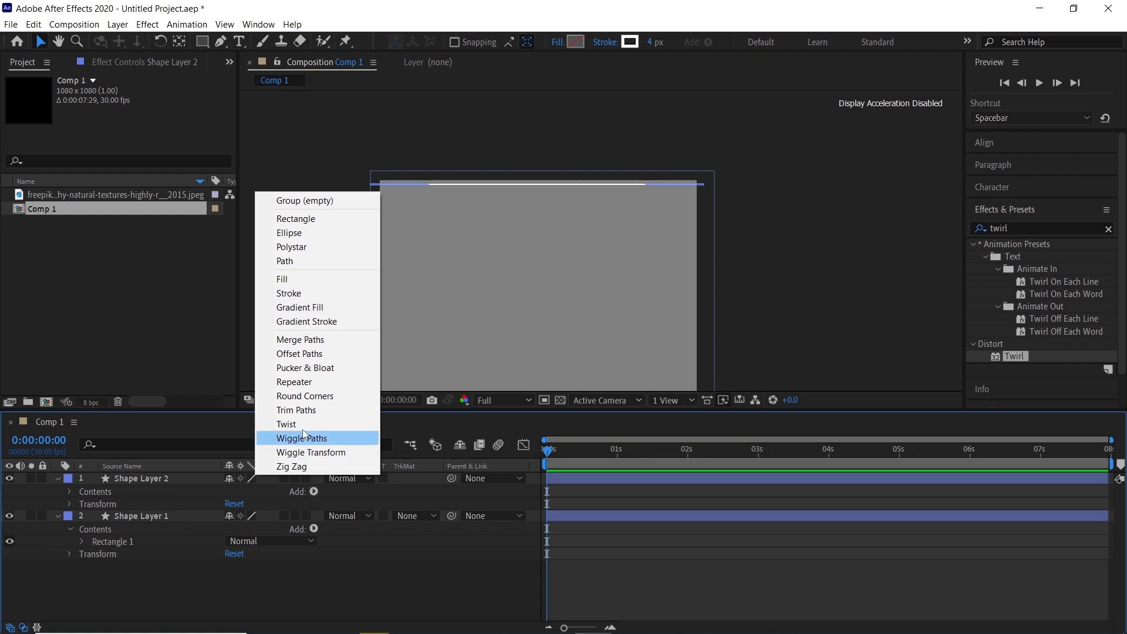
Add a Repeater to the horizontal line on Shape Layer 2 and expand its transform properties
click(302, 382)
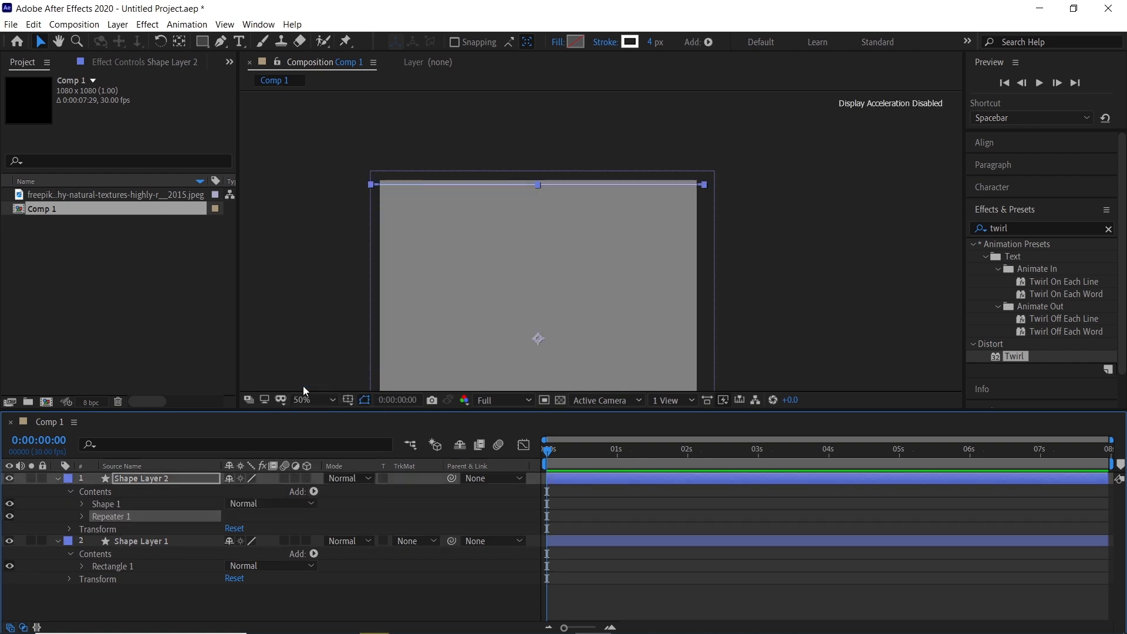
click(83, 516)
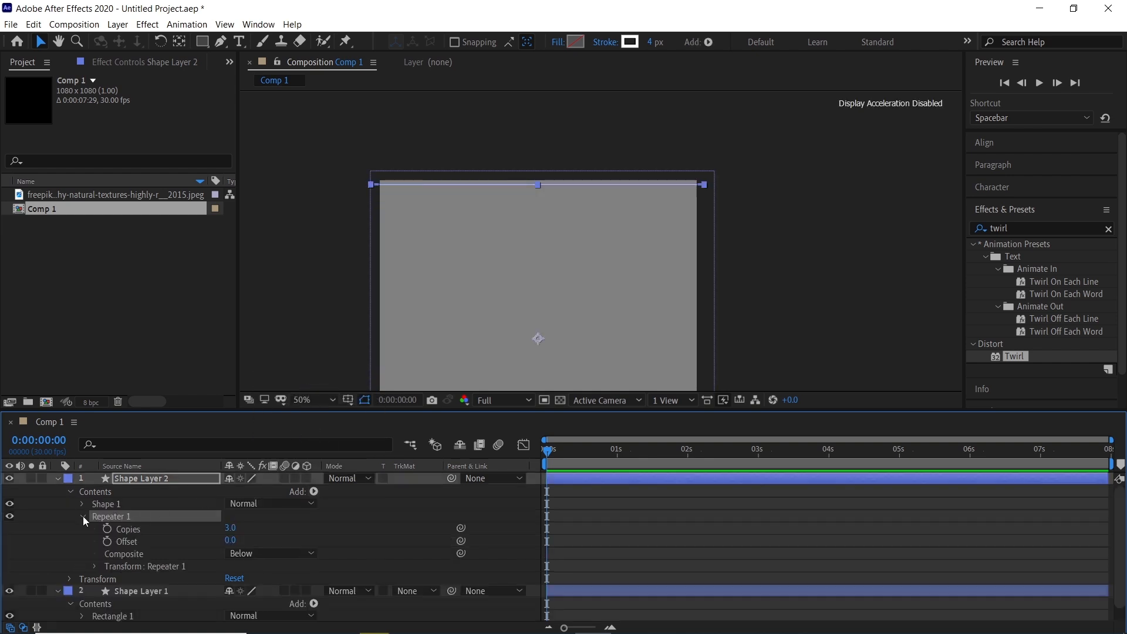
click(94, 566)
Set the Repeater's transform position to 0, 11 so the line copies stack closely downward
click(230, 565)
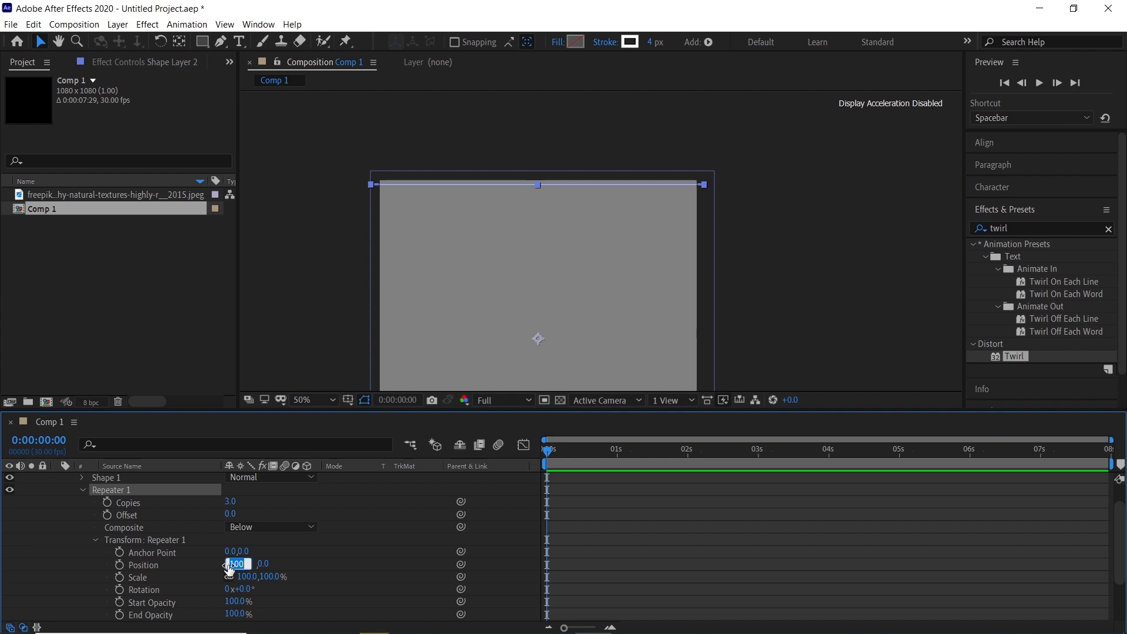
text(0)
click(242, 565)
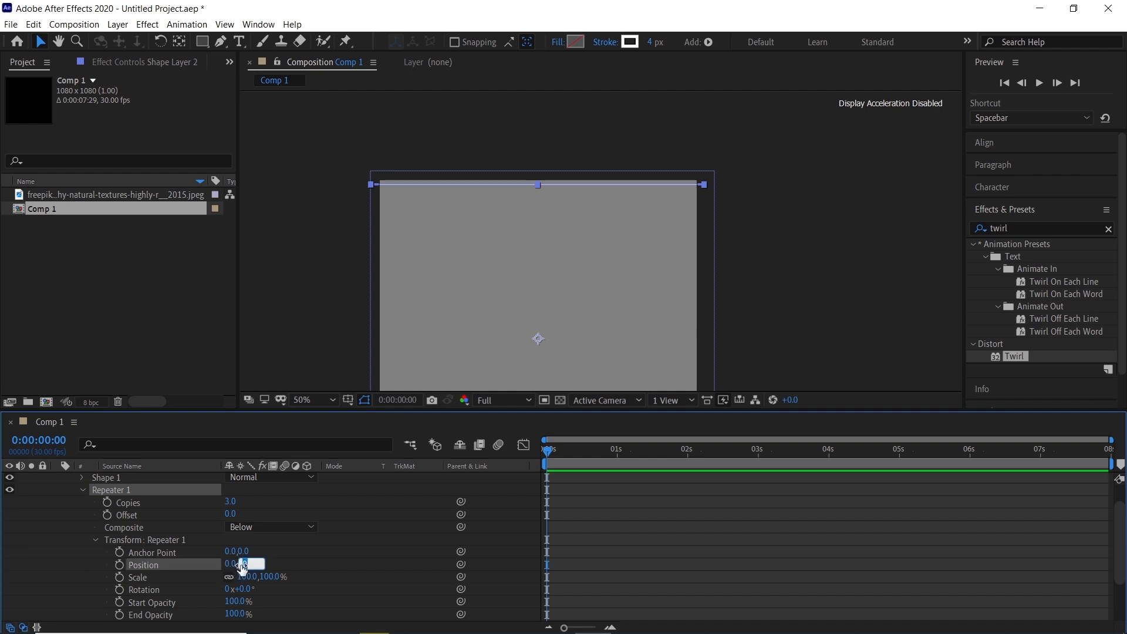
key(Return)
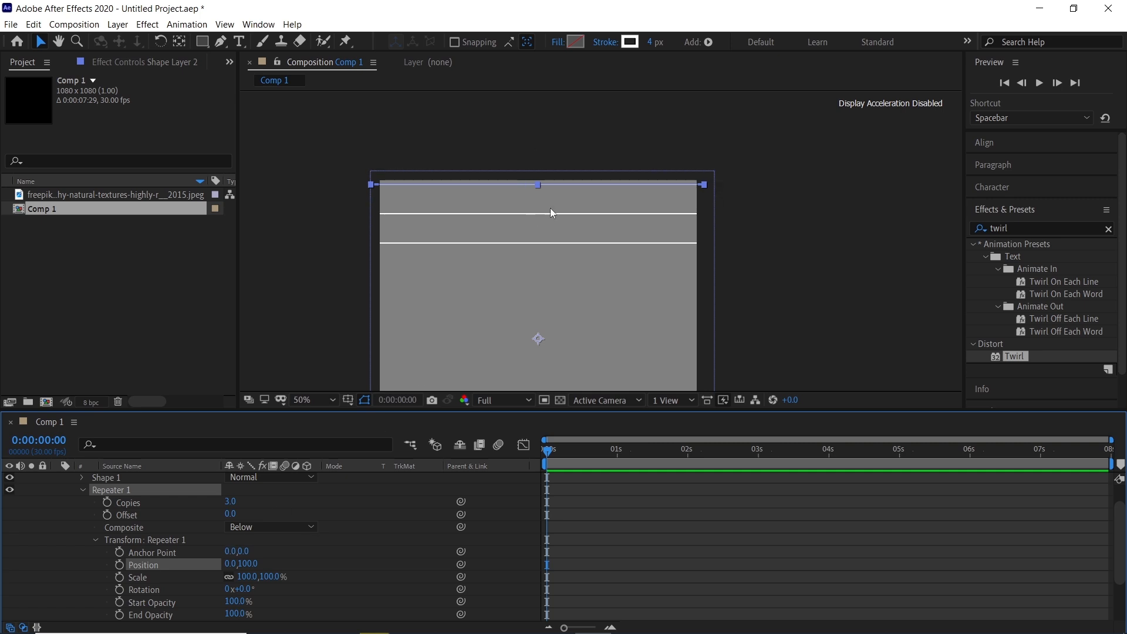
drag(244, 564, 175, 567)
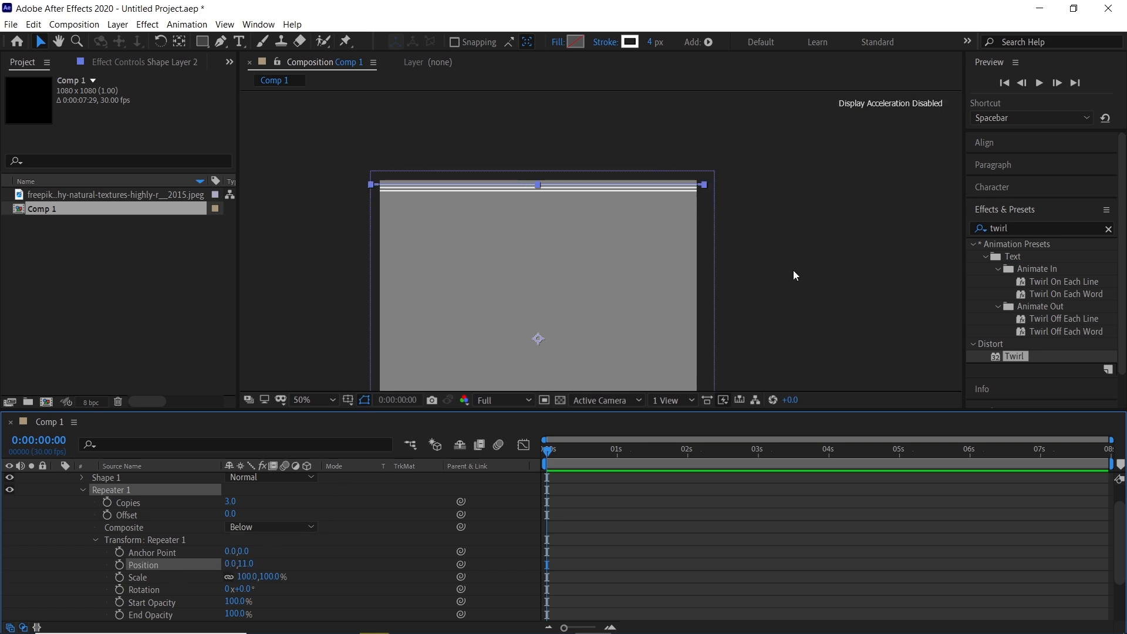
click(765, 271)
click(690, 191)
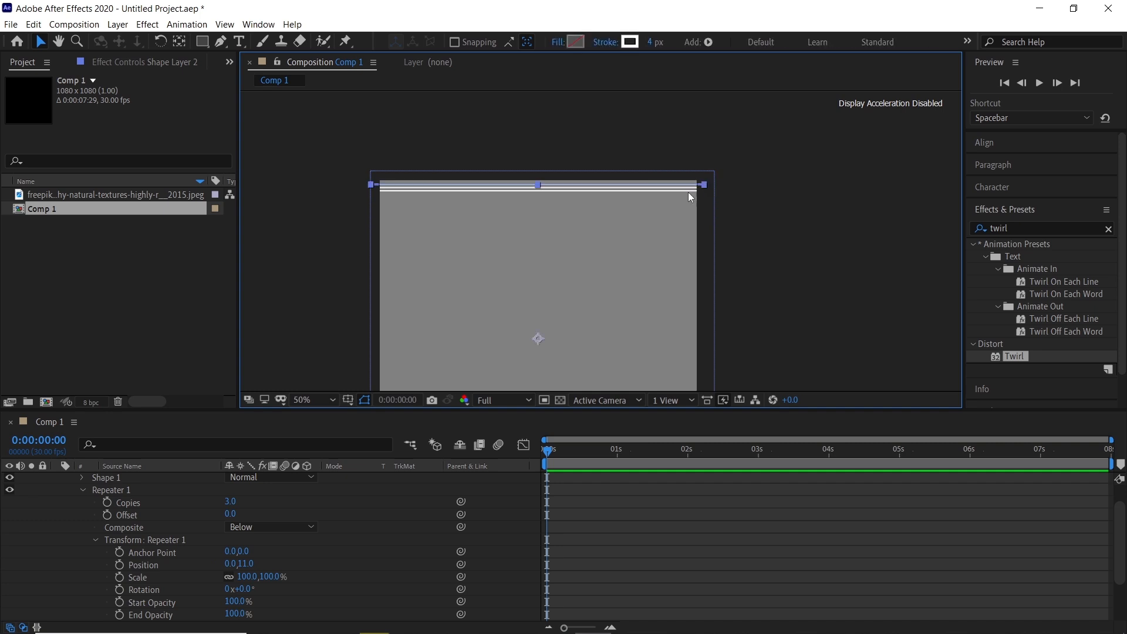
Set the Repeater's copies to 117 so the lines fill the whole composition
scroll(679, 248, down, 2)
drag(678, 251, 649, 204)
key(v)
drag(227, 502, 749, 515)
click(749, 515)
scroll(620, 147, up, 2)
drag(708, 260, 728, 210)
scroll(626, 117, up, 6)
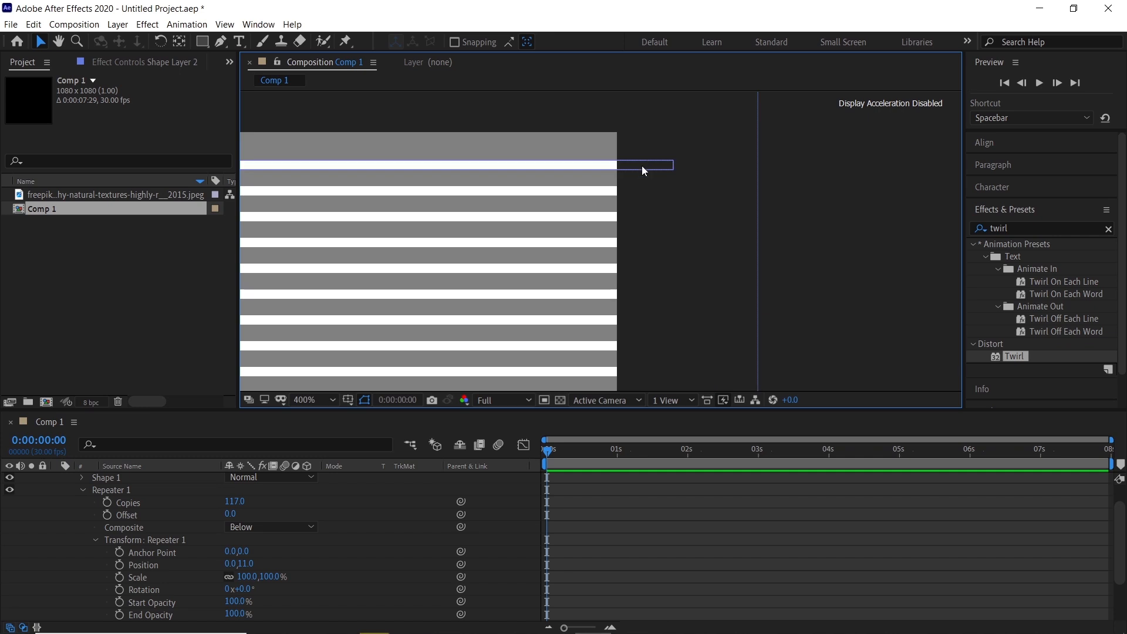
scroll(640, 151, down, 10)
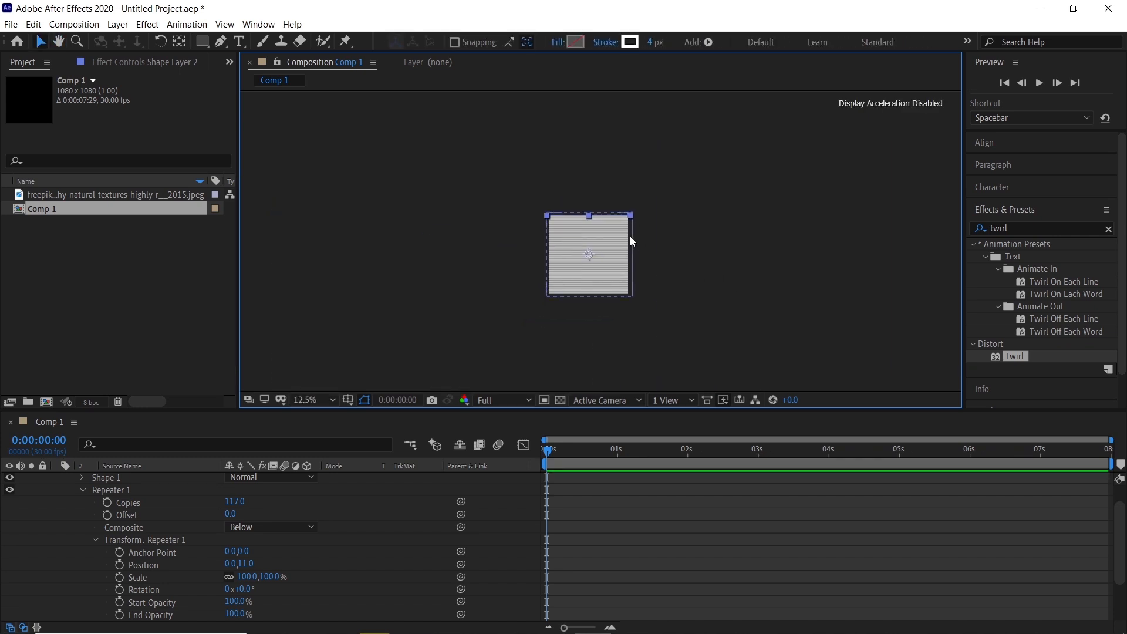
scroll(629, 241, up, 1)
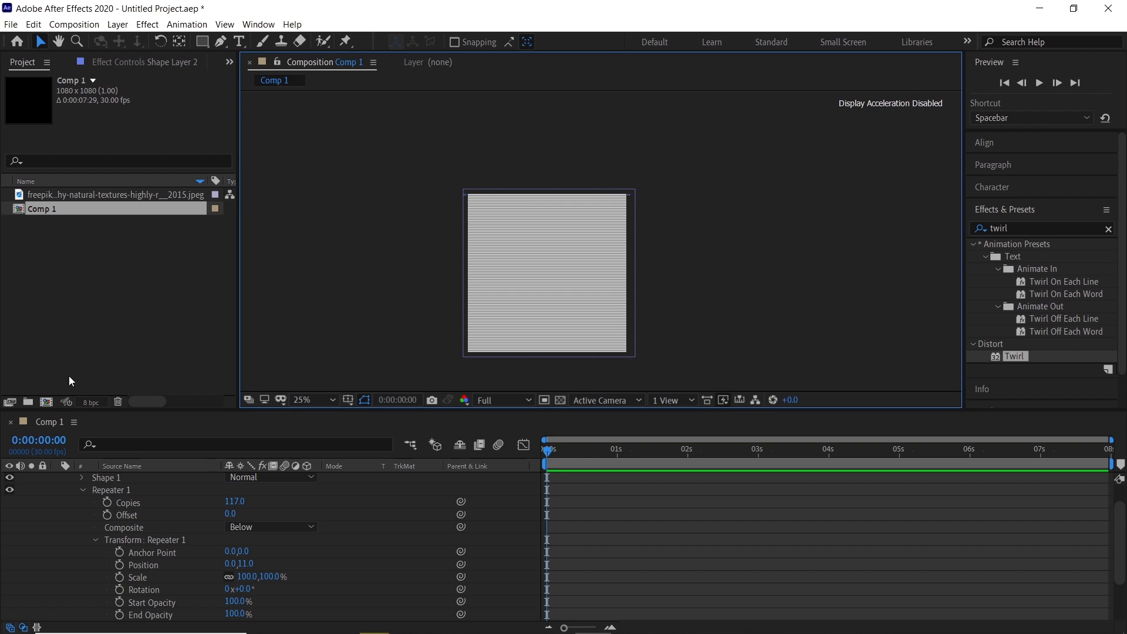
Create a new 1080 × 1080 px composition named Comp 2 and add the portrait JPEG to it
click(46, 402)
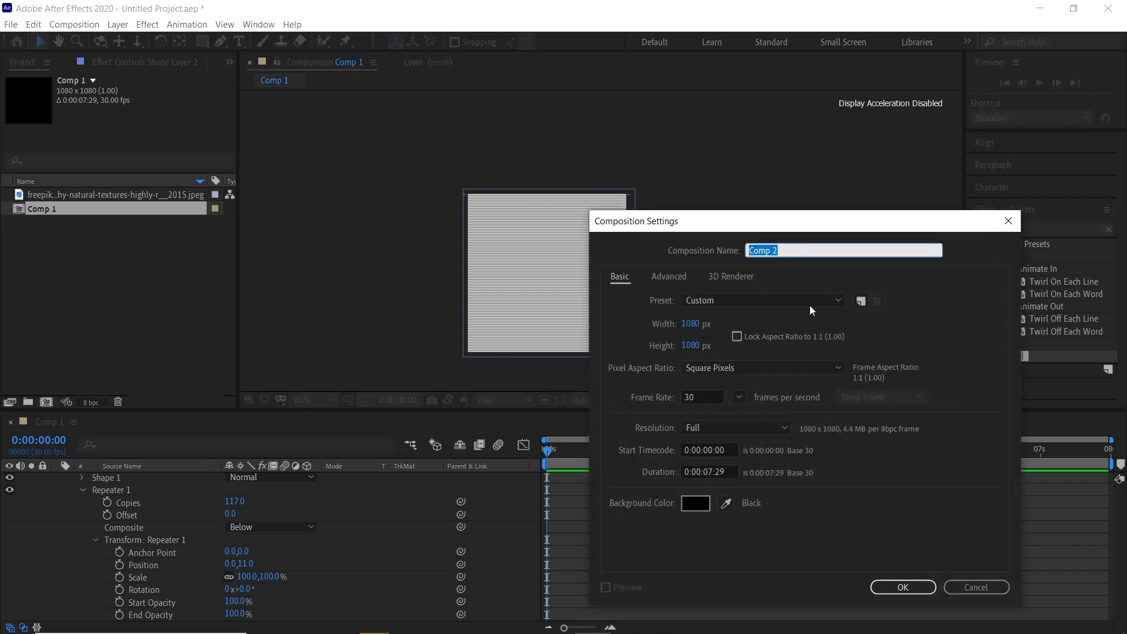
click(903, 587)
drag(81, 196, 83, 503)
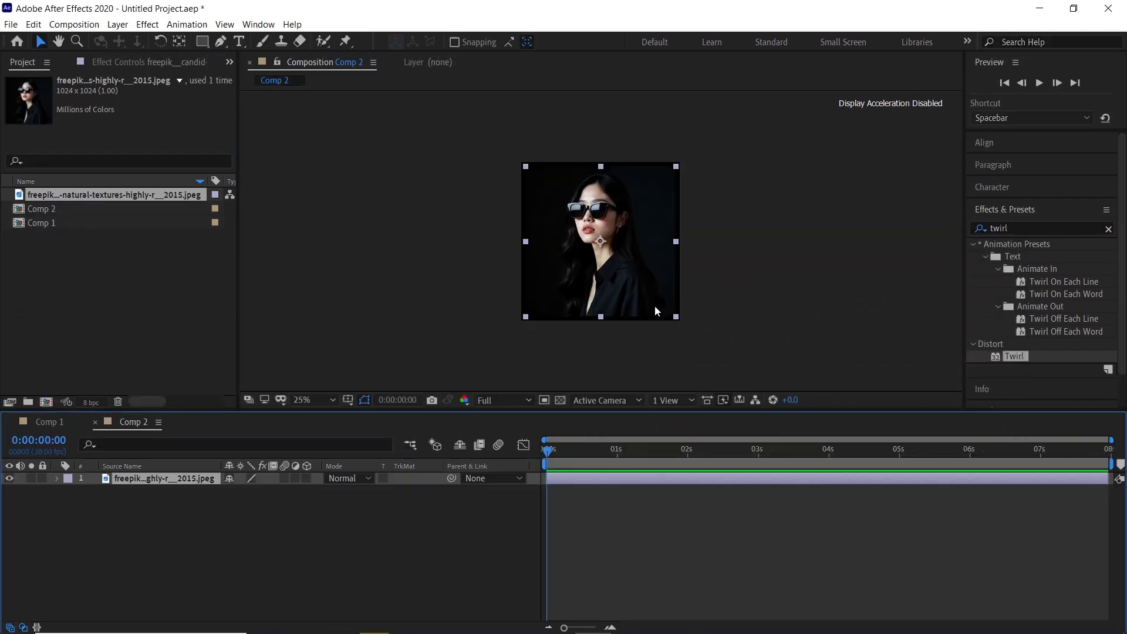
Enlarge and reposition the portrait image so the face with sunglasses fills the Comp 2 frame
drag(676, 241, 728, 274)
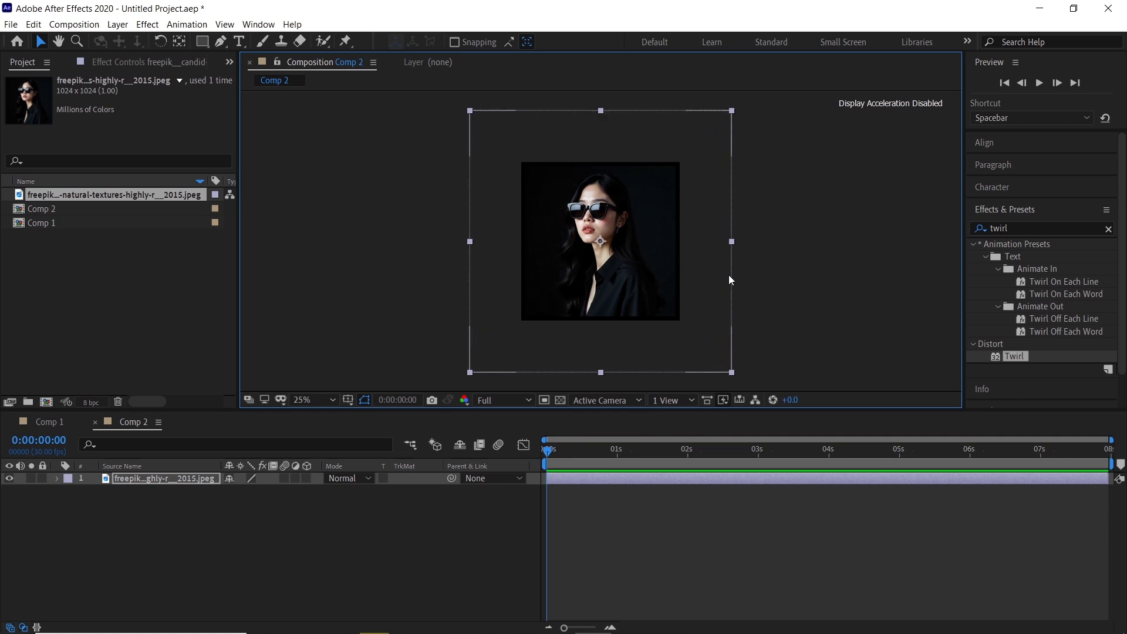
drag(649, 199, 647, 213)
drag(729, 139, 785, 123)
click(833, 192)
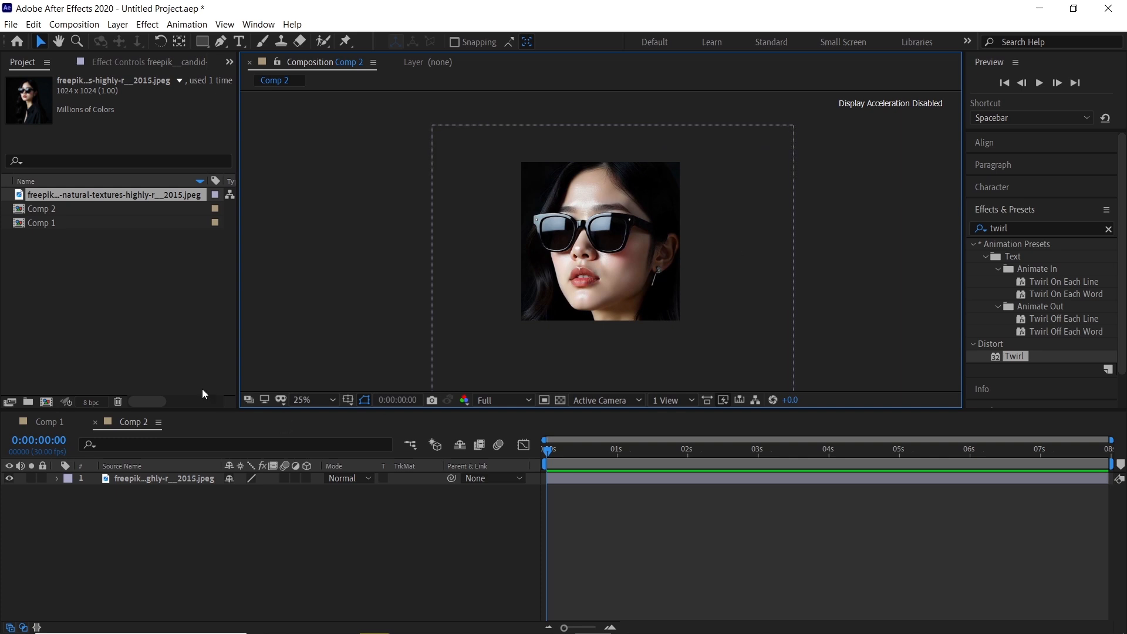
Add the line-pattern Comp 1 to Comp 2 as a layer above the portrait image
click(64, 212)
drag(59, 223, 121, 478)
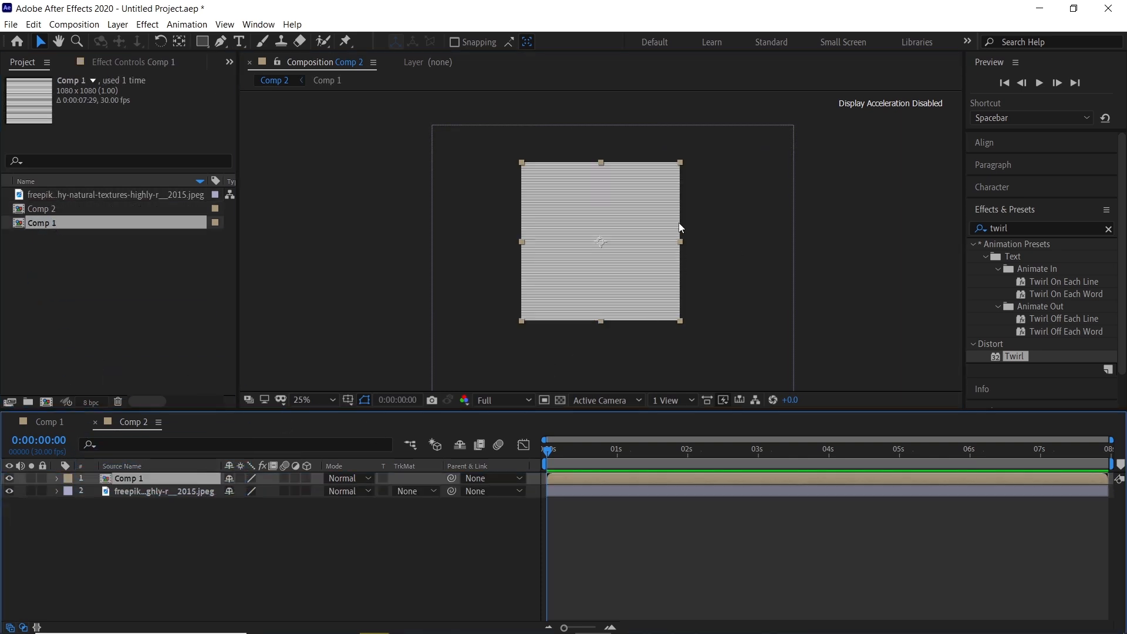
scroll(673, 219, up, 1)
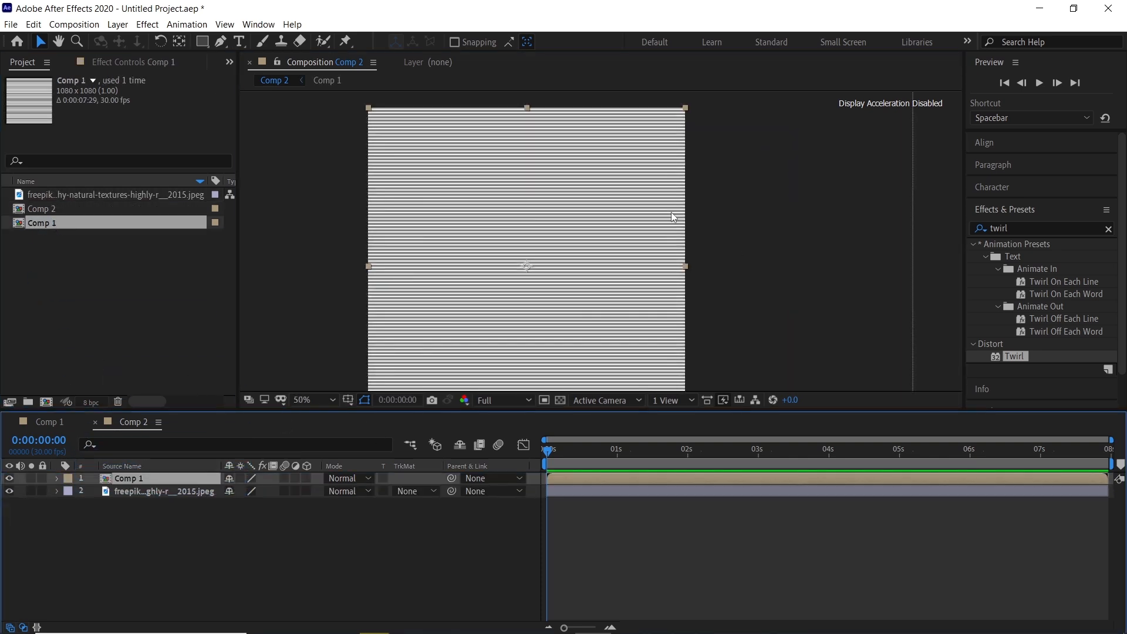
Hide the Comp 1 layer and apply the Black & White effect to the portrait image
click(9, 478)
click(1026, 233)
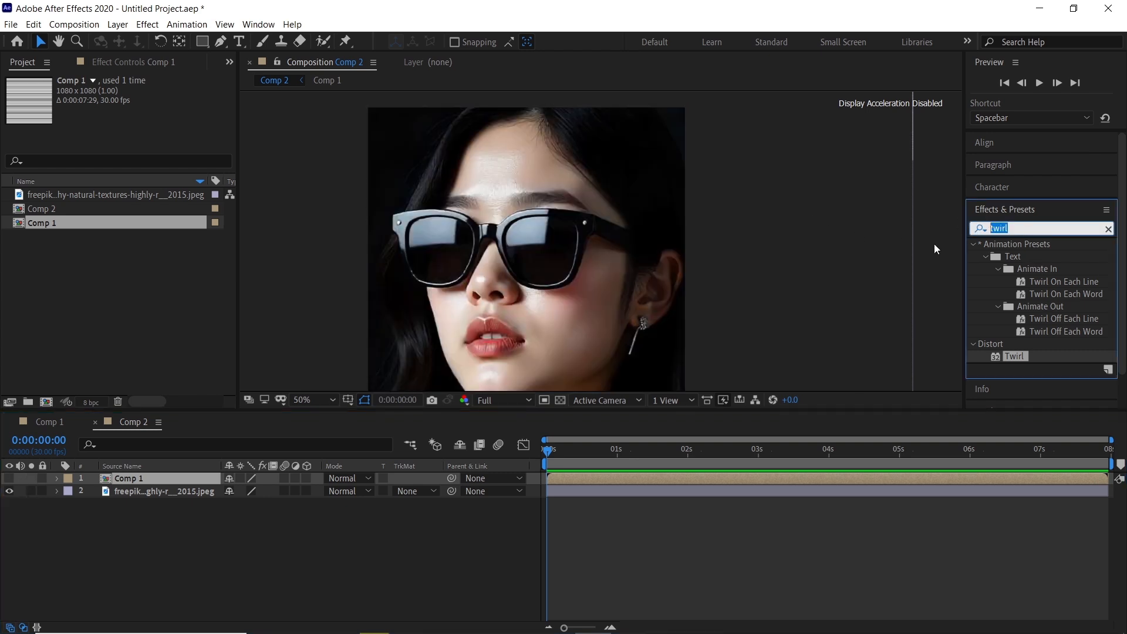
text(black)
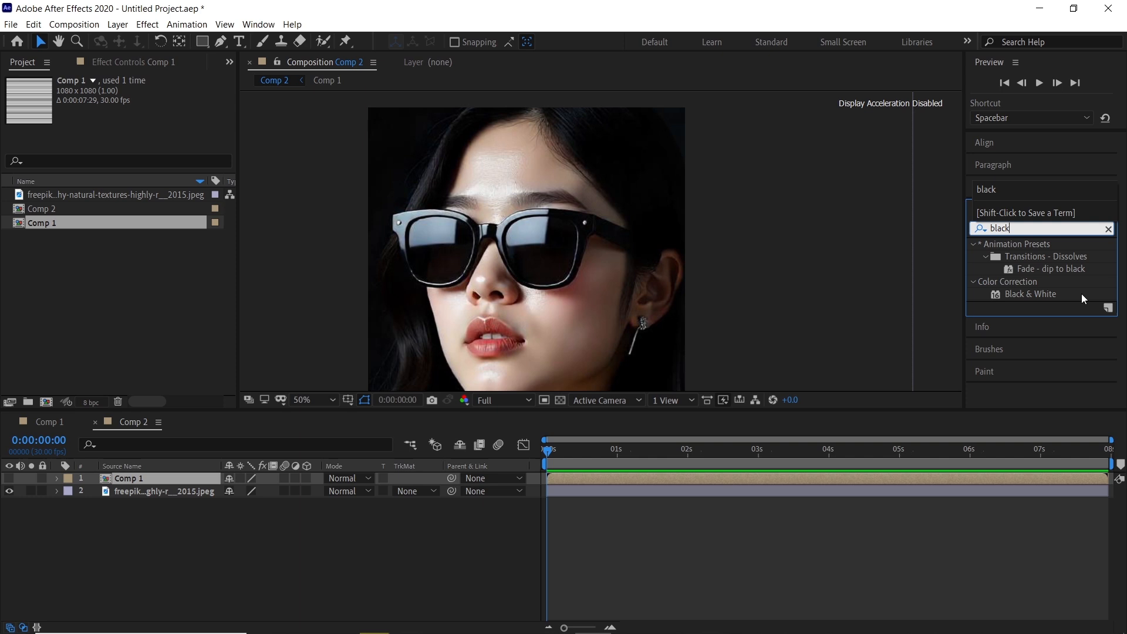
drag(1083, 299, 731, 494)
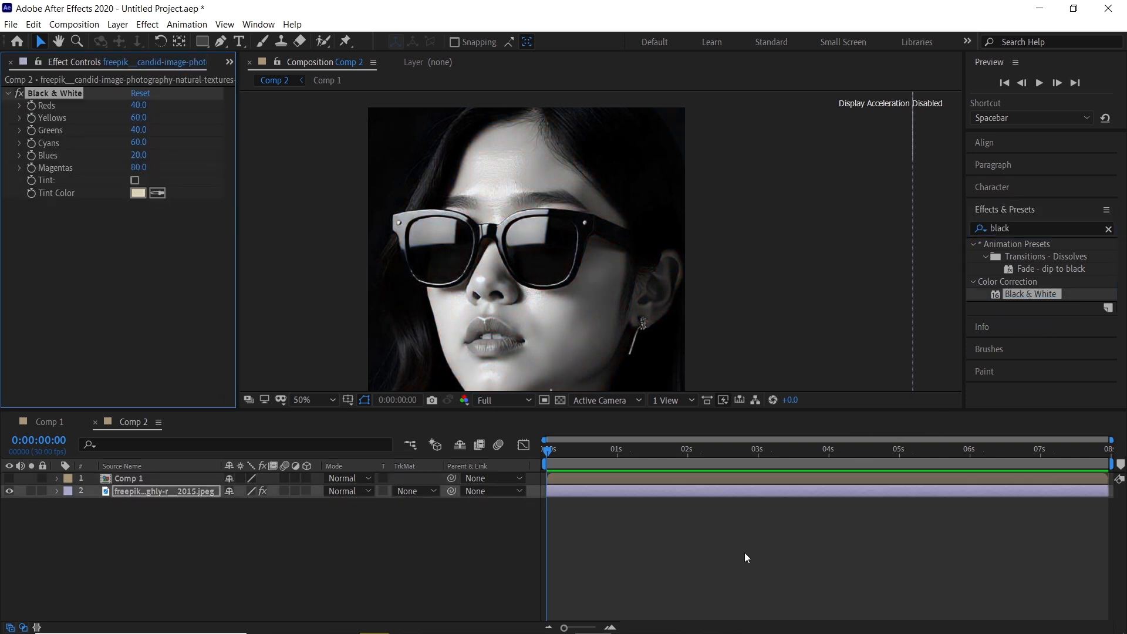
Make the Comp 1 layer visible again and set its blending mode to Hard Mix
click(9, 478)
click(593, 478)
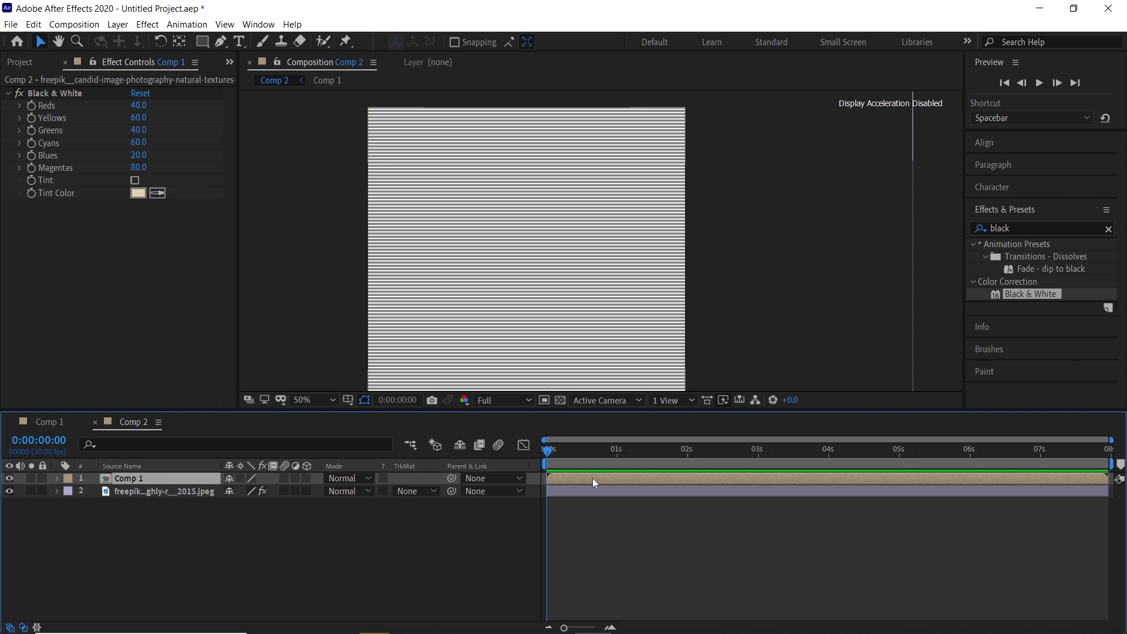
click(368, 484)
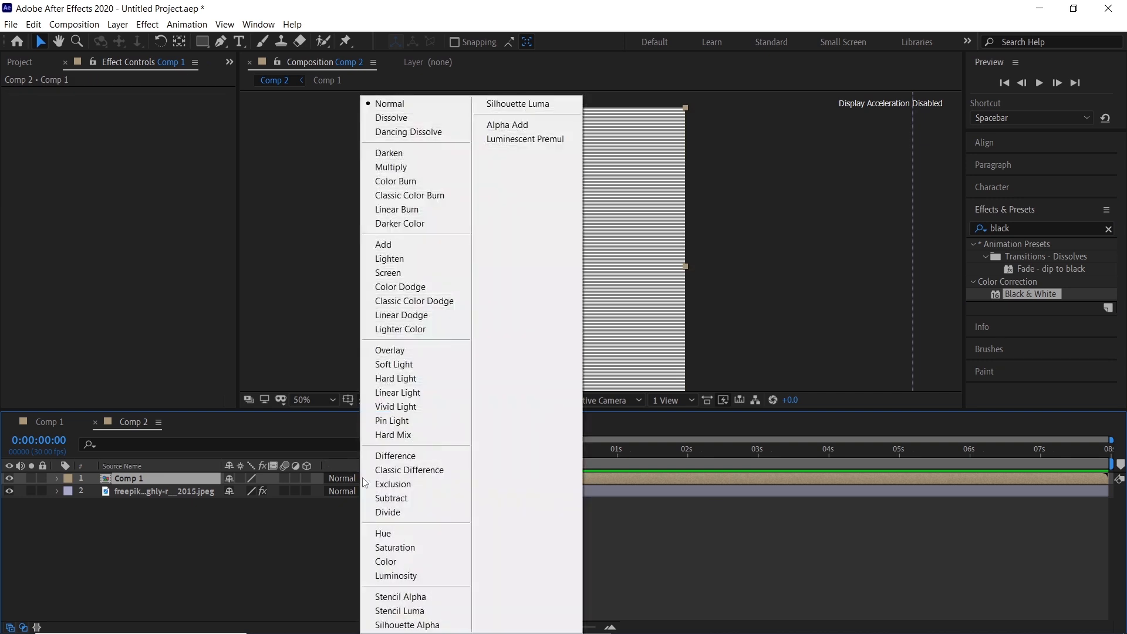
click(404, 435)
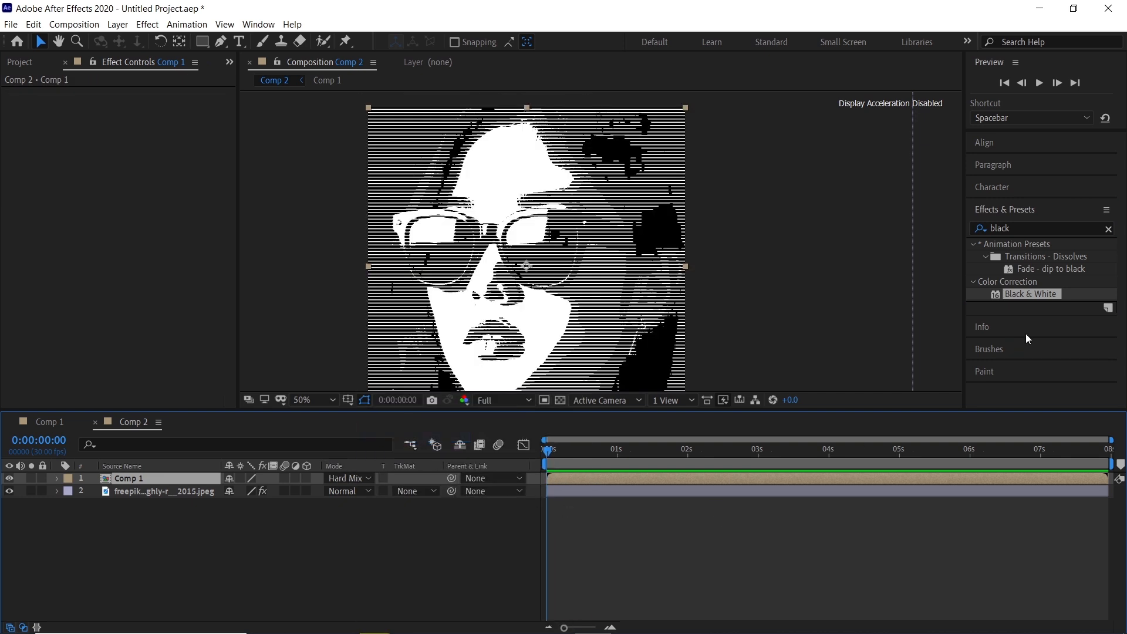
Find the Twirl distortion effect and apply it to the Comp 1 layer
drag(1030, 229, 947, 231)
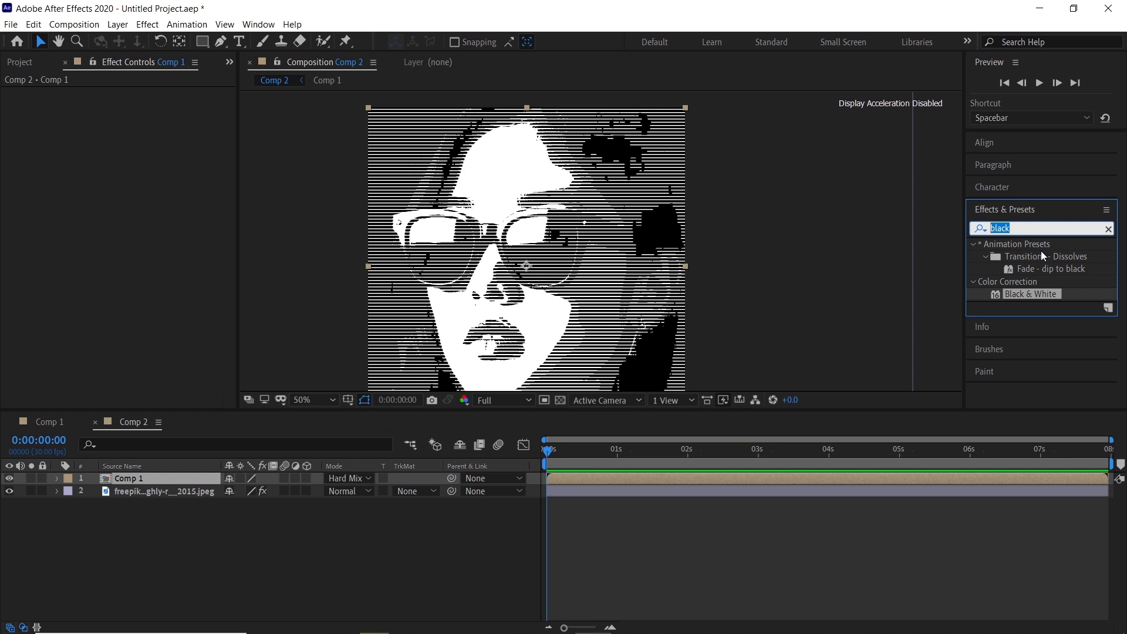
text(twirl)
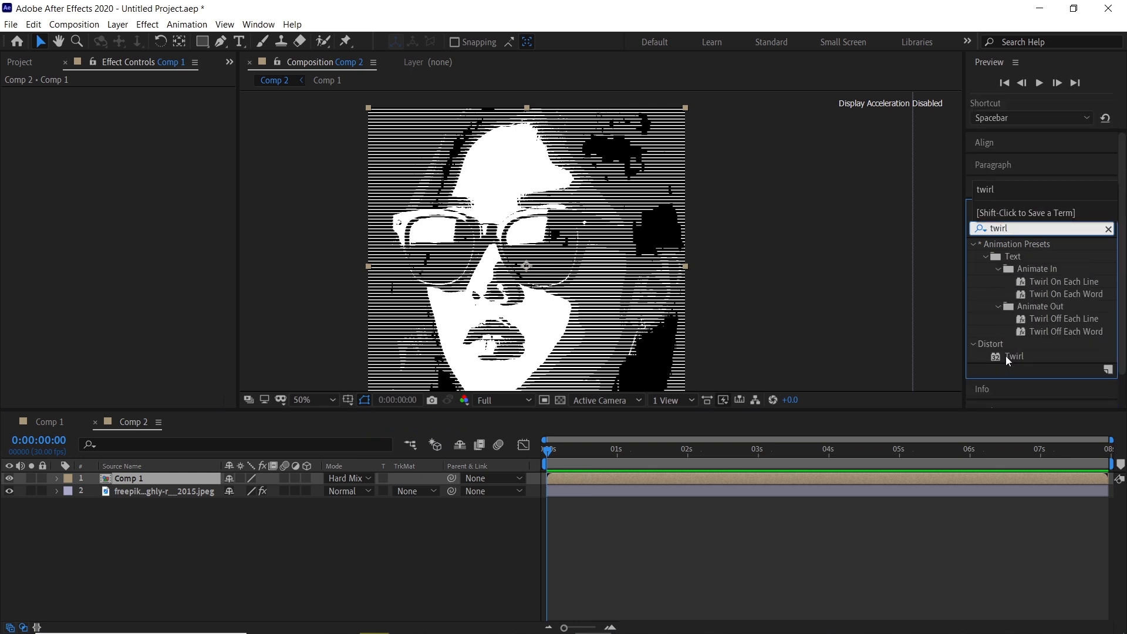
drag(1005, 356, 585, 481)
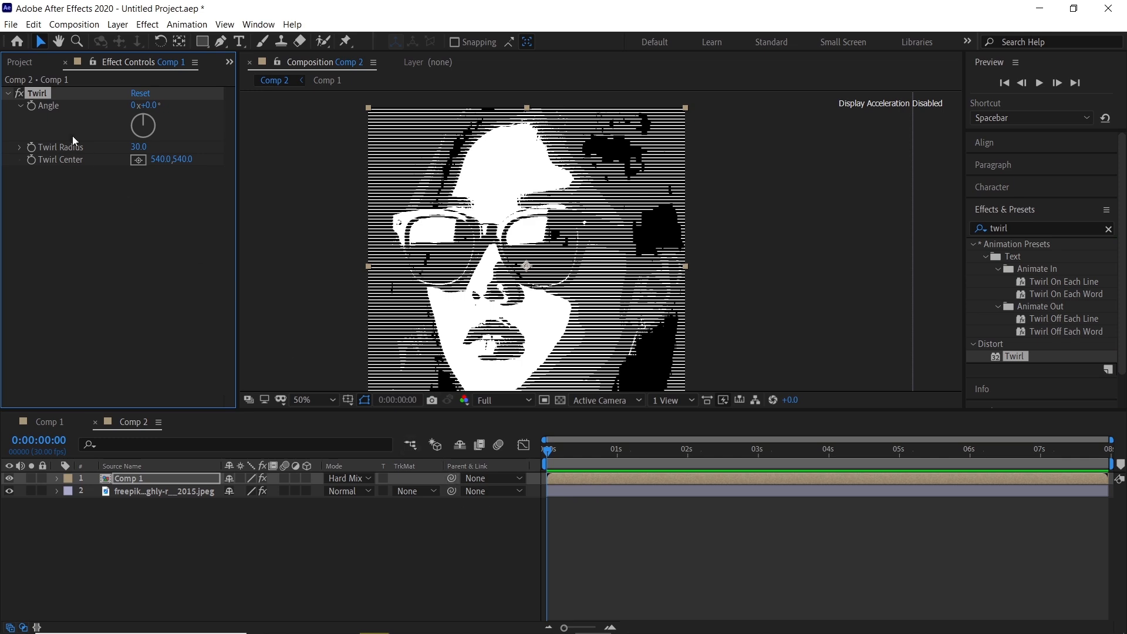
Set the Twirl effect's angle to 130° and its Twirl Radius to 51 on Comp 1
mouse_move(151, 123)
mouse_down()
mouse_move(159, 148)
mouse_move(160, 138)
mouse_move(149, 146)
mouse_up()
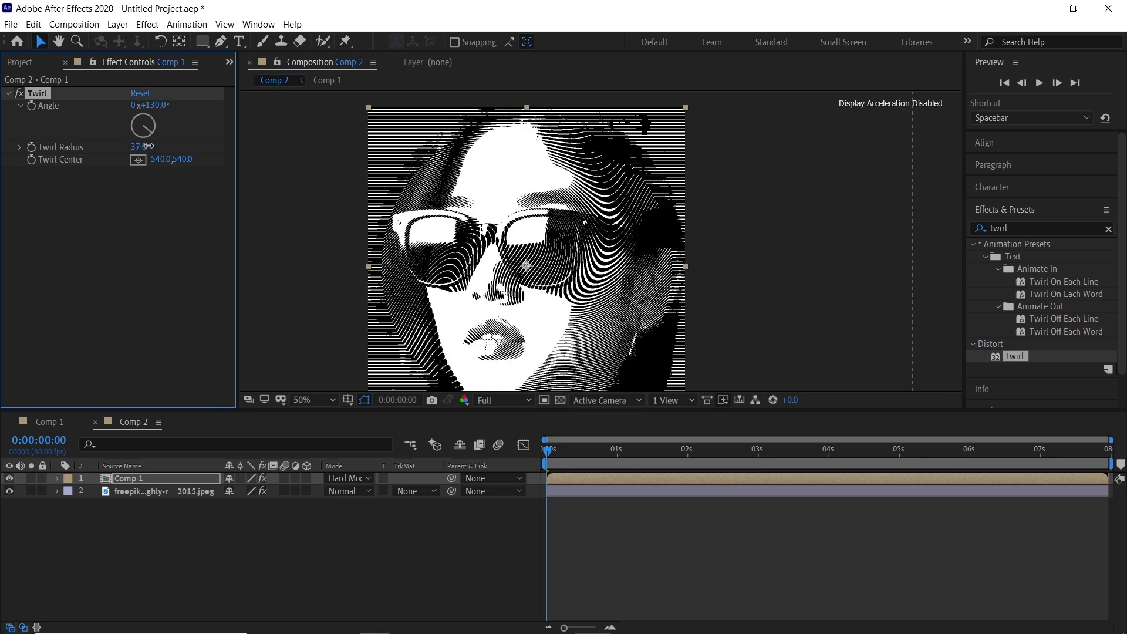
click(160, 213)
mouse_move(147, 151)
mouse_down()
mouse_move(120, 149)
mouse_move(154, 151)
mouse_move(140, 151)
mouse_up()
Scale the Comp 1 layer up beyond the frame edges and adjust its Twirl angle to 129°
drag(685, 108, 720, 138)
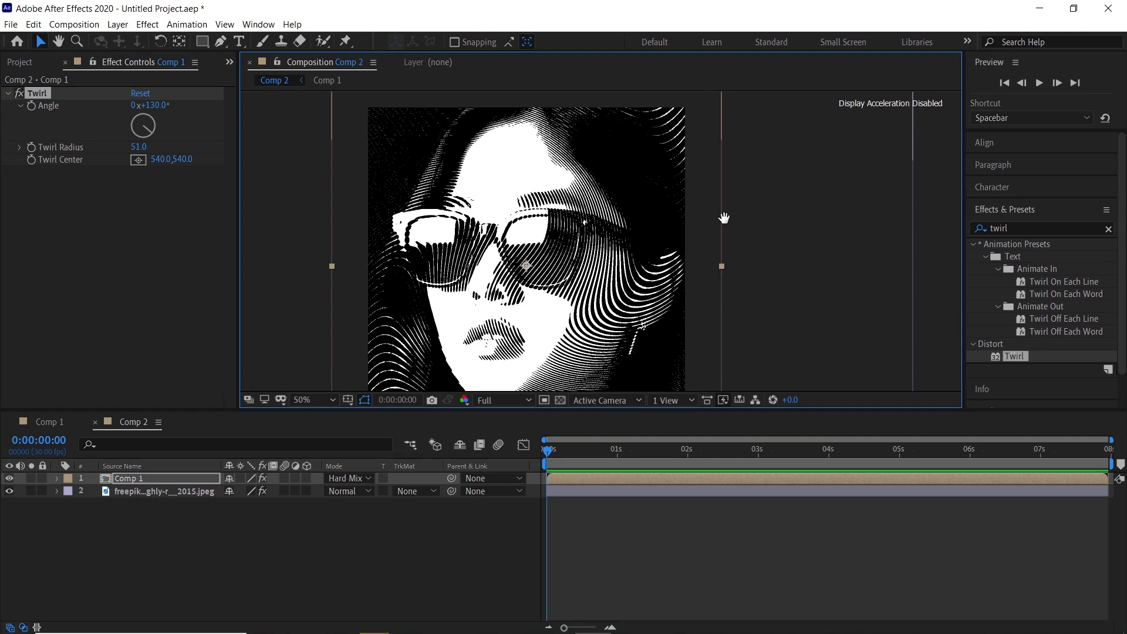
drag(724, 218, 697, 219)
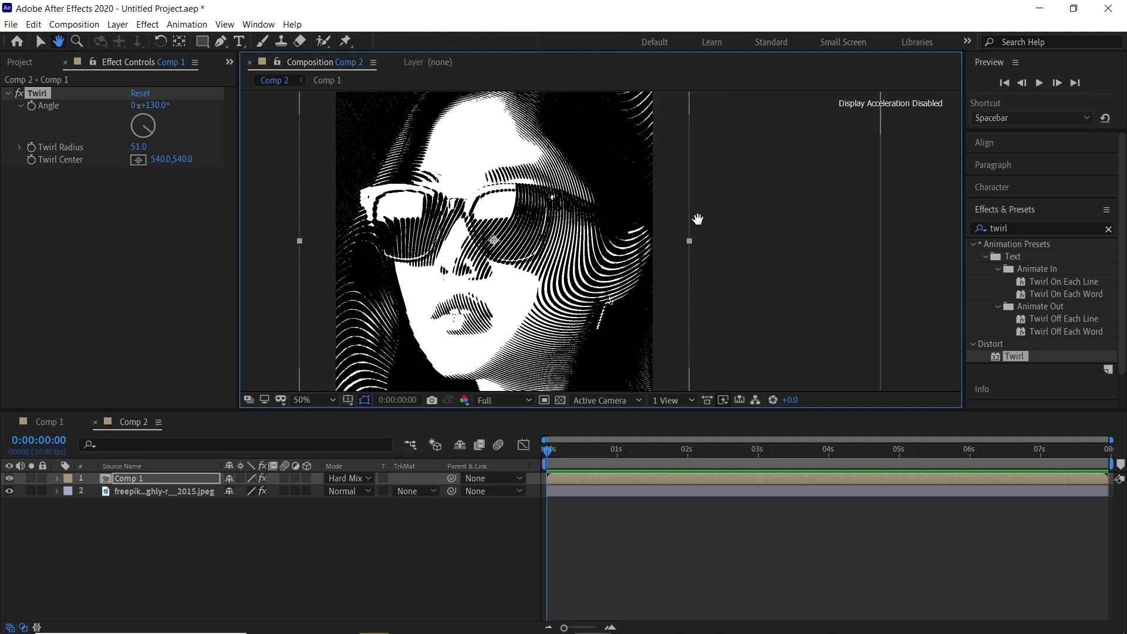
mouse_move(148, 131)
mouse_down()
mouse_move(150, 120)
mouse_move(153, 137)
mouse_move(174, 139)
mouse_move(156, 125)
mouse_up()
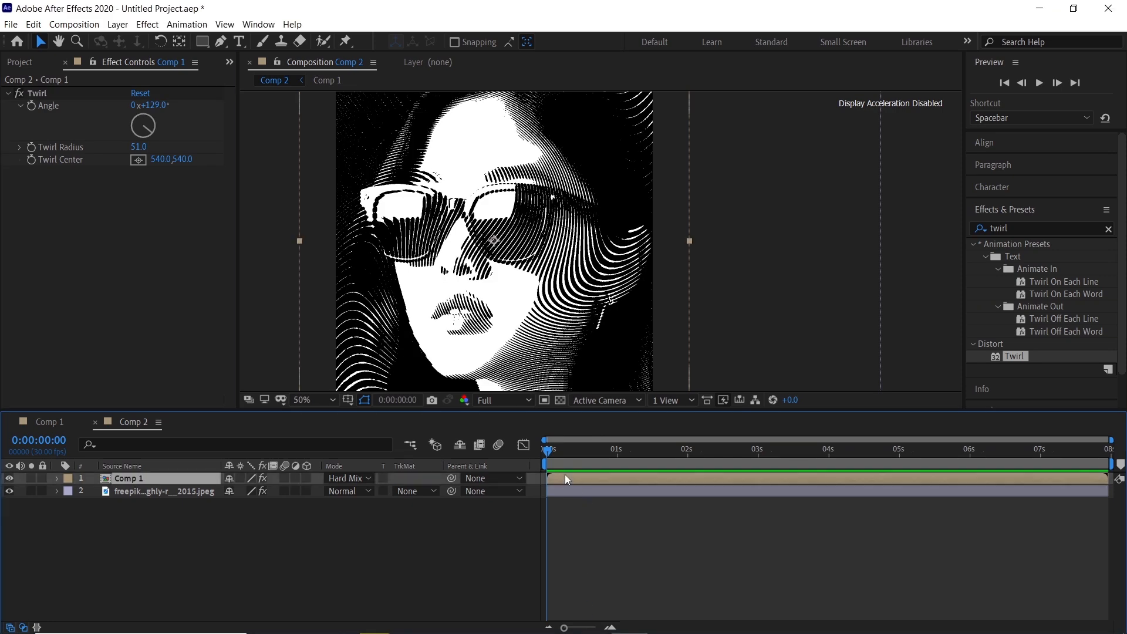
Start keyframing the Twirl angle on Comp 1 at 0:00:00:00 and reveal the keyframed property in the timeline
click(56, 479)
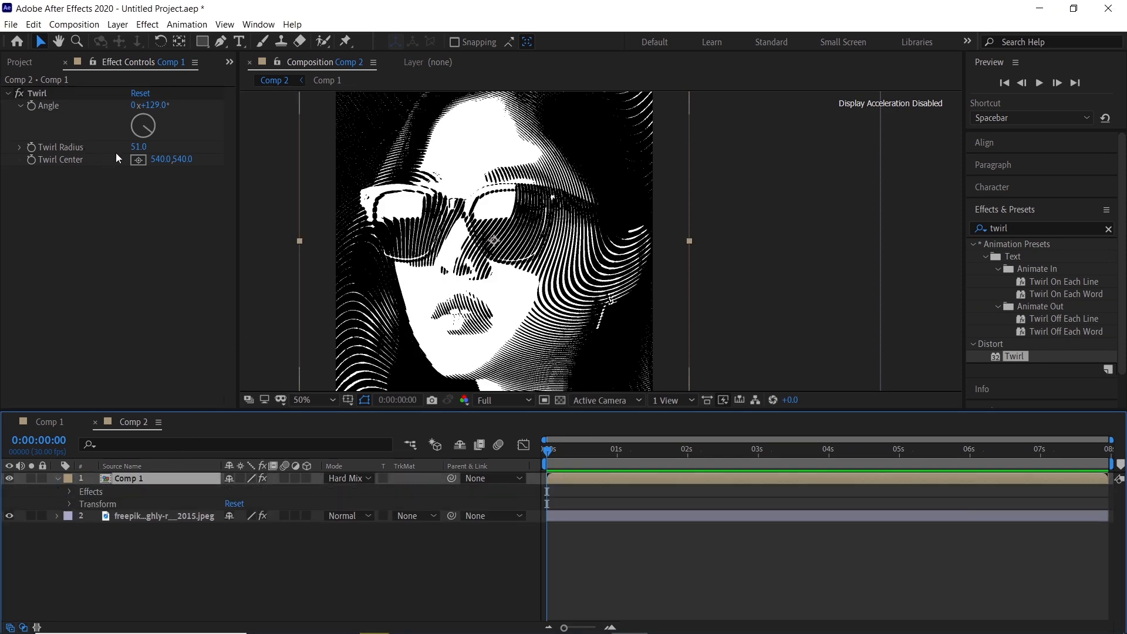
click(29, 111)
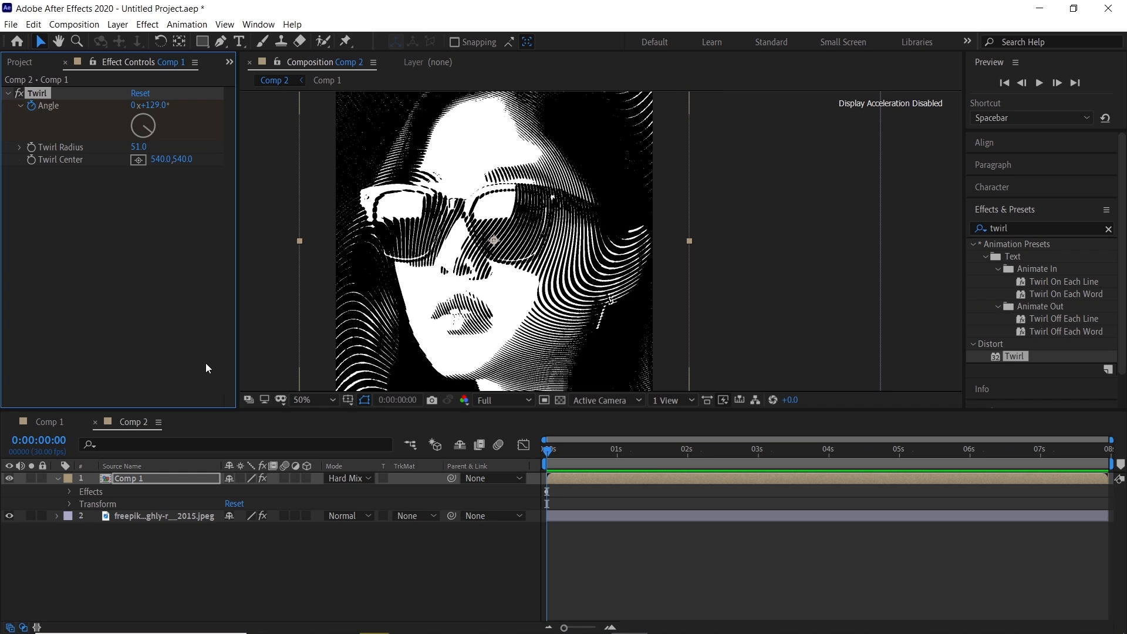
key(u)
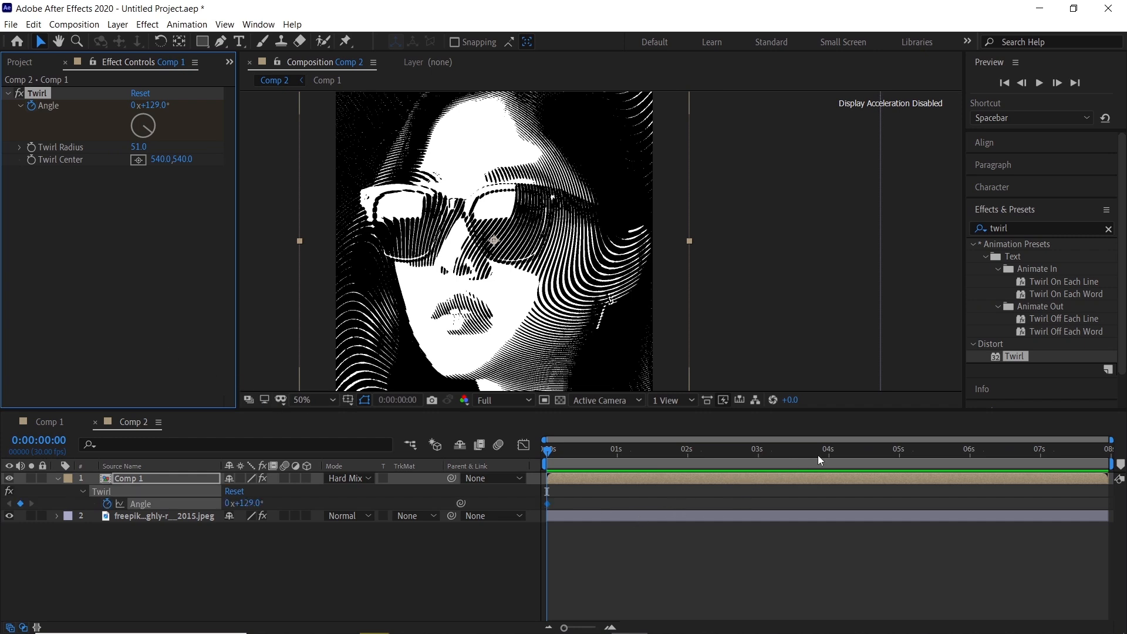
Add a Twirl angle keyframe of 181° at 0:00:04:29, and return the playhead to near the start
click(897, 459)
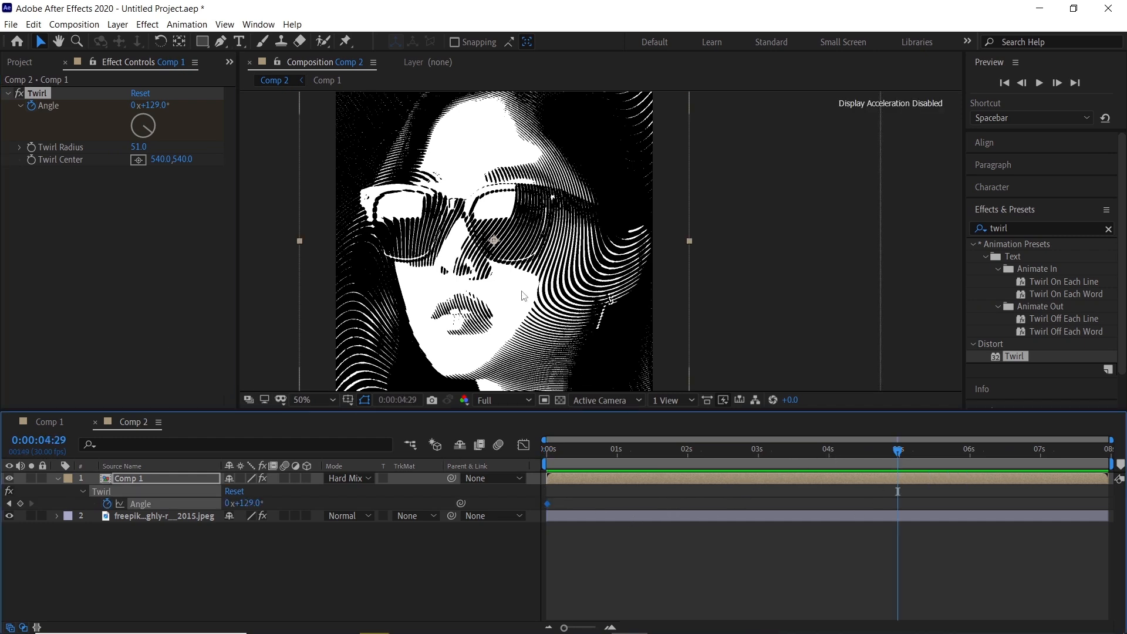
drag(141, 137, 141, 139)
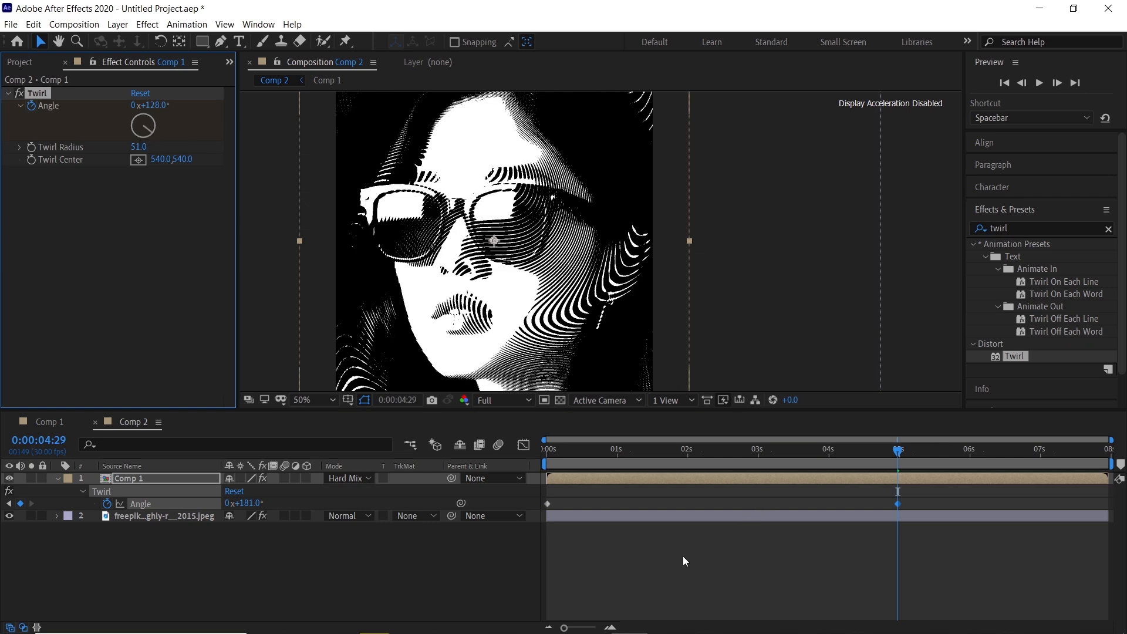
click(552, 455)
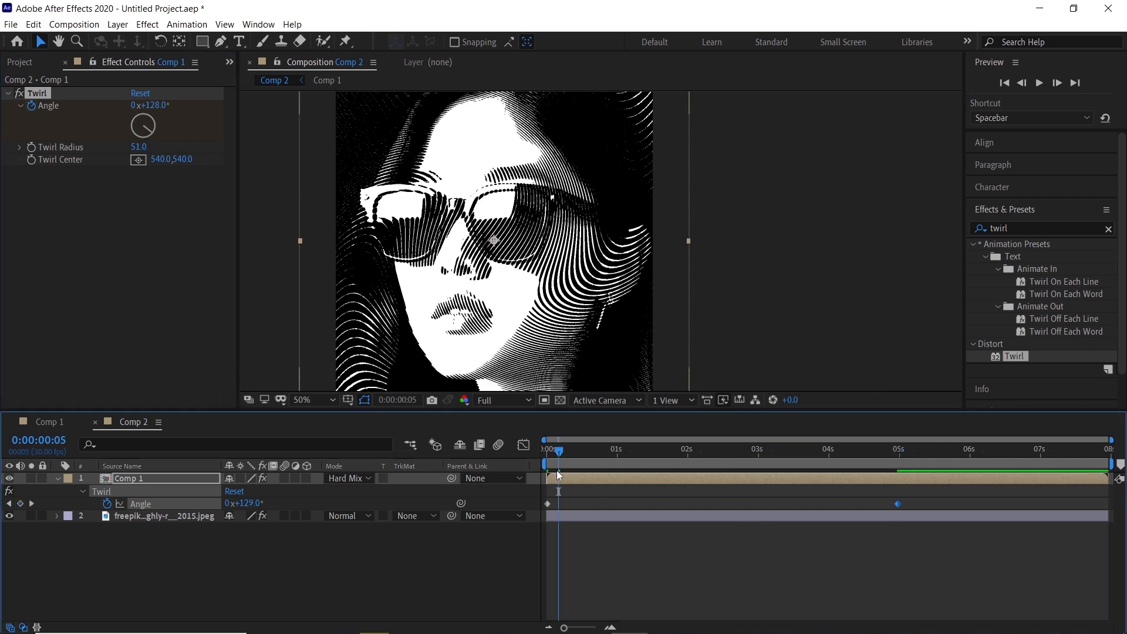
Adjust the Twirl angle on Comp 1 near the start of the timeline and preview the animation
drag(150, 134, 155, 129)
key(space)
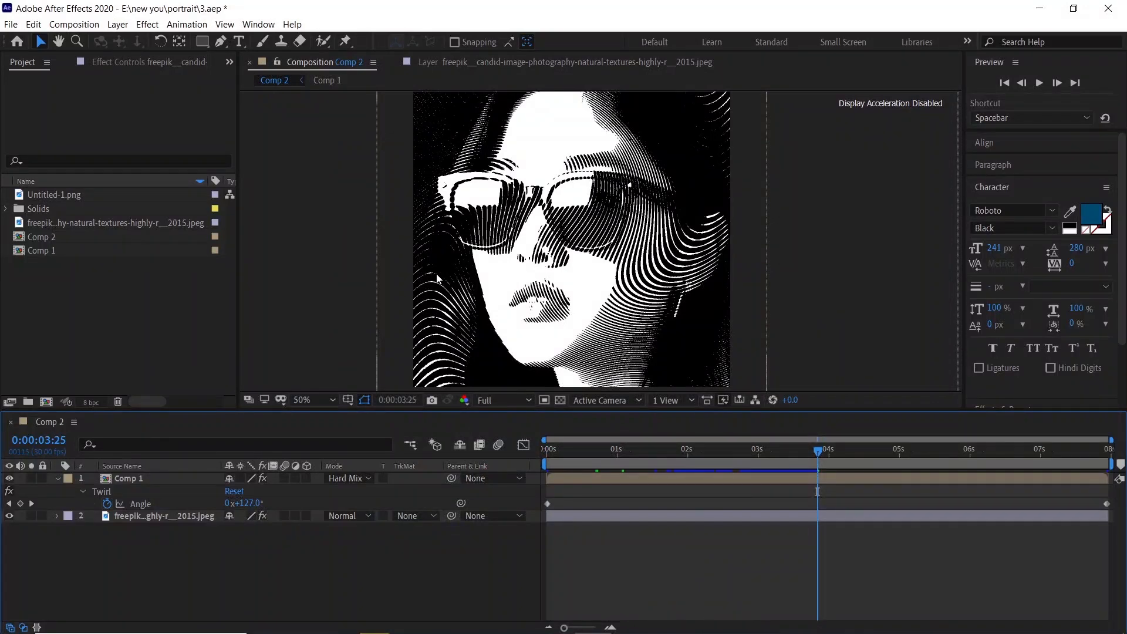
Create a 1080 × 1080 px, 30 fps composition lasting 0:00:07:29 and draw a rectangle that covers its whole frame
click(47, 402)
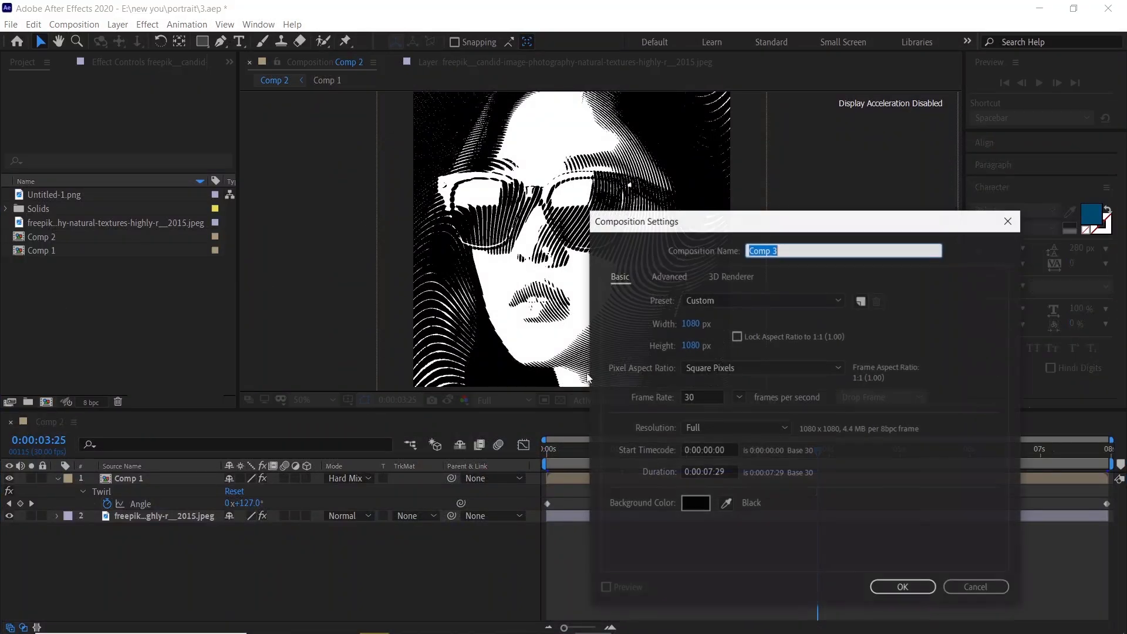
click(911, 580)
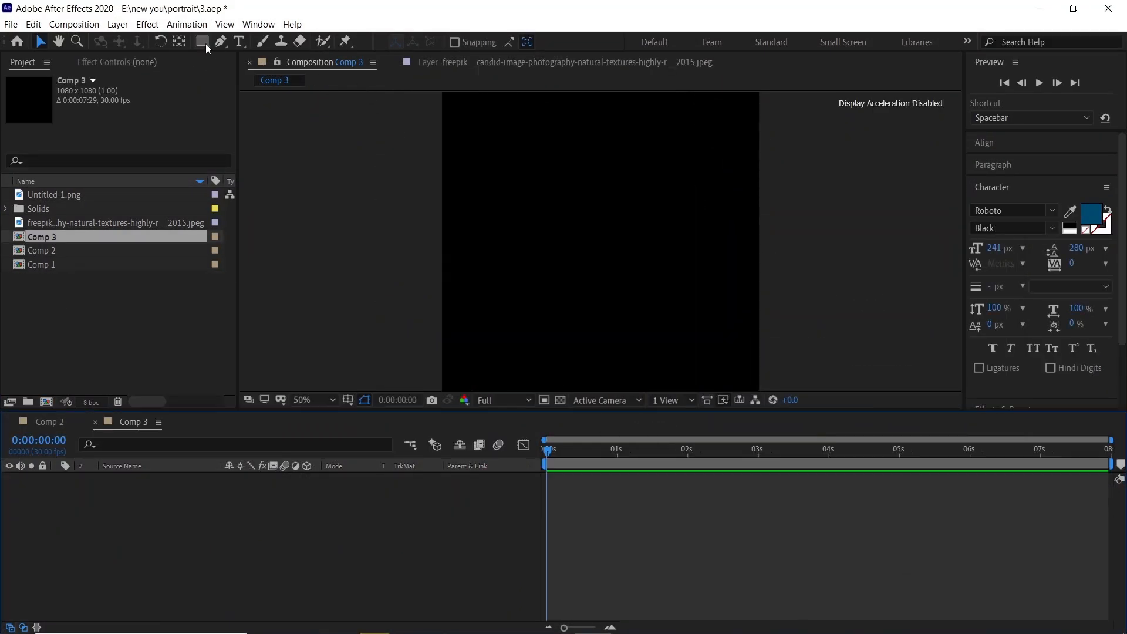
click(201, 41)
scroll(455, 176, down, 2)
drag(434, 123, 617, 296)
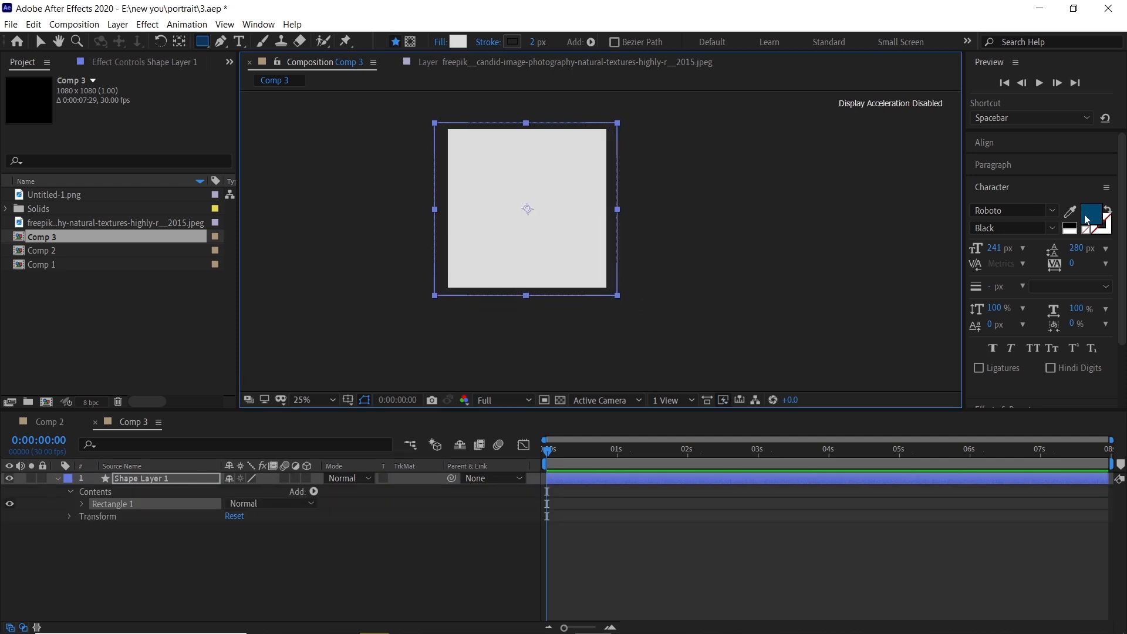
Fill the rectangle with the dark blue sampled from the text fill color swatch
click(462, 42)
click(980, 392)
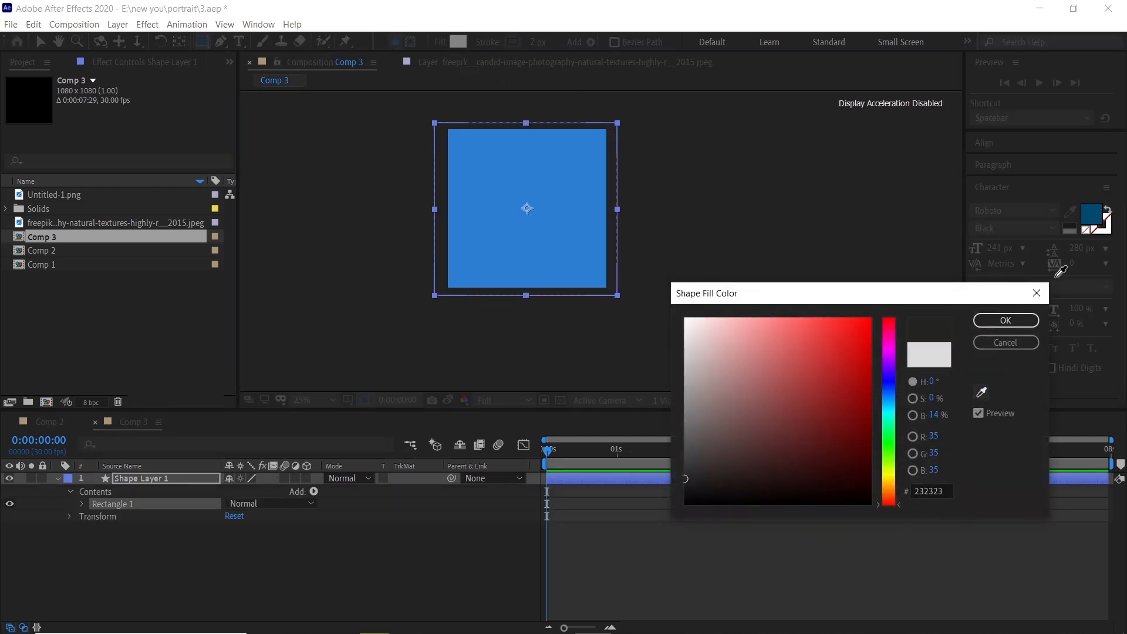
click(1091, 214)
click(1005, 320)
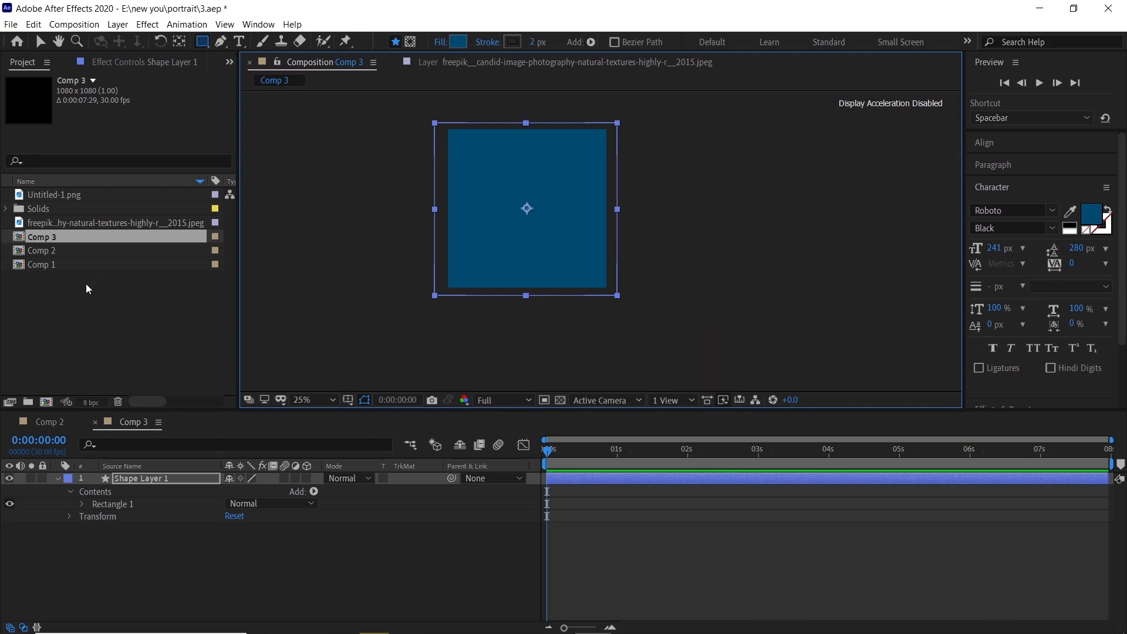
Place Comp 2 above the blue rectangle in Comp 3 and set its blending mode to Screen
drag(46, 250, 143, 471)
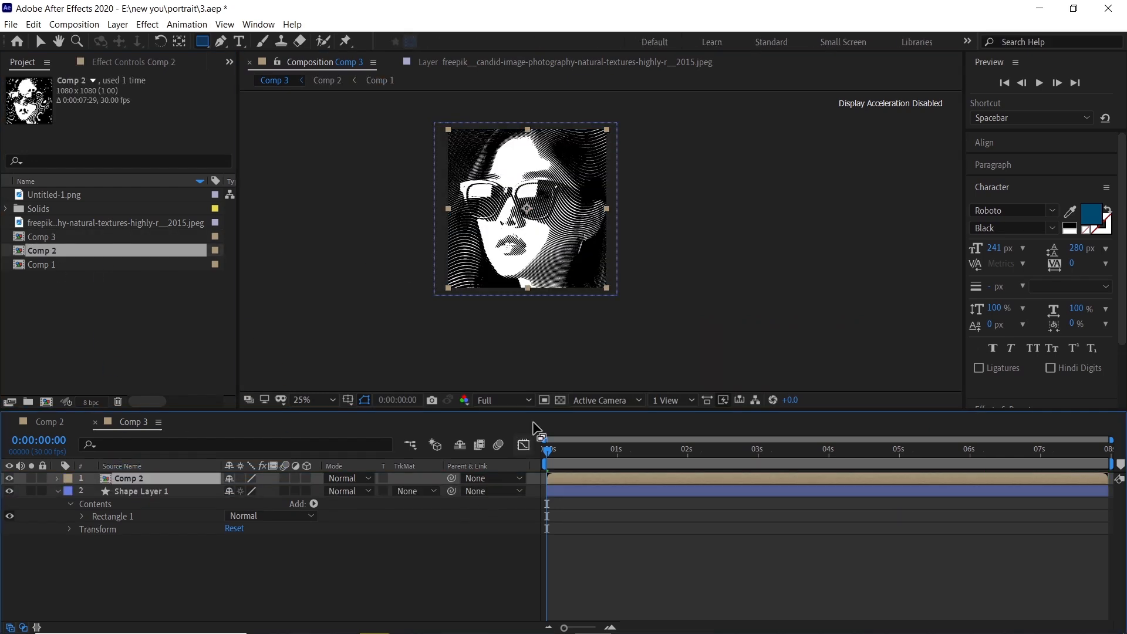
click(362, 478)
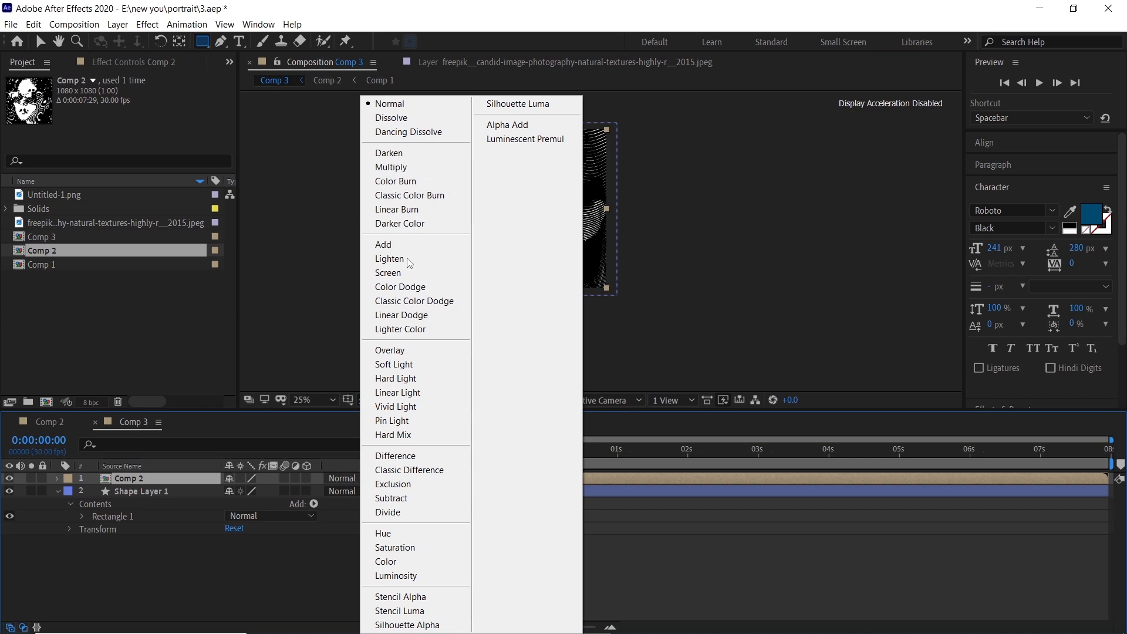
click(396, 272)
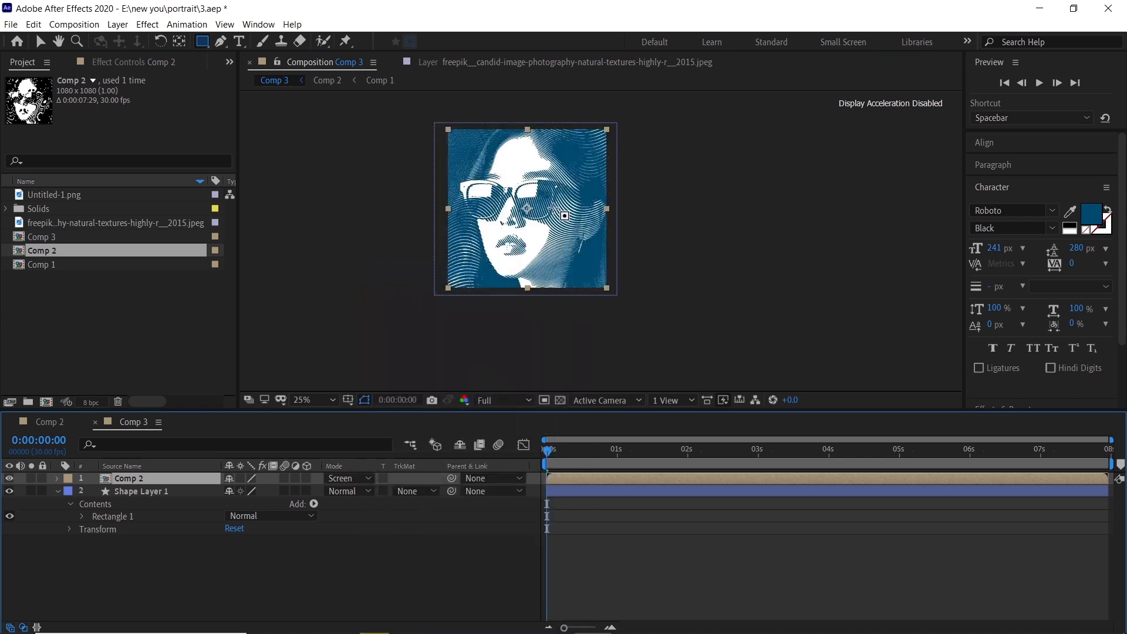
scroll(560, 212, up, 2)
key(v)
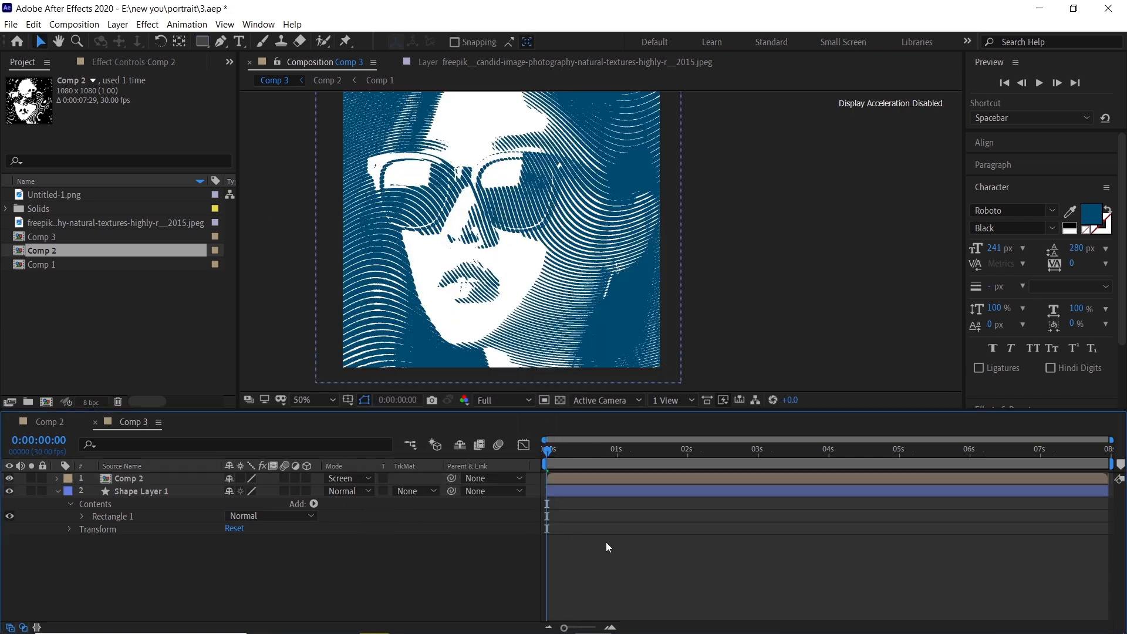
Start tracing the left sunglasses lens with the Pen tool along its upper rim and set the stroke width to 0 px
scroll(463, 116, up, 3)
drag(463, 116, 445, 170)
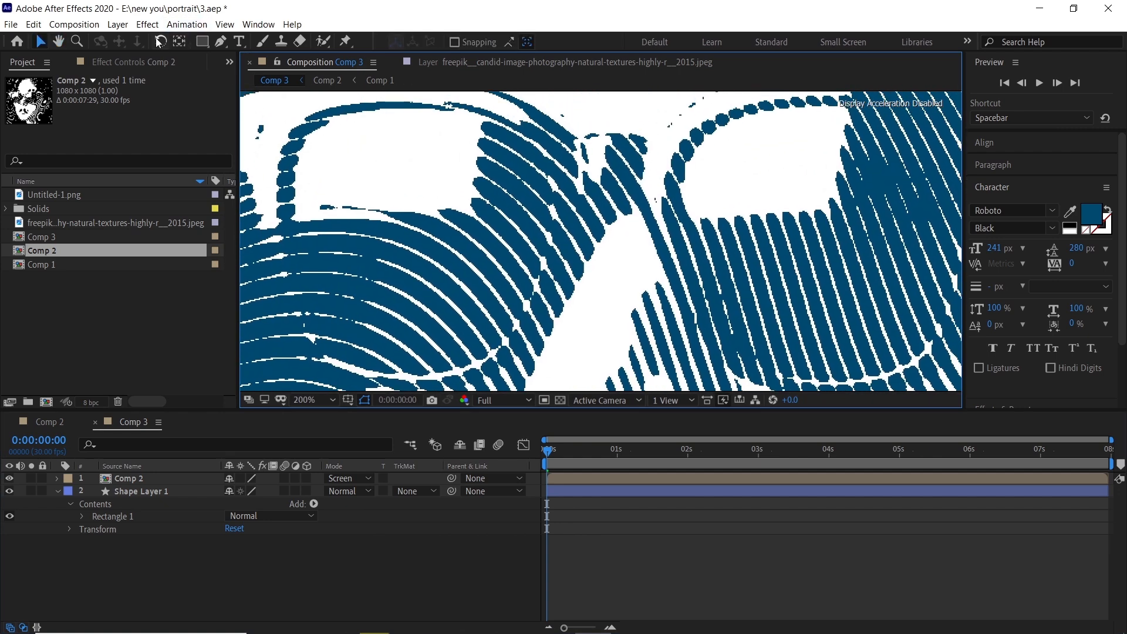
click(228, 41)
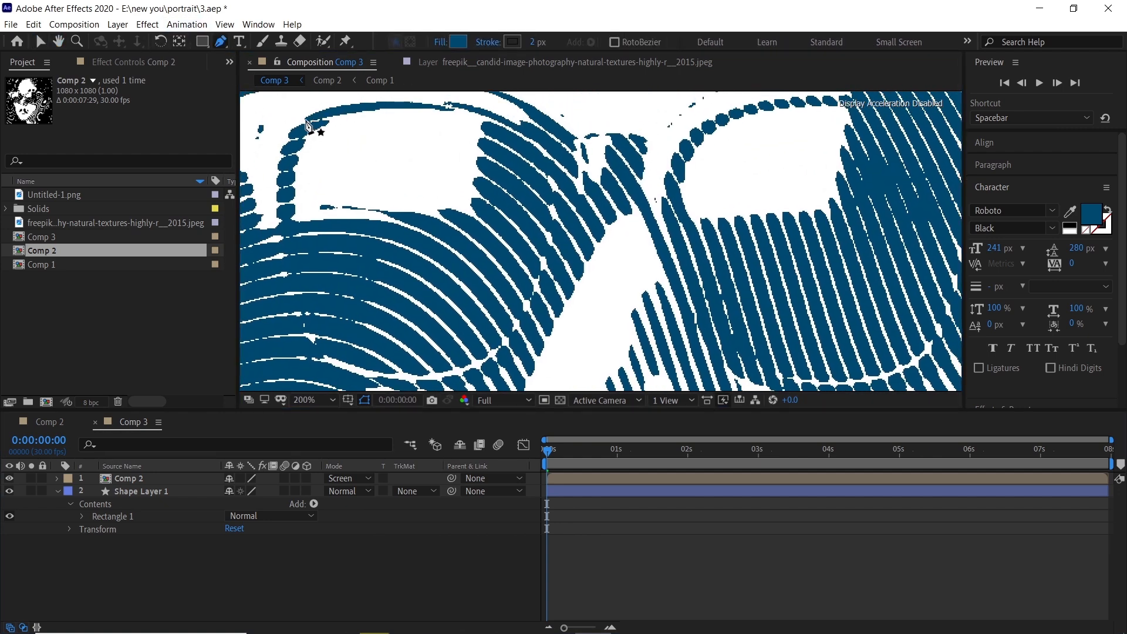
drag(306, 121, 341, 98)
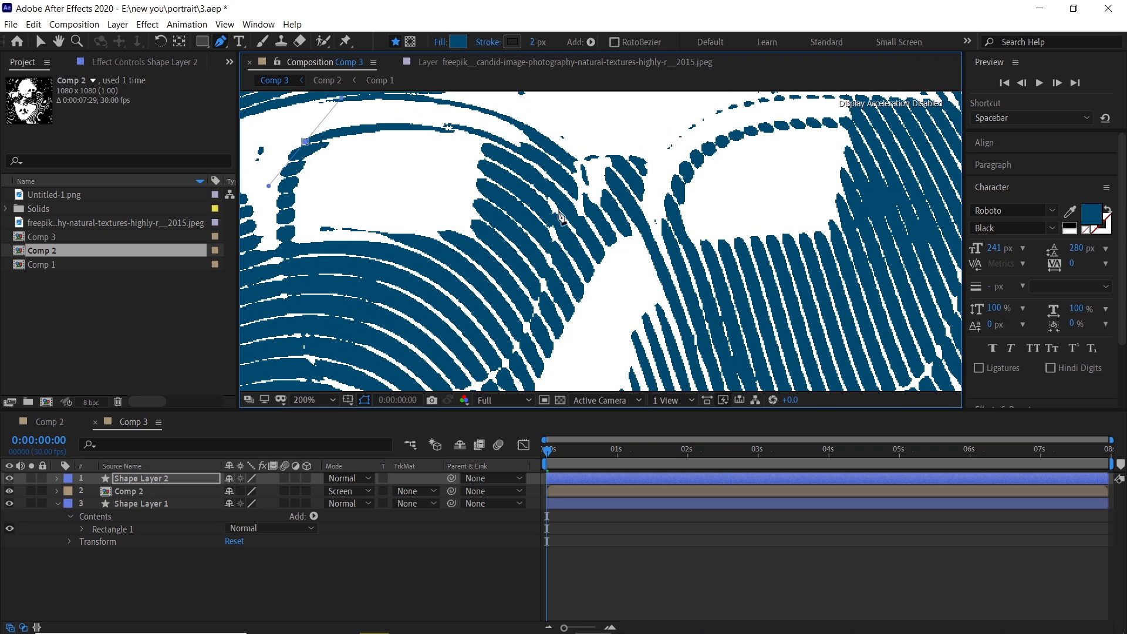
drag(557, 227, 539, 351)
click(537, 42)
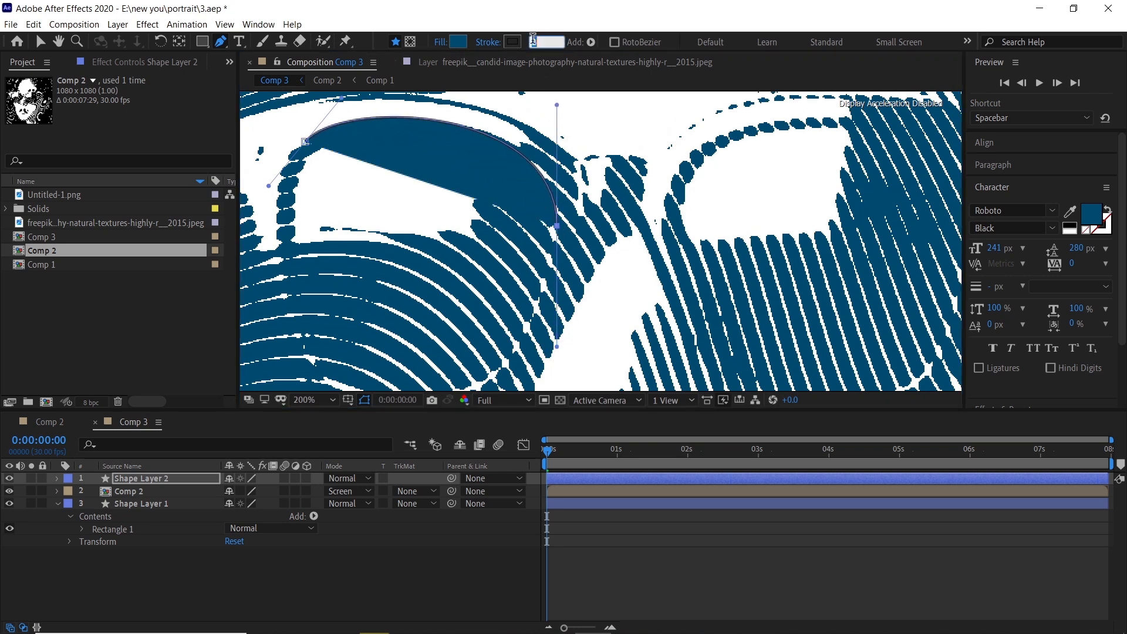
text(0)
key(Return)
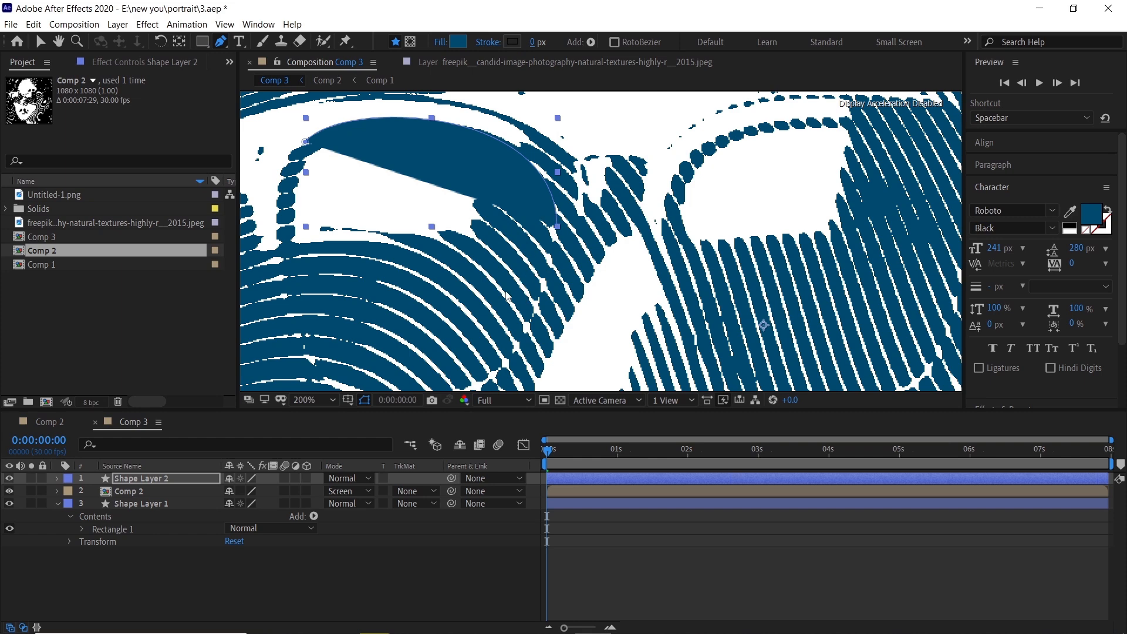
Continue the left lens outline down its inner edge to a curved point at the bottom, and tilt that point's handles to fit the rim
scroll(508, 293, down, 1)
scroll(442, 352, up, 1)
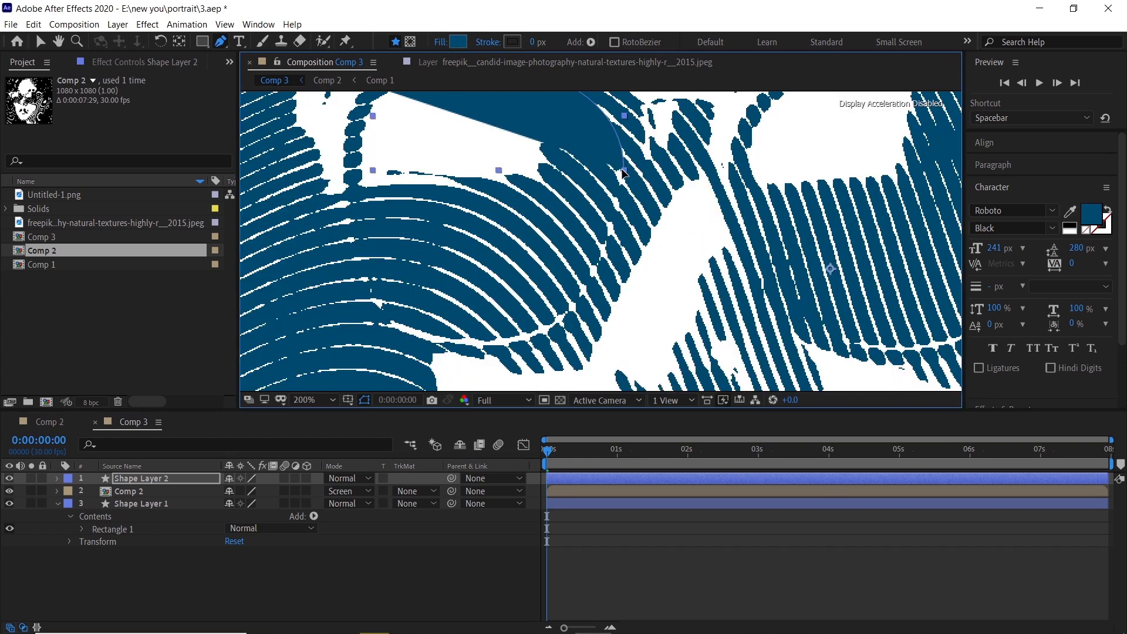
click(624, 171)
drag(624, 170, 620, 264)
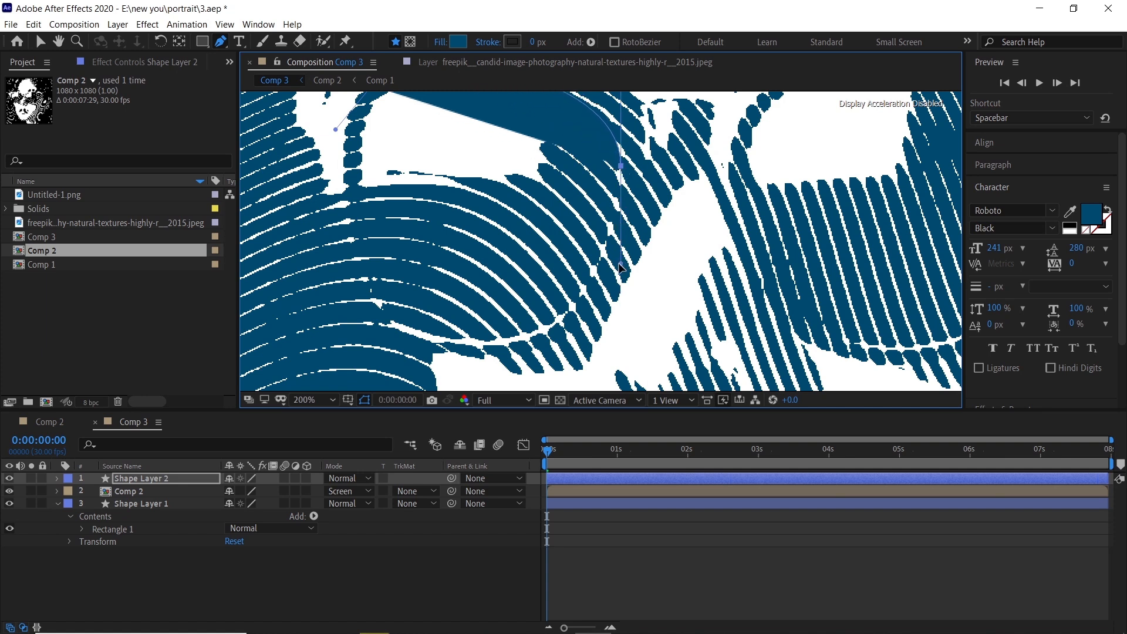
drag(444, 339, 301, 337)
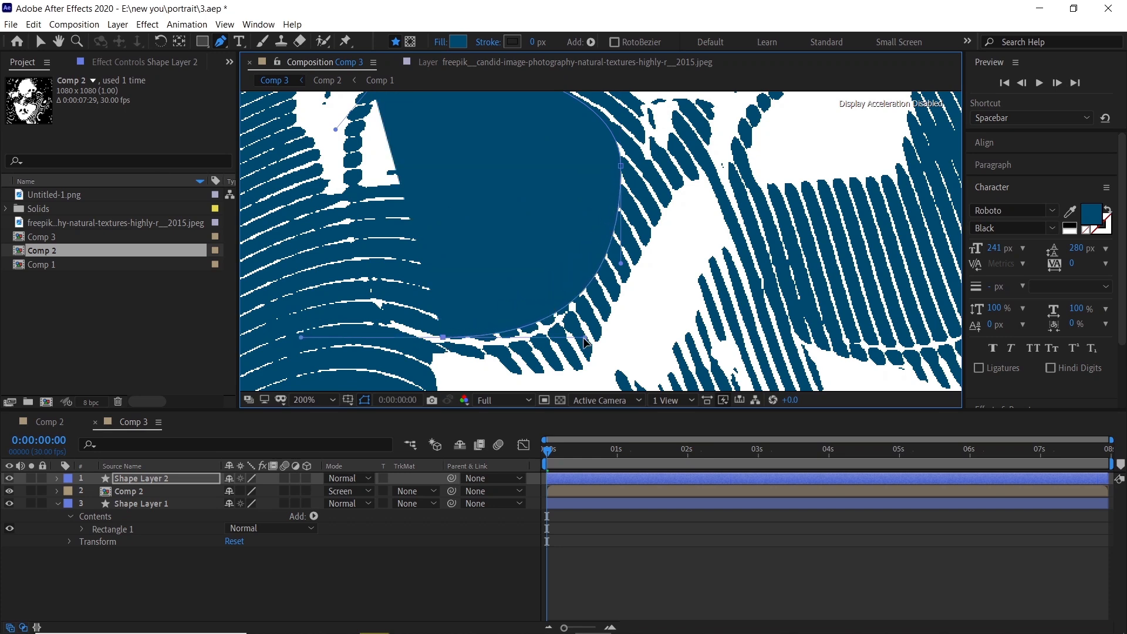
drag(585, 342, 571, 356)
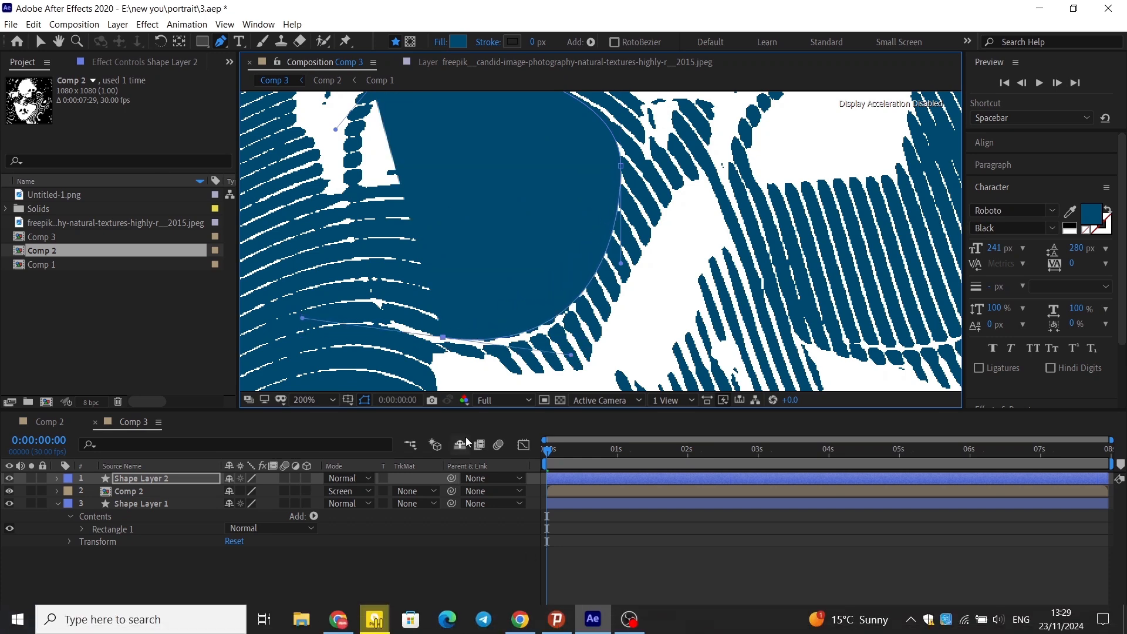
Close the left lens outline at its starting point with a curve along the outer edge
scroll(376, 170, up, 2)
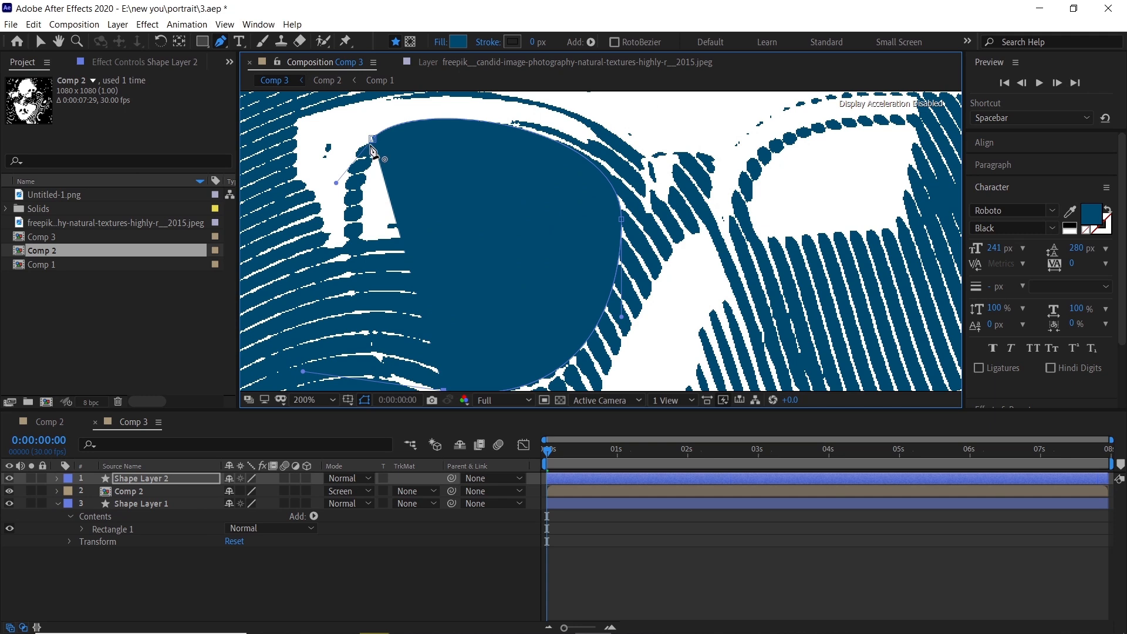
drag(374, 144, 501, 78)
key(space)
drag(397, 323, 402, 317)
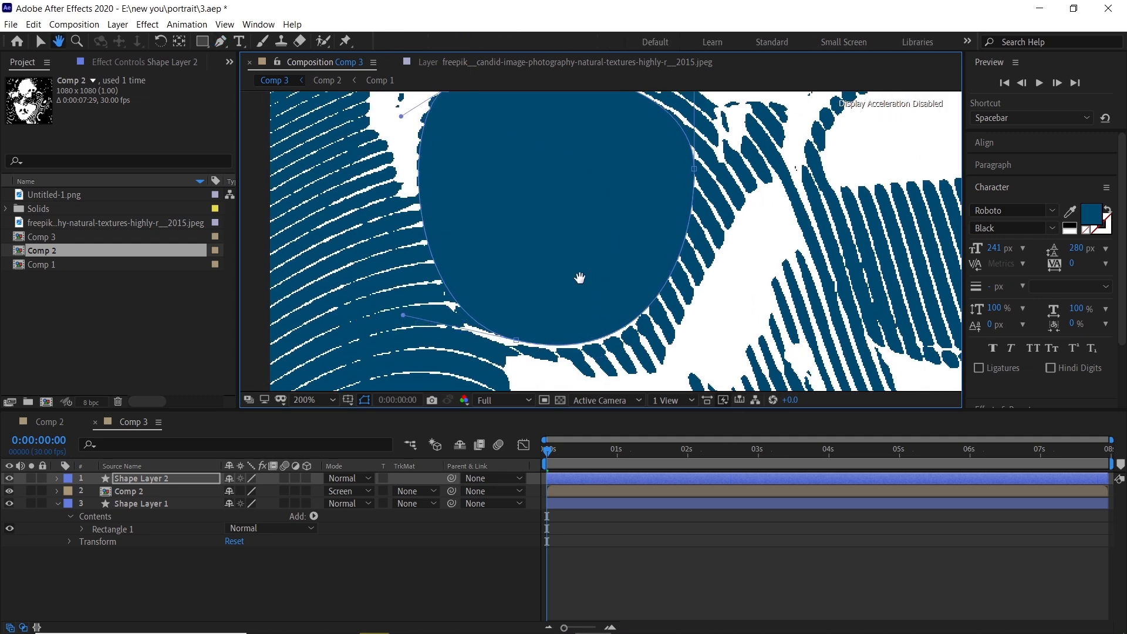
Trace the right lens in the same shape layer, from its inner edge around the bottom to the upper outer corner
drag(578, 277, 432, 300)
scroll(516, 308, down, 1)
scroll(518, 310, up, 1)
drag(687, 211, 466, 221)
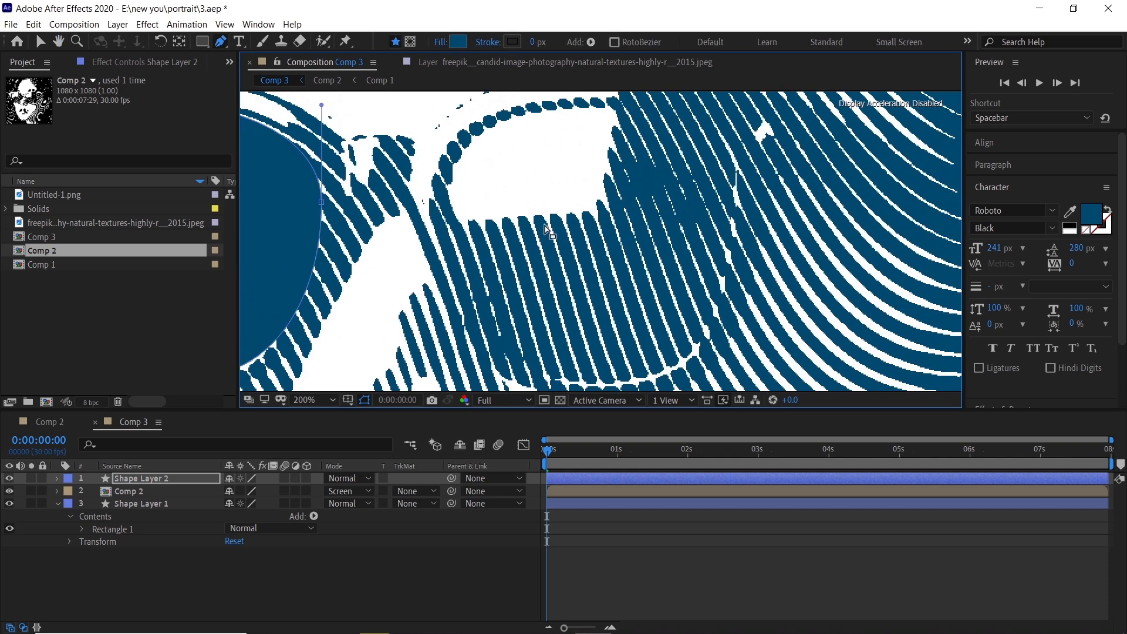
scroll(551, 249, up, 1)
scroll(564, 233, down, 1)
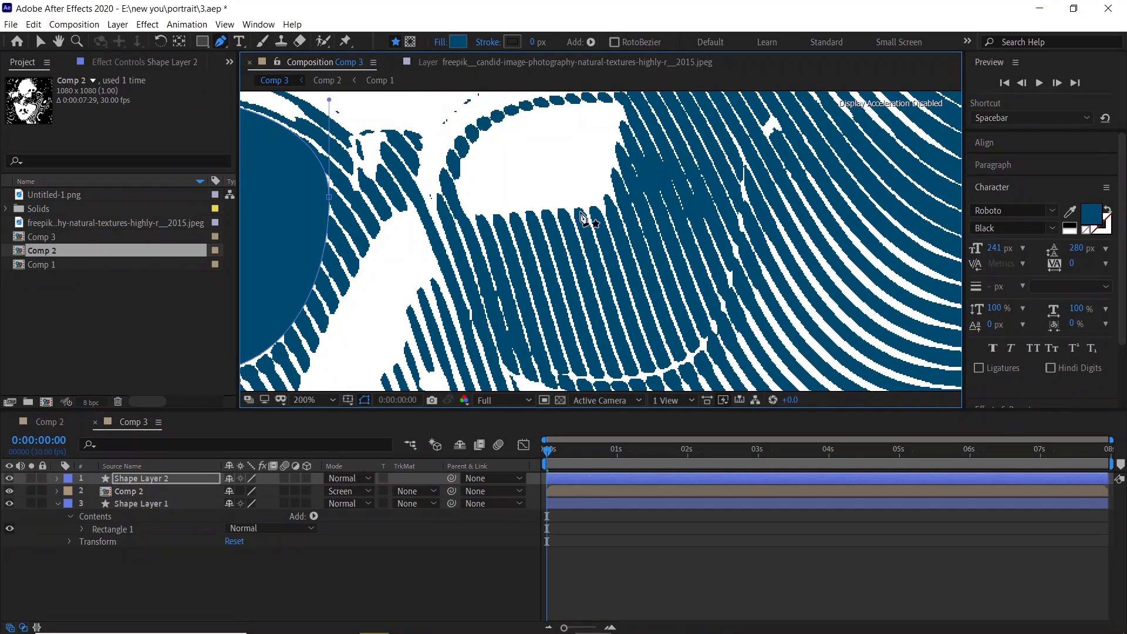
drag(548, 201, 533, 209)
click(526, 464)
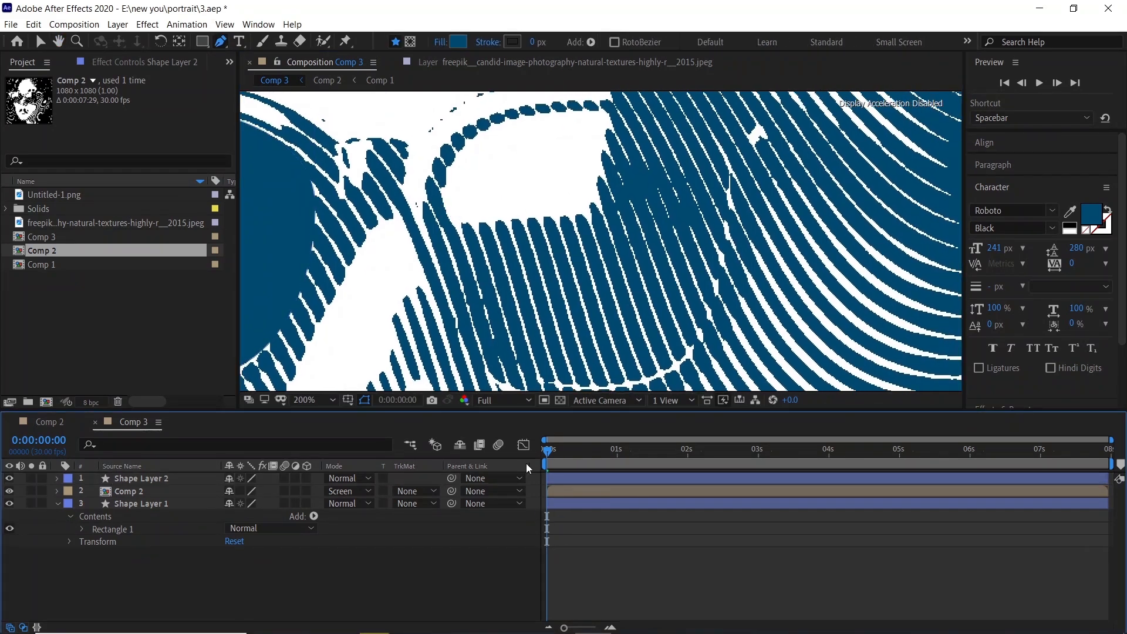
key(ctrl+z)
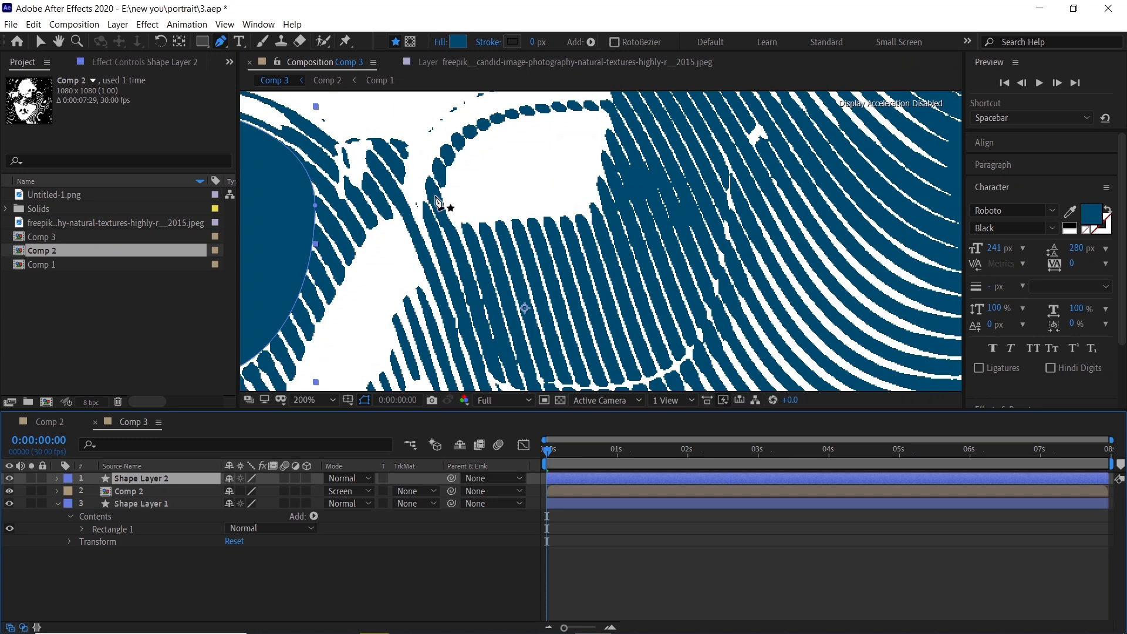
drag(435, 194, 436, 252)
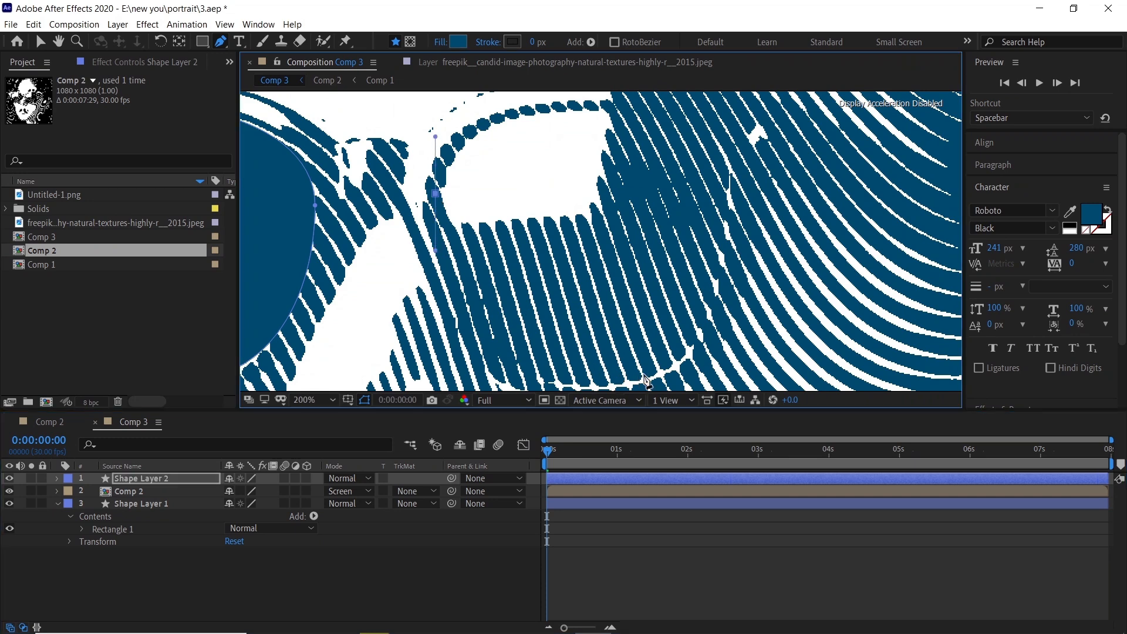
drag(654, 373, 857, 309)
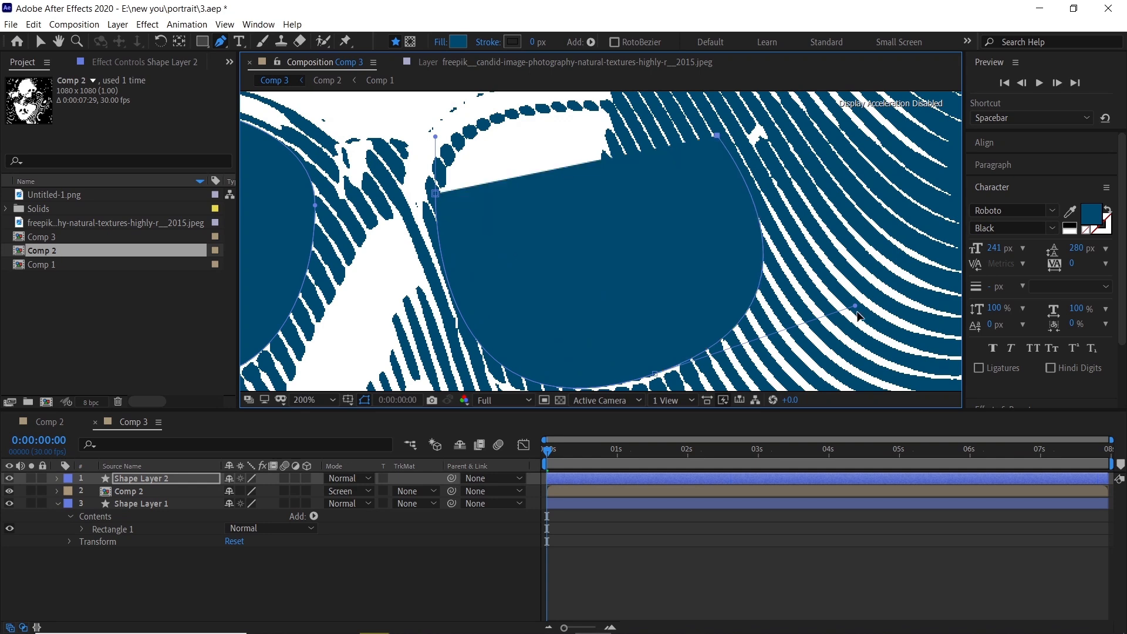
Move the right lens outline's upper outer corner and shorten the bottom curve handle so the path follows the outer rim
click(728, 135)
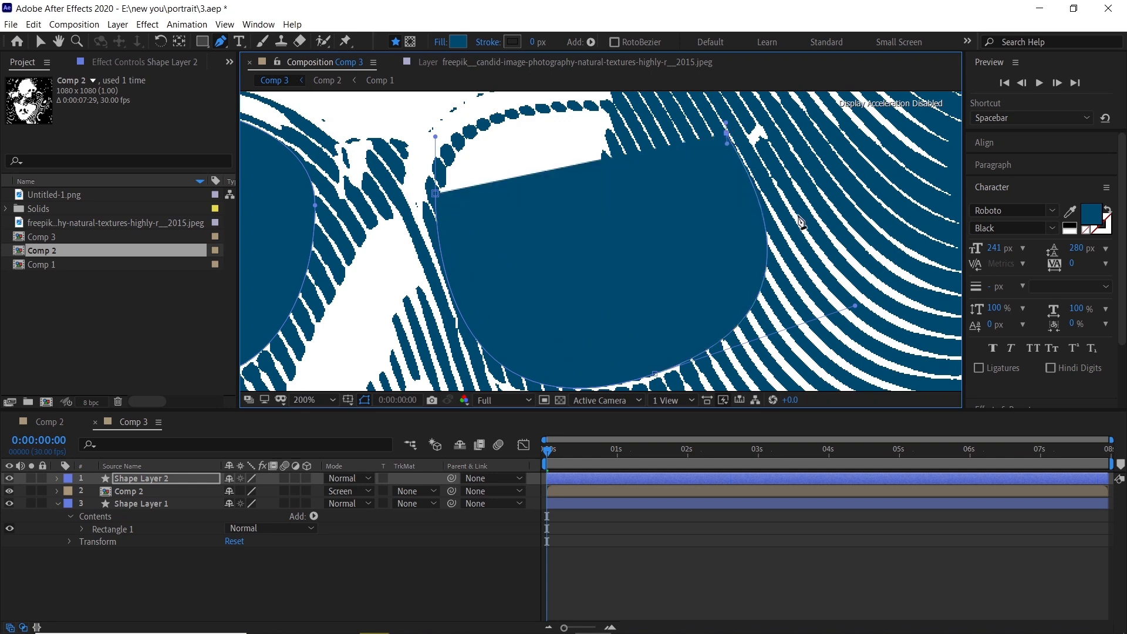
drag(858, 306, 763, 333)
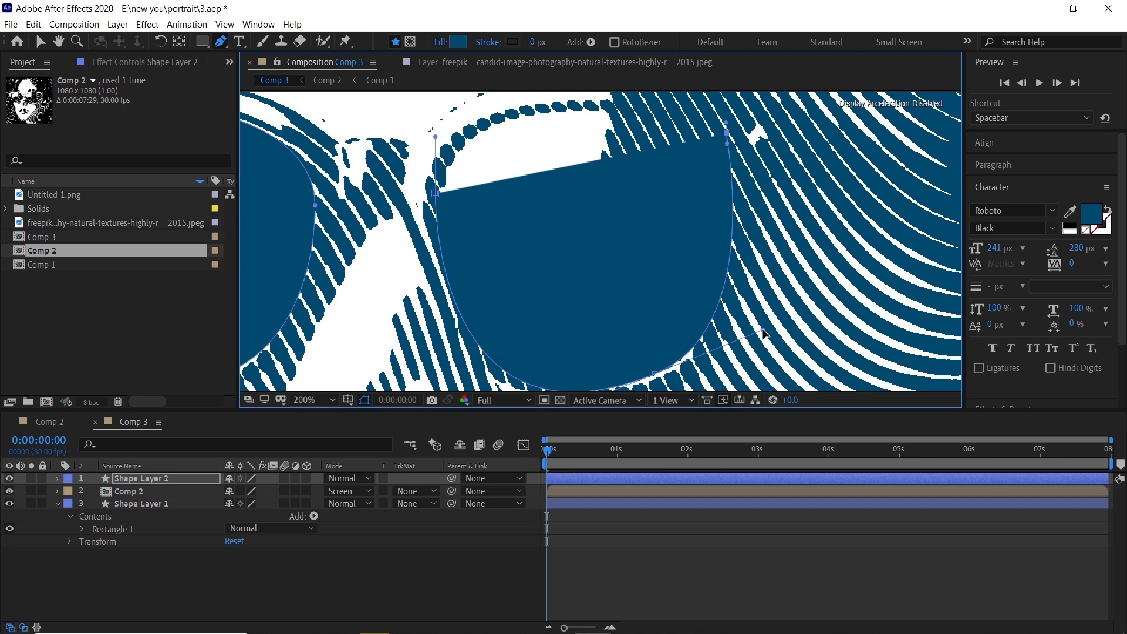
drag(726, 132, 719, 158)
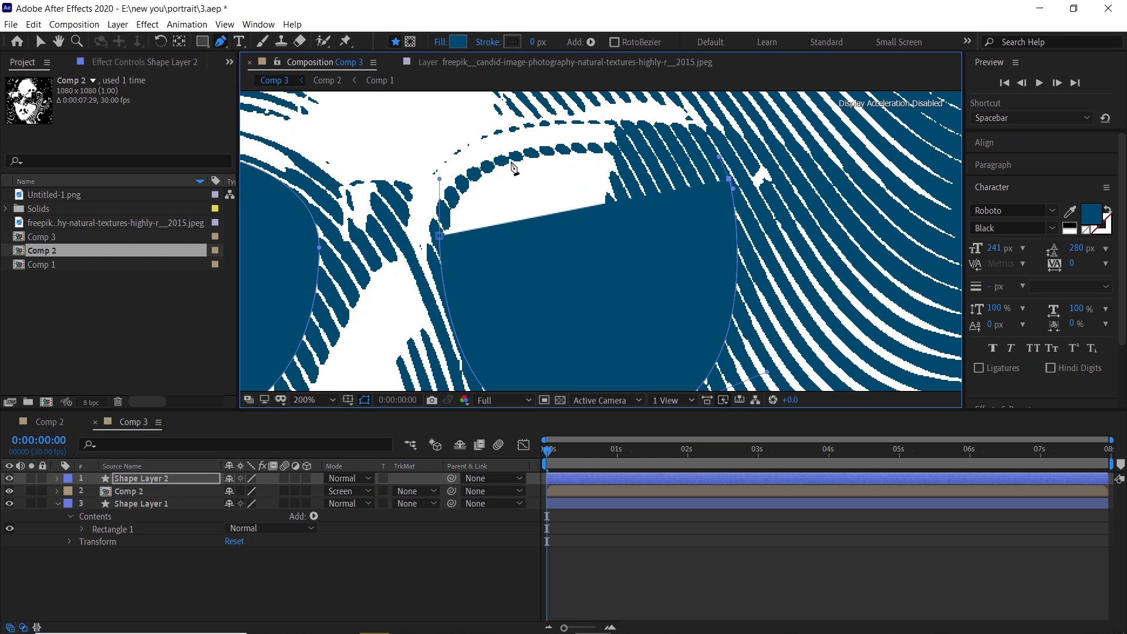
Add a curved point on the right lens's upper rim, adjust its handles and close the outline at the inner edge
drag(505, 157, 468, 173)
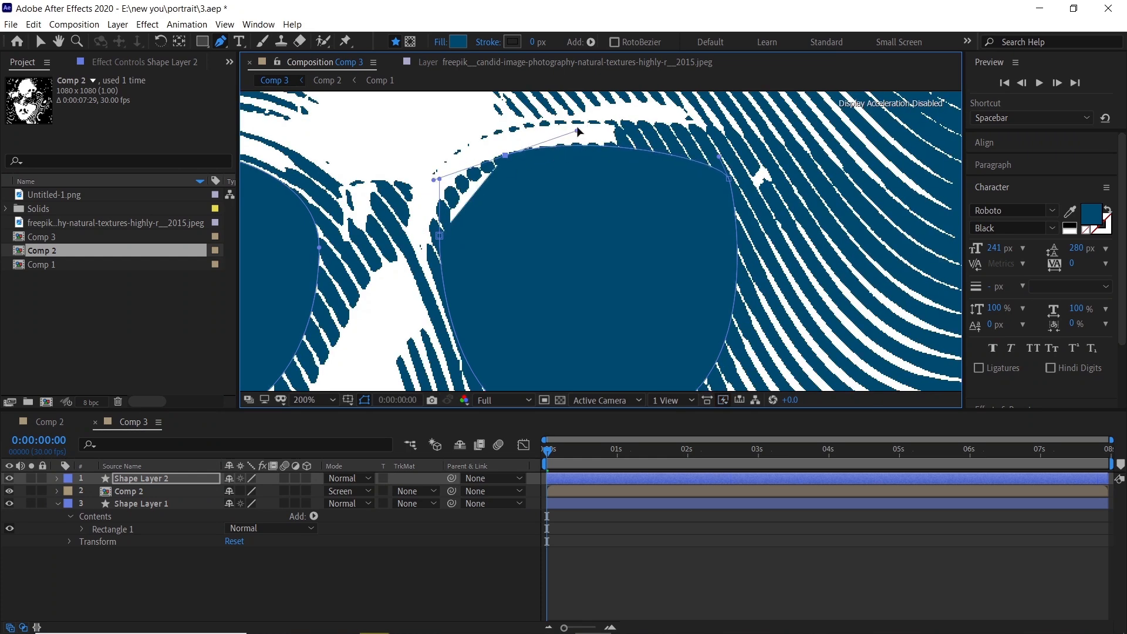
drag(577, 130, 605, 130)
drag(433, 175, 471, 169)
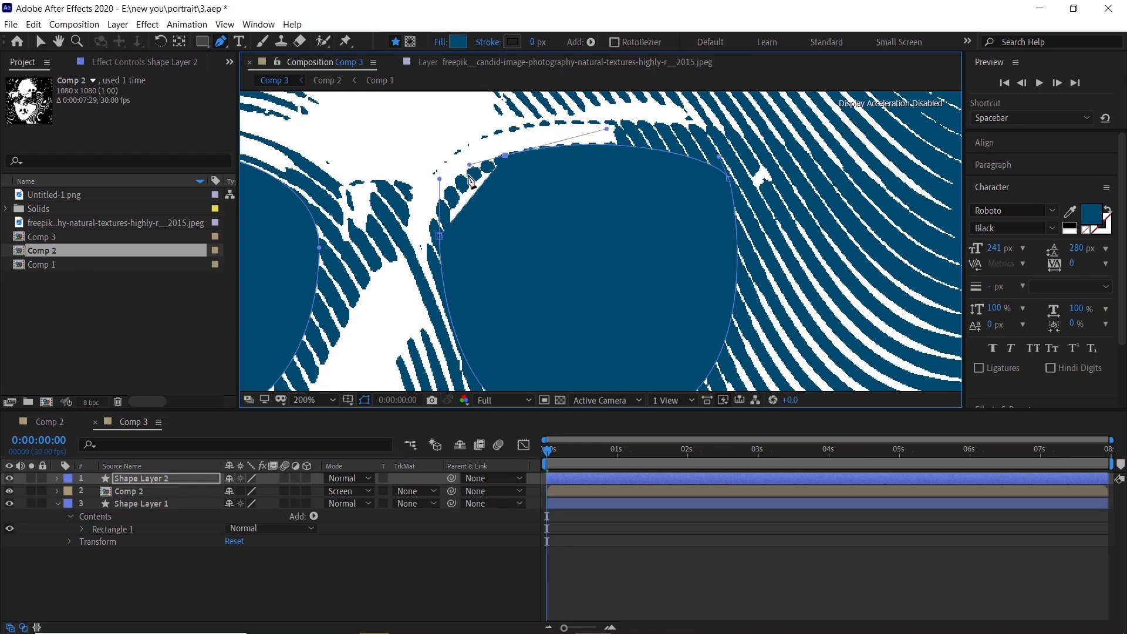
drag(440, 236, 440, 276)
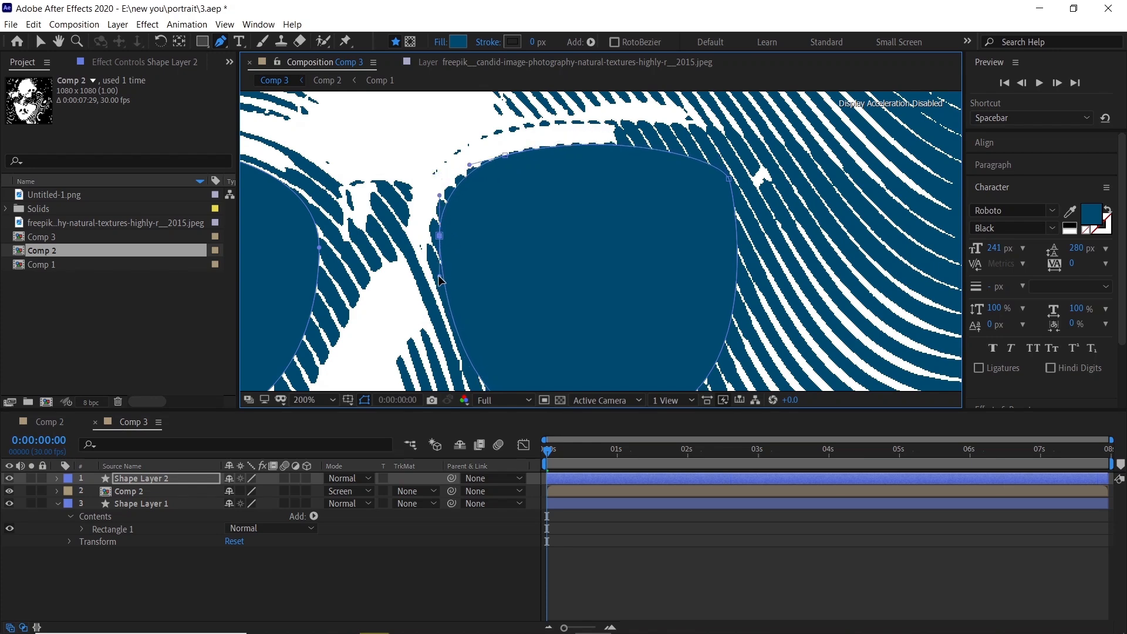
Adjust the bottom curve handle of the right lens outline to follow the lower rim
drag(439, 238, 456, 163)
key(space)
key(space)
drag(492, 306, 477, 240)
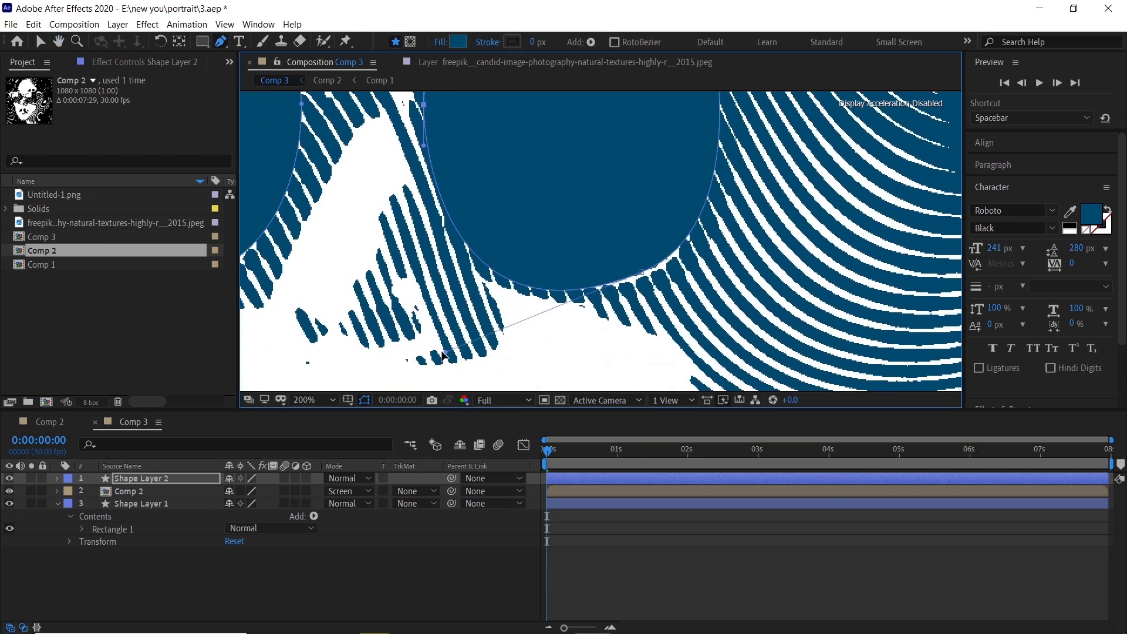
key(comma)
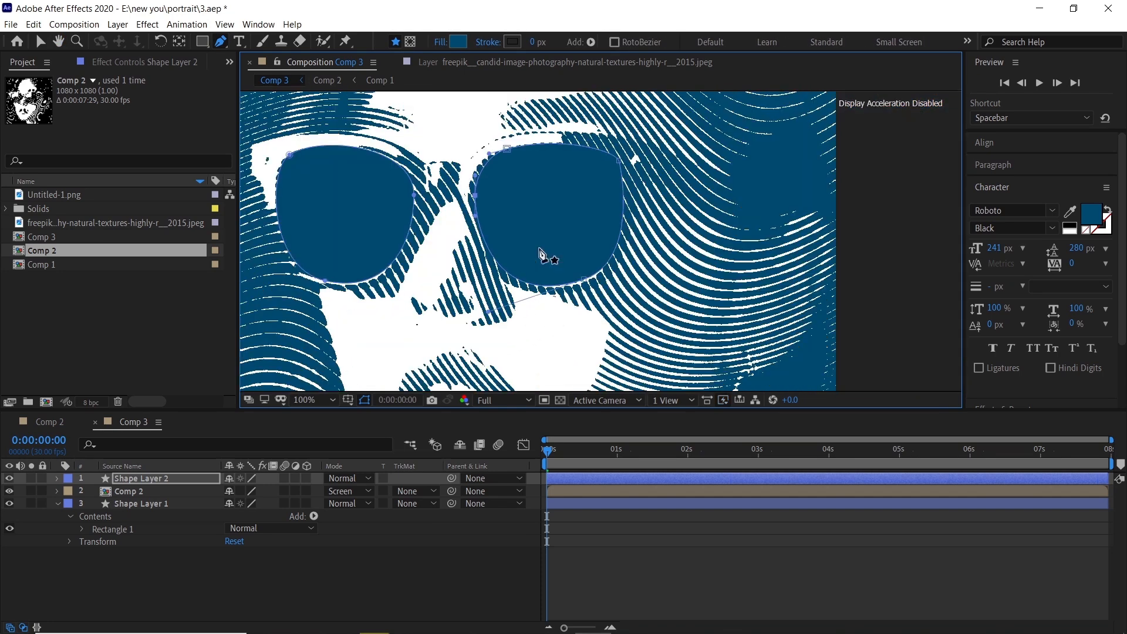
Nudge the inner-edge point of the right lens outline slightly towards the nose so it follows the rim
key(space)
drag(541, 252, 591, 236)
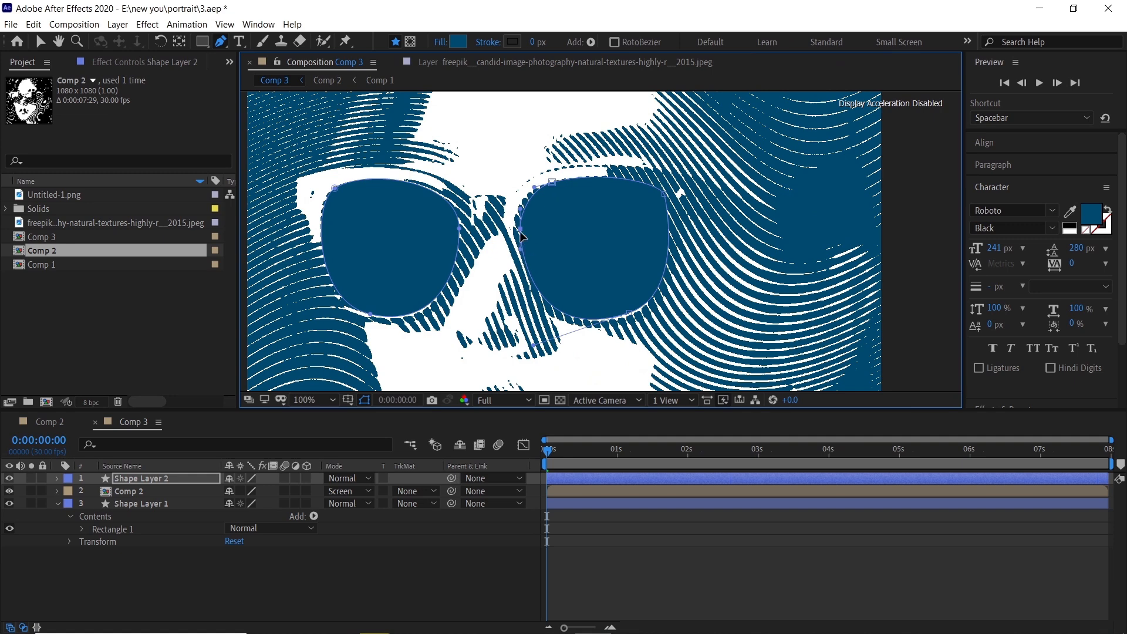
drag(520, 228, 517, 226)
key(v)
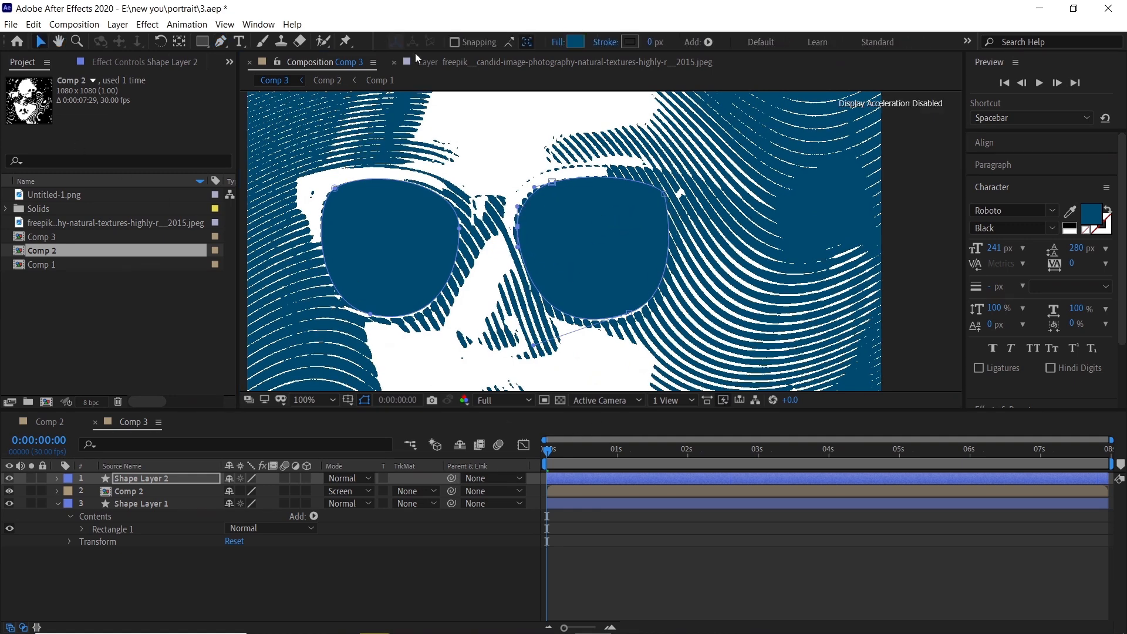
Change the fill of both lens shapes in Shape Layer 2 to a linear gradient running vertically from the lower to the upper rim
click(561, 41)
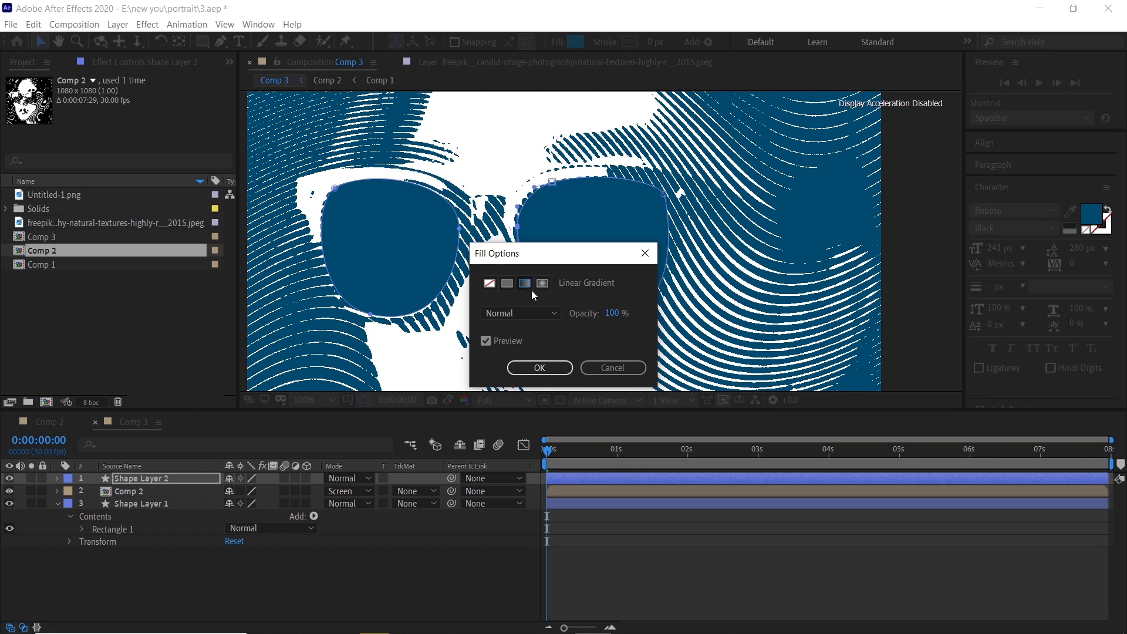
click(553, 372)
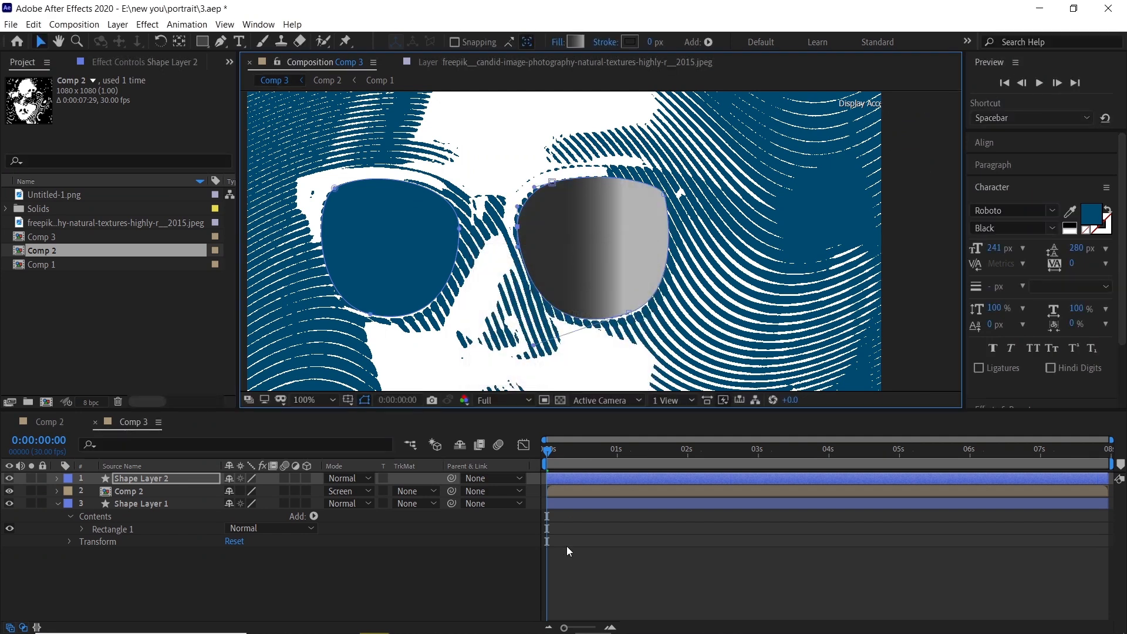
click(561, 479)
click(562, 43)
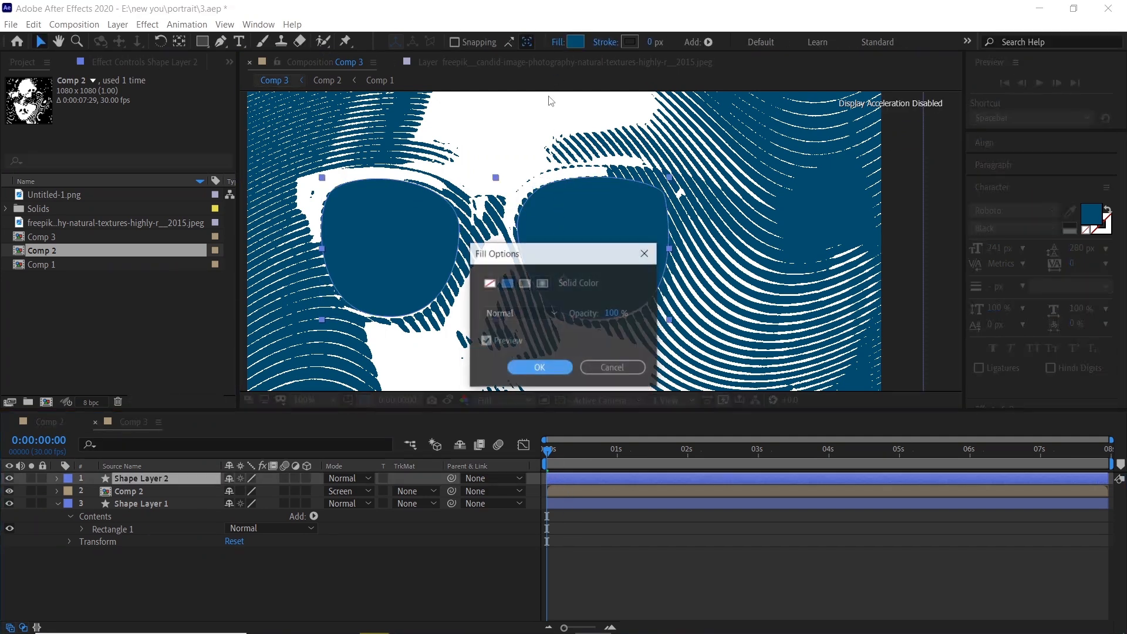
click(524, 283)
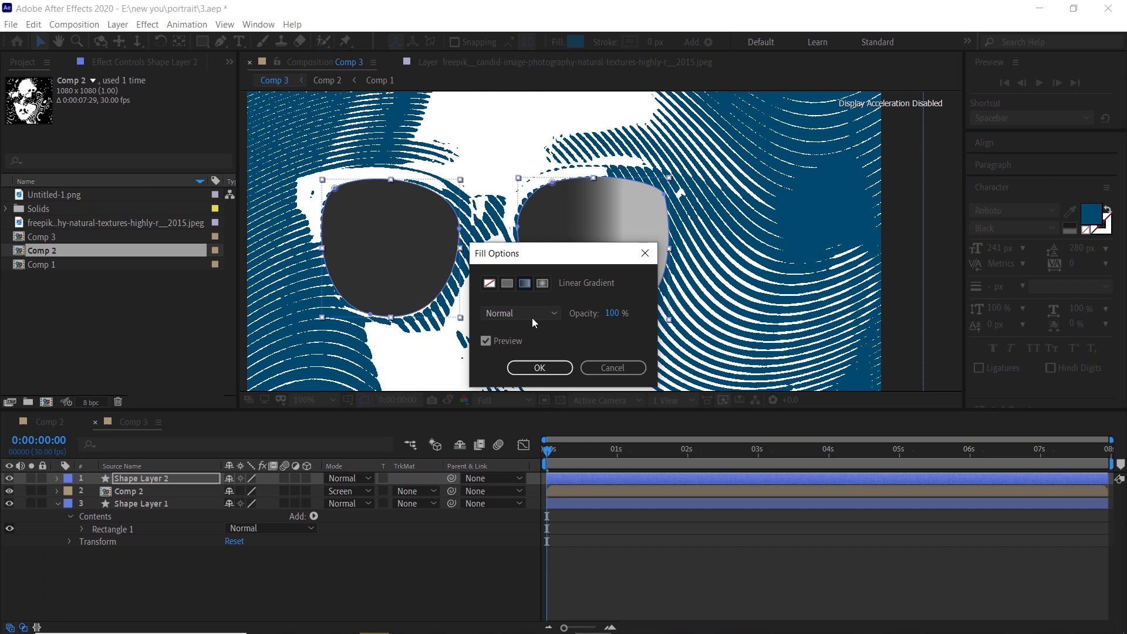
click(540, 368)
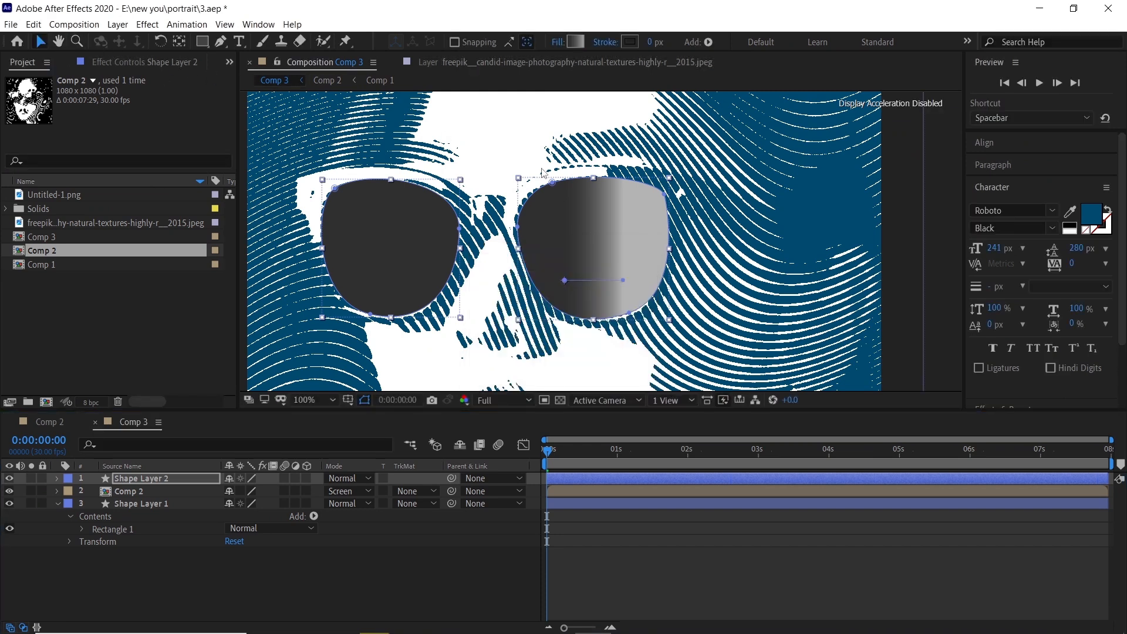
drag(622, 280, 565, 209)
drag(564, 280, 567, 308)
Set the lens gradient's end stop to brown C28846 and its start stop to pale yellow FFEBA7
click(572, 44)
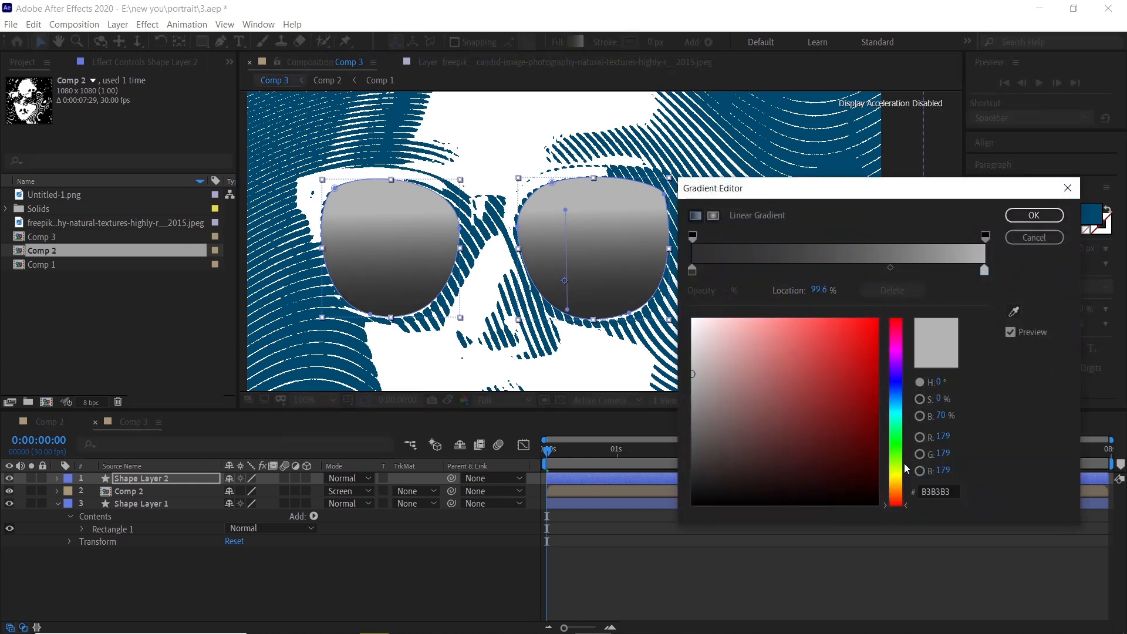
click(899, 488)
click(833, 337)
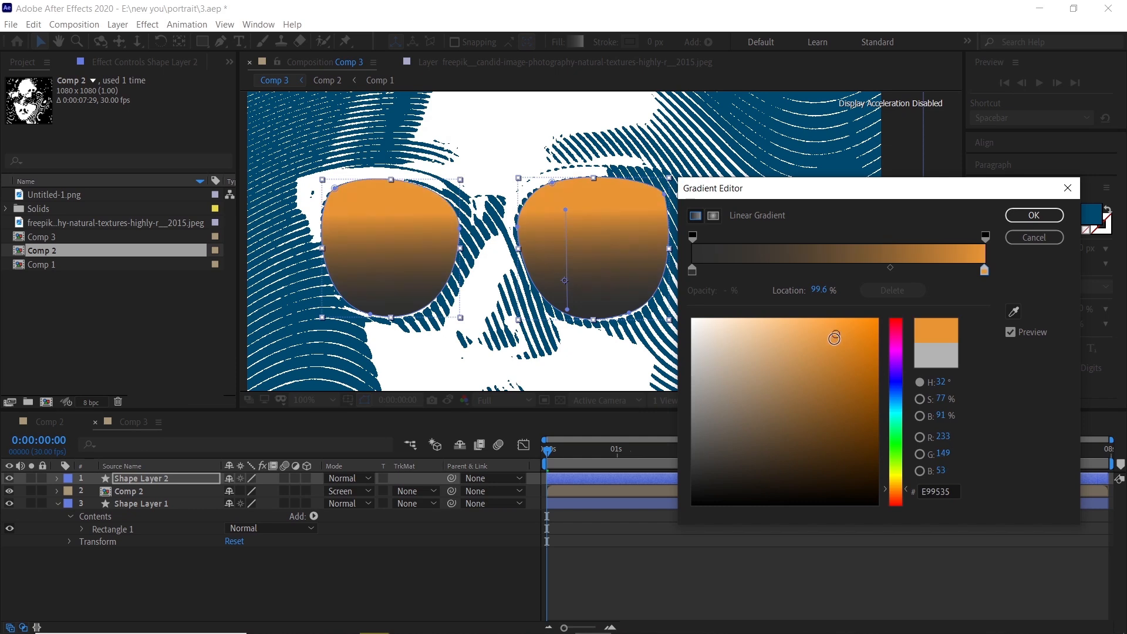
click(809, 364)
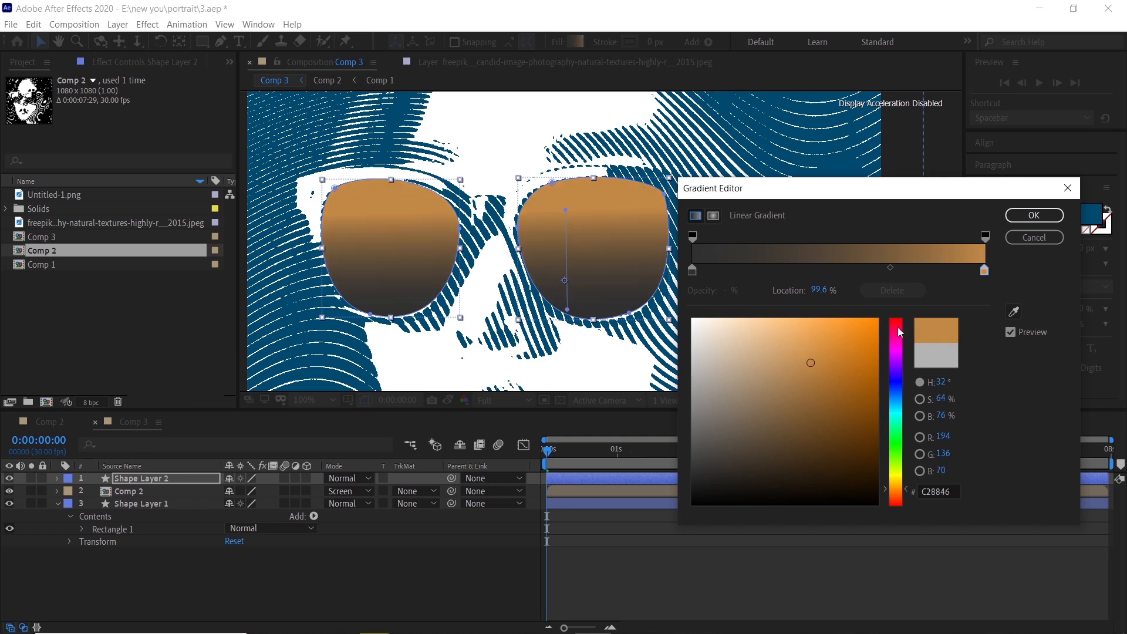
click(692, 270)
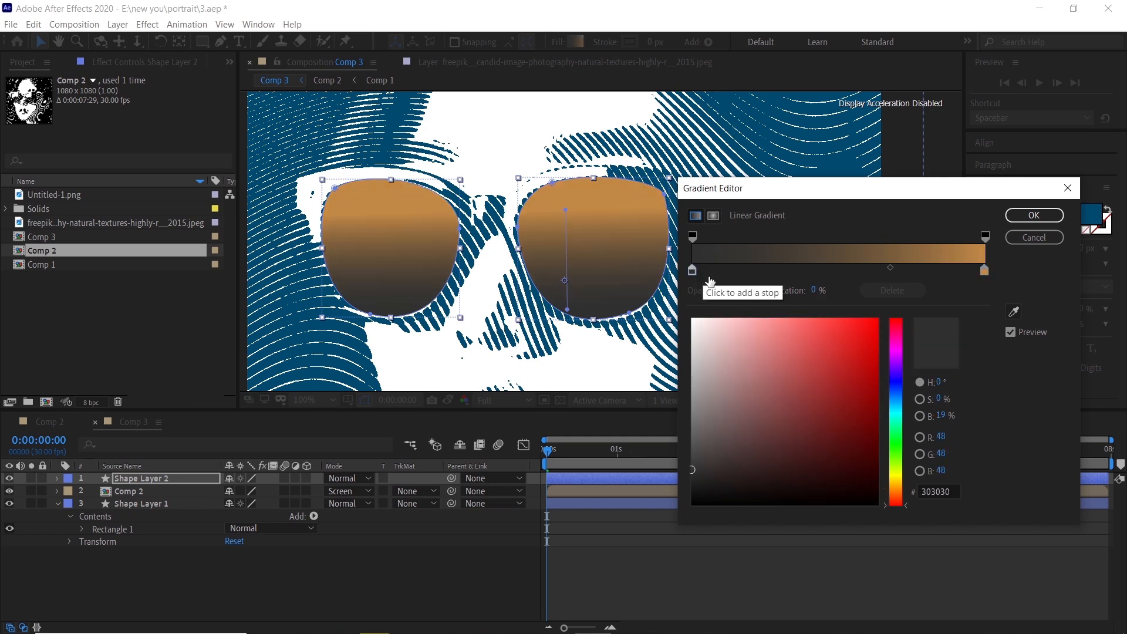
click(903, 481)
click(756, 322)
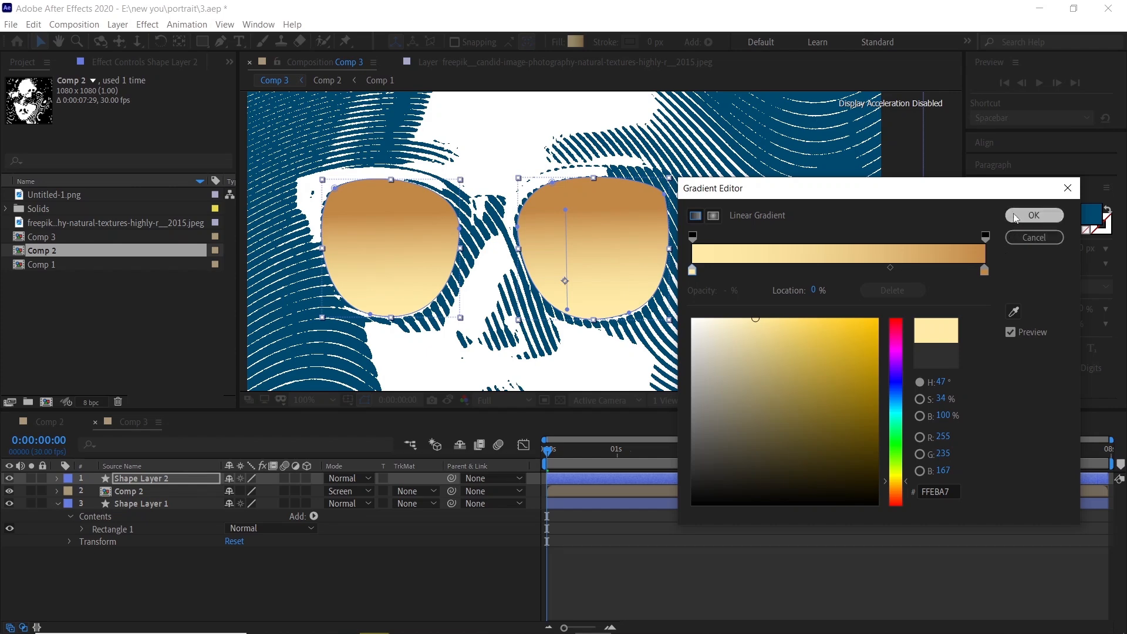
click(1033, 215)
Blend Shape Layer 2 in Screen mode and recolor its gradient's start stop to FFD02E and end stop to A77032
click(352, 478)
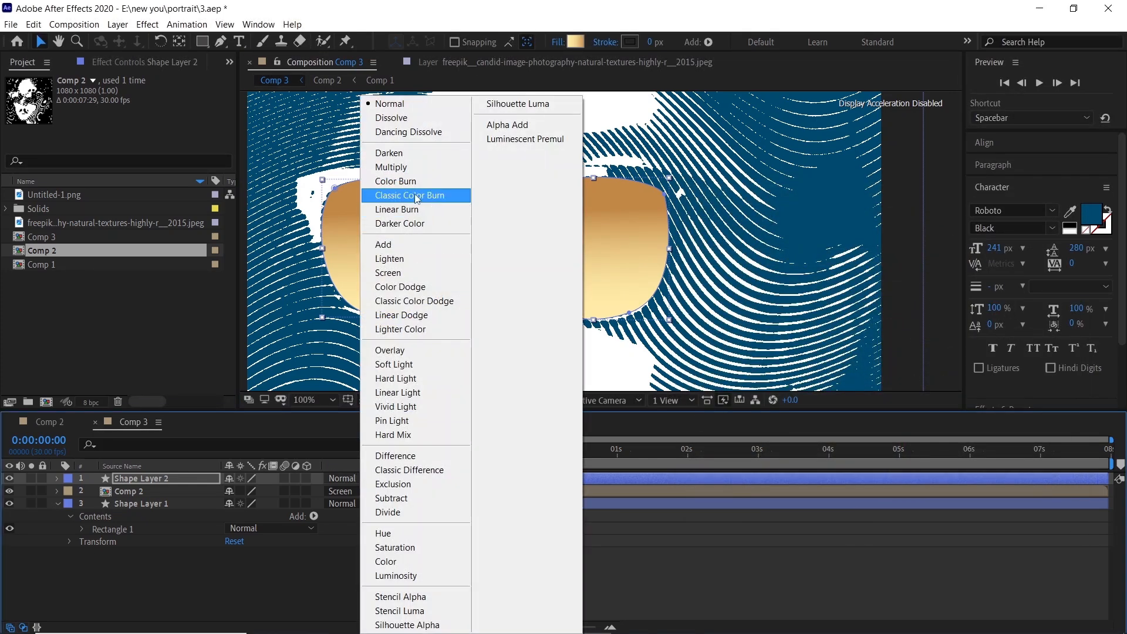
click(393, 272)
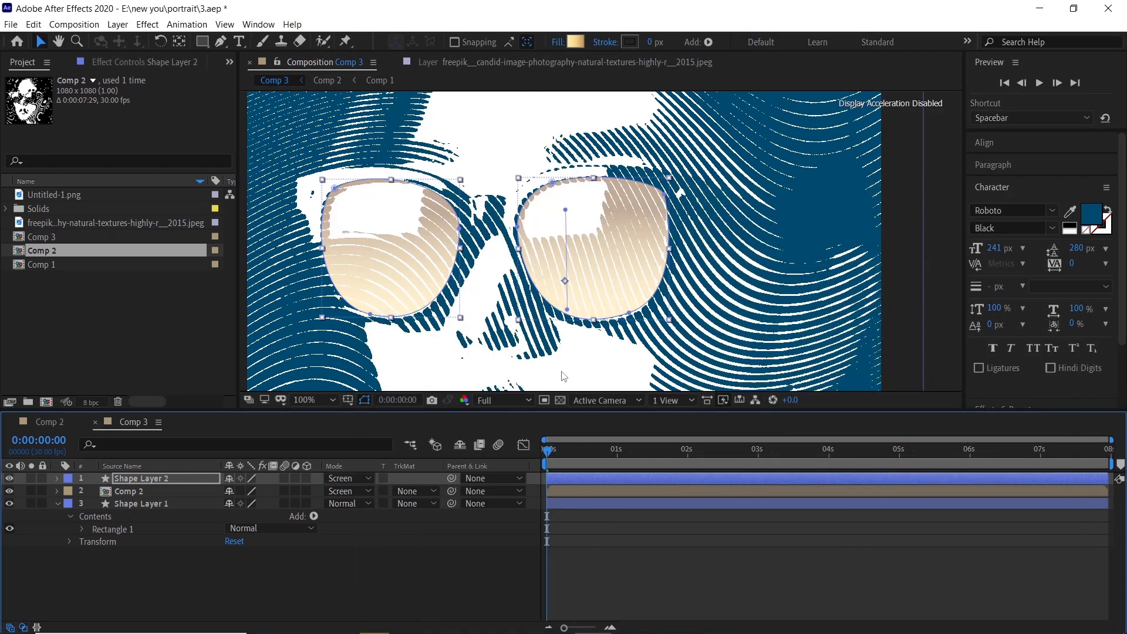
click(575, 41)
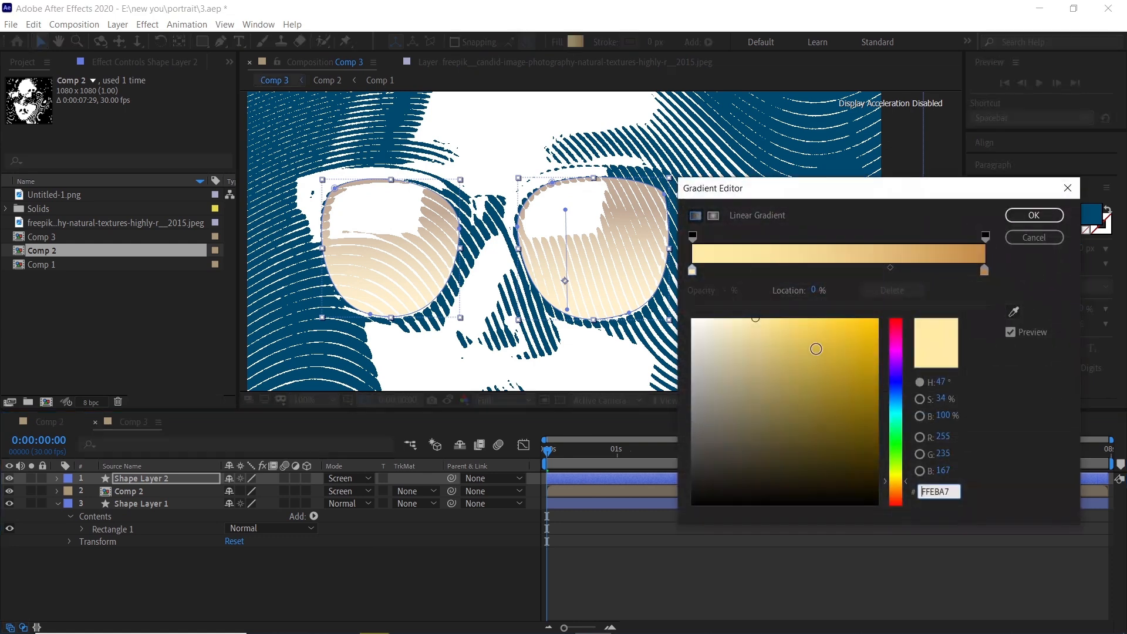
click(828, 340)
click(844, 319)
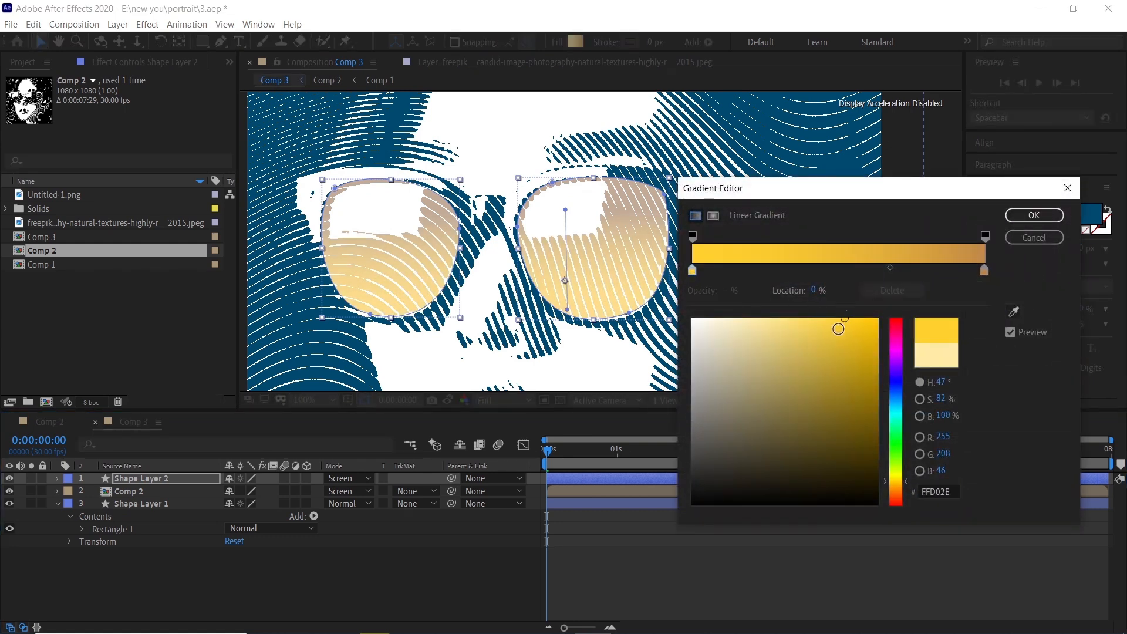
click(984, 270)
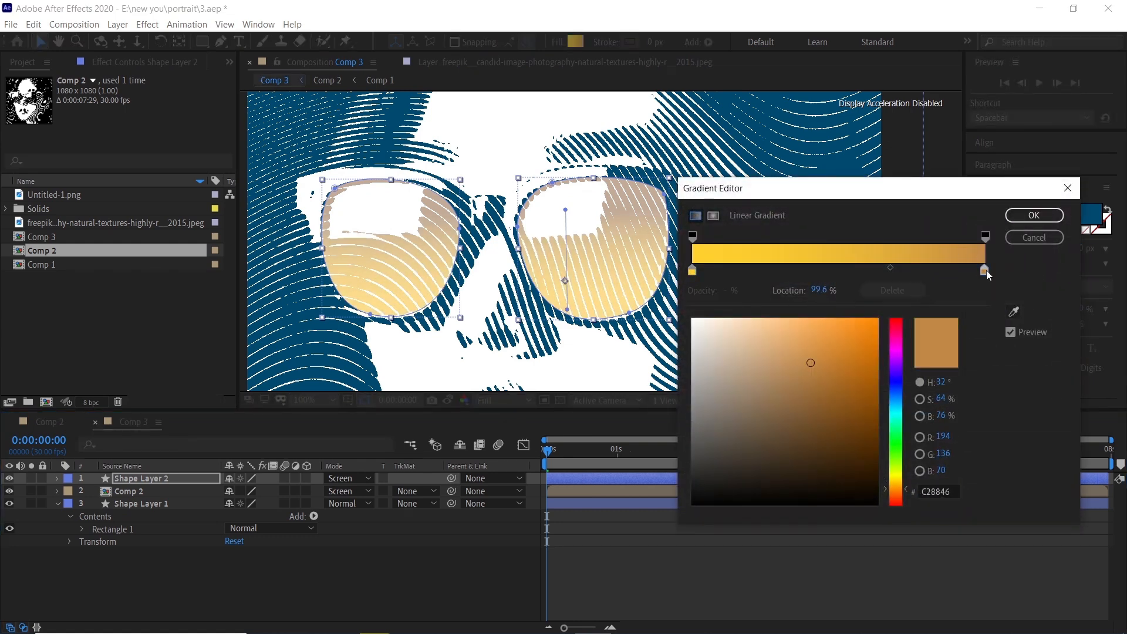
click(821, 384)
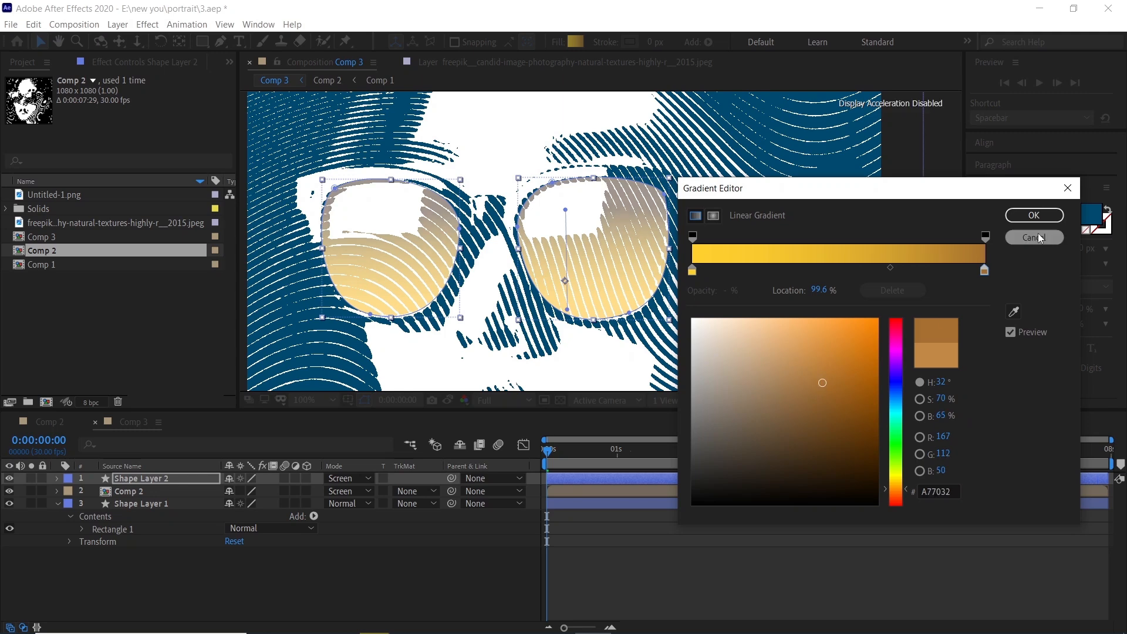
click(1034, 216)
Try the Overlay, Color Dodge, Color Burn, Classic Color Burn and Linear Burn blending modes on Shape Layer 2
click(349, 478)
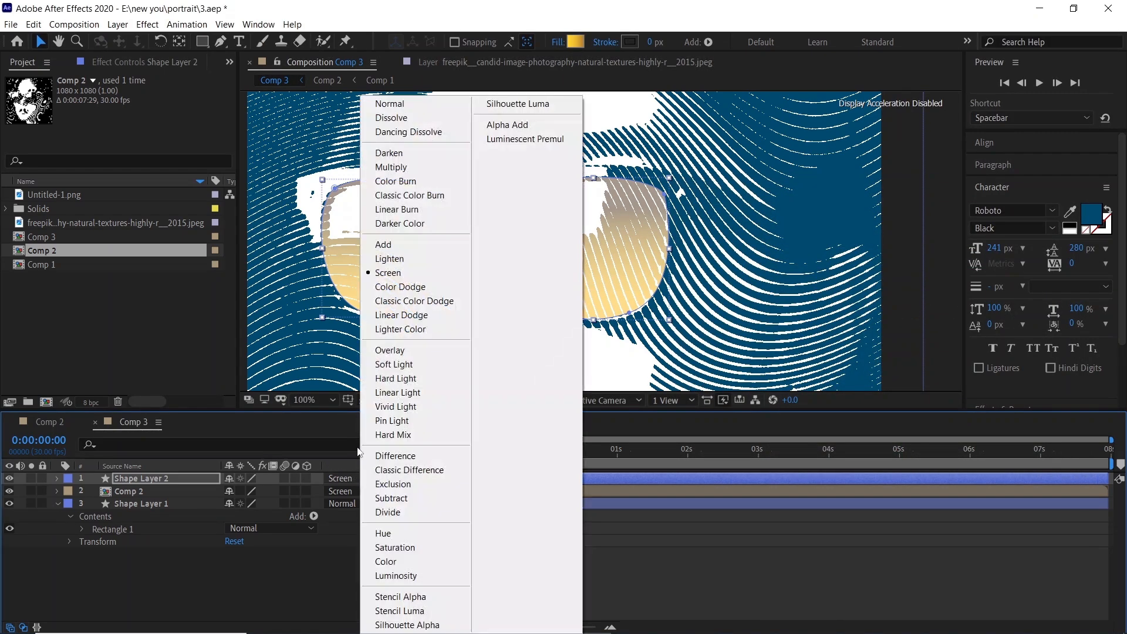
click(389, 350)
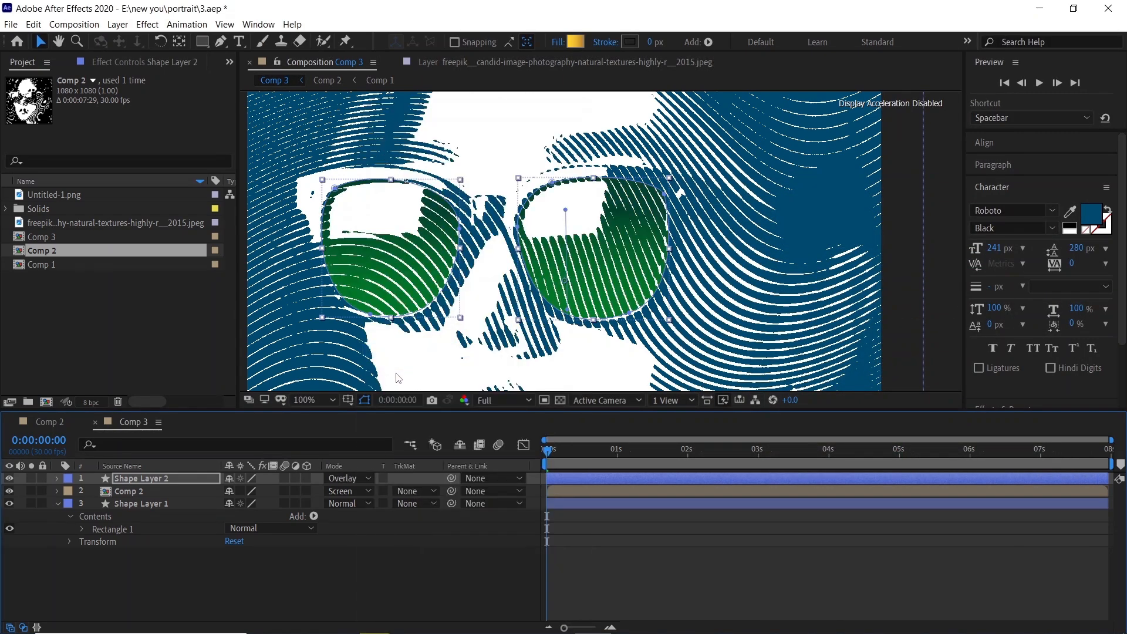
click(362, 478)
click(388, 285)
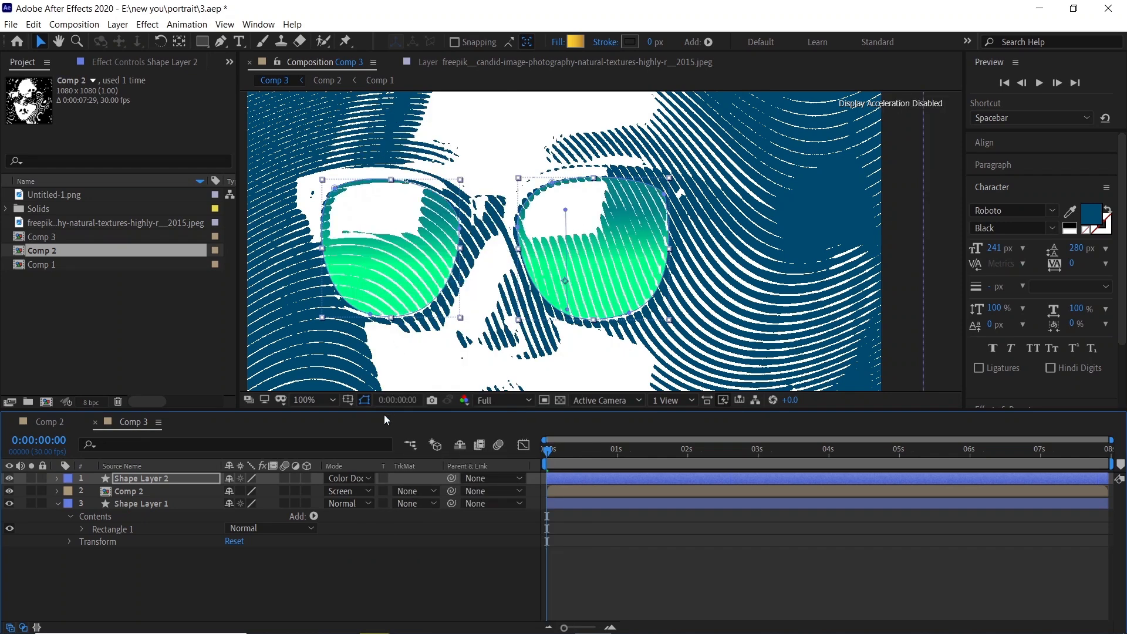
click(353, 478)
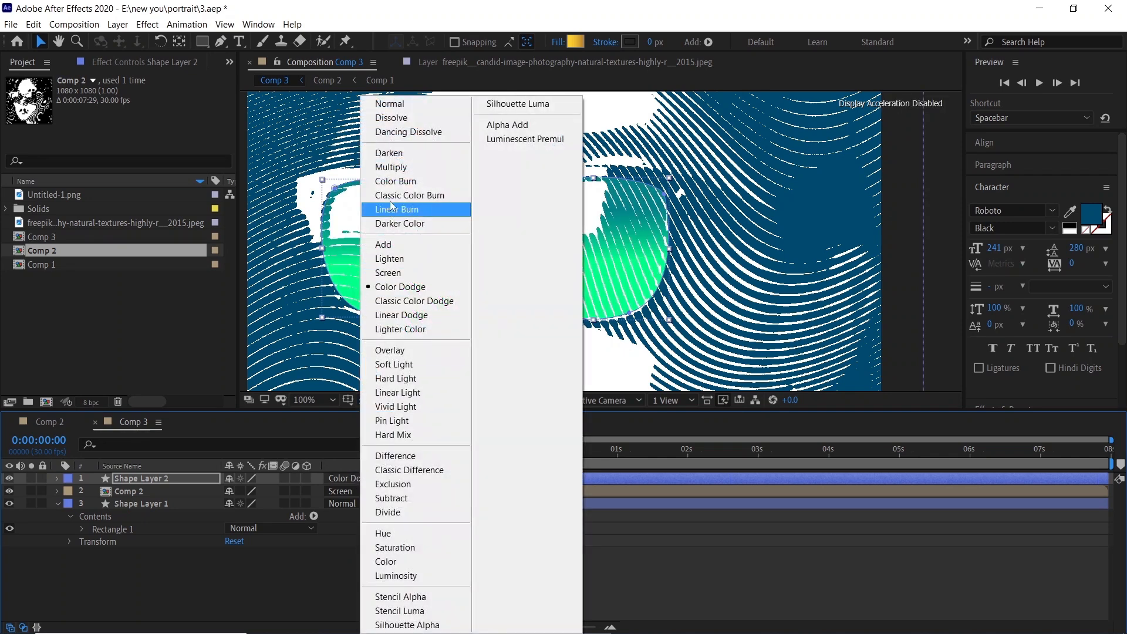
click(392, 182)
click(352, 478)
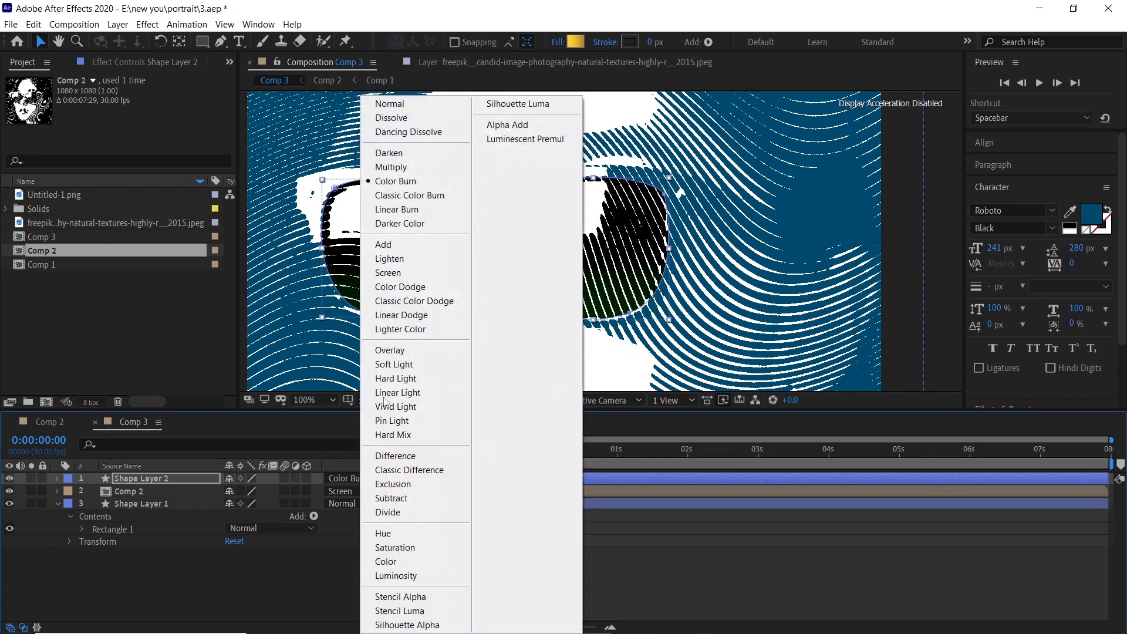
click(392, 196)
click(347, 477)
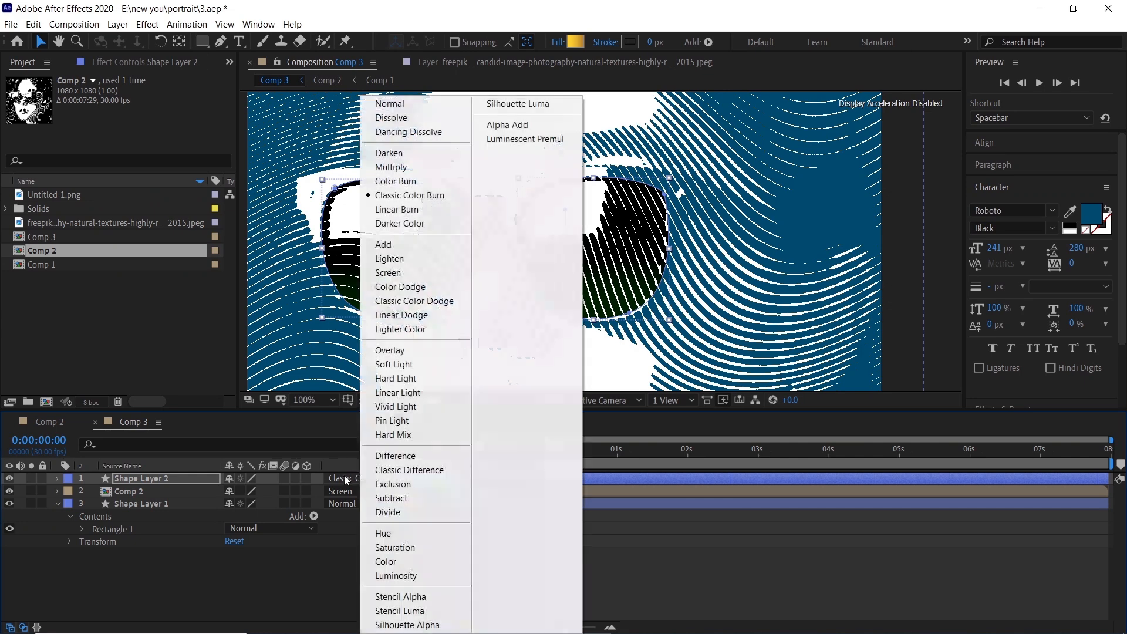
click(392, 210)
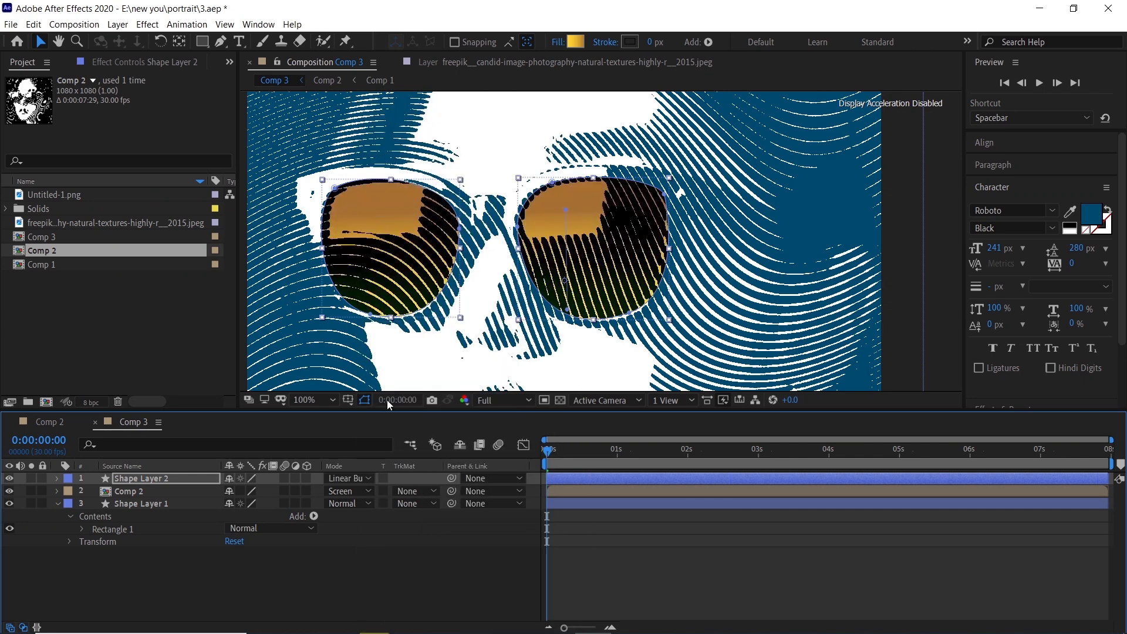
Try Darker Color, Add and Lighten as Shape Layer 2's blending mode and return it to Normal
click(364, 476)
click(392, 222)
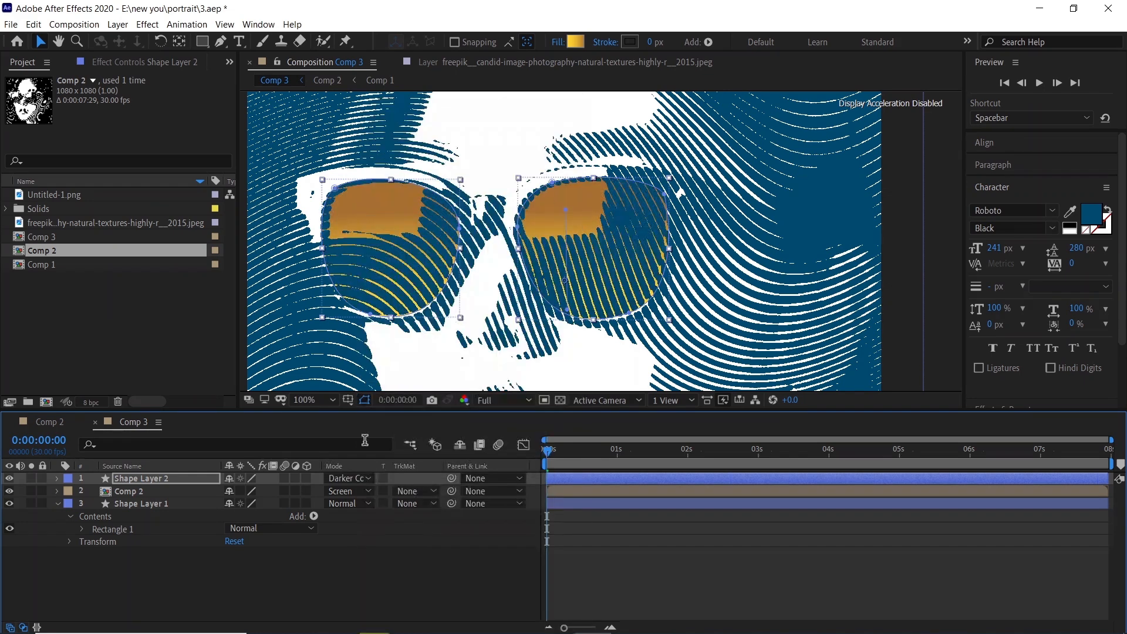
click(362, 478)
click(392, 245)
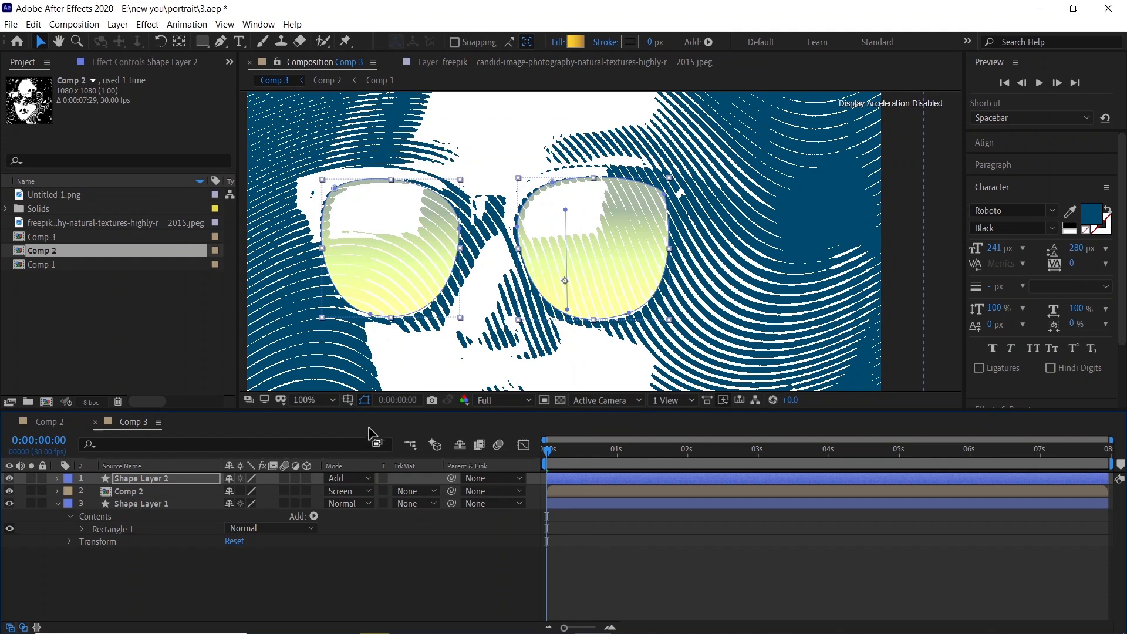
click(354, 475)
click(392, 258)
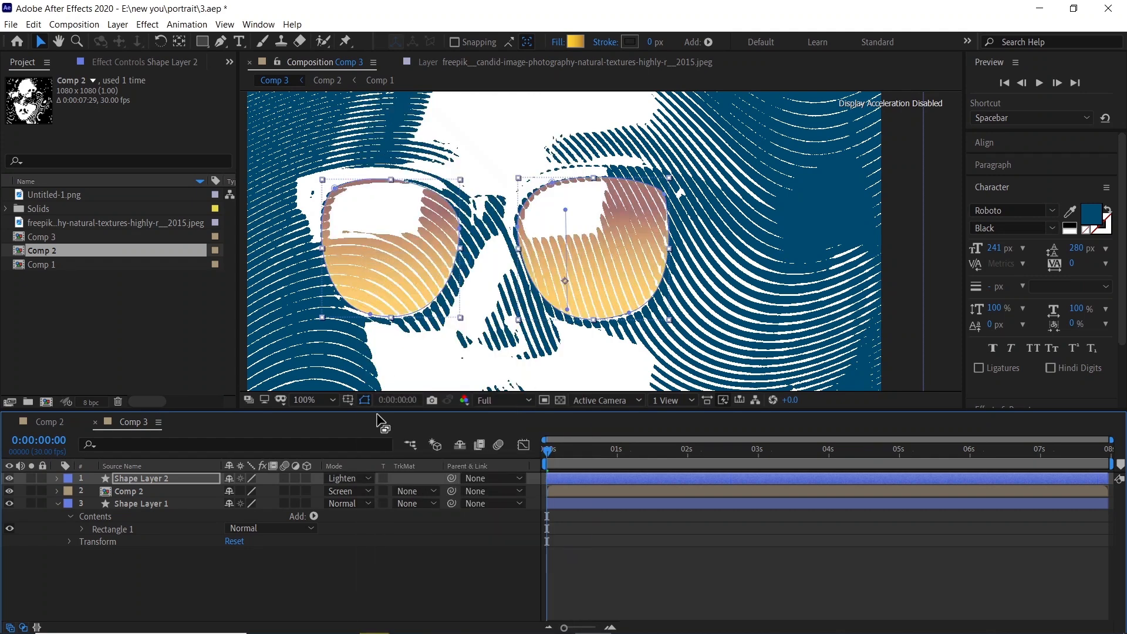
click(361, 482)
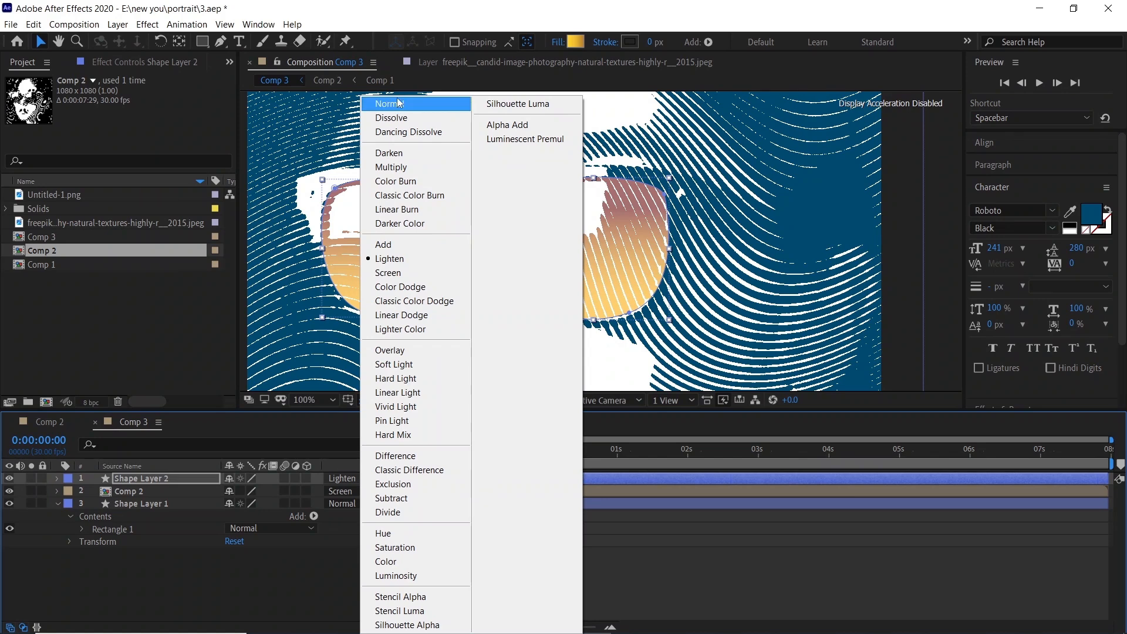
click(398, 104)
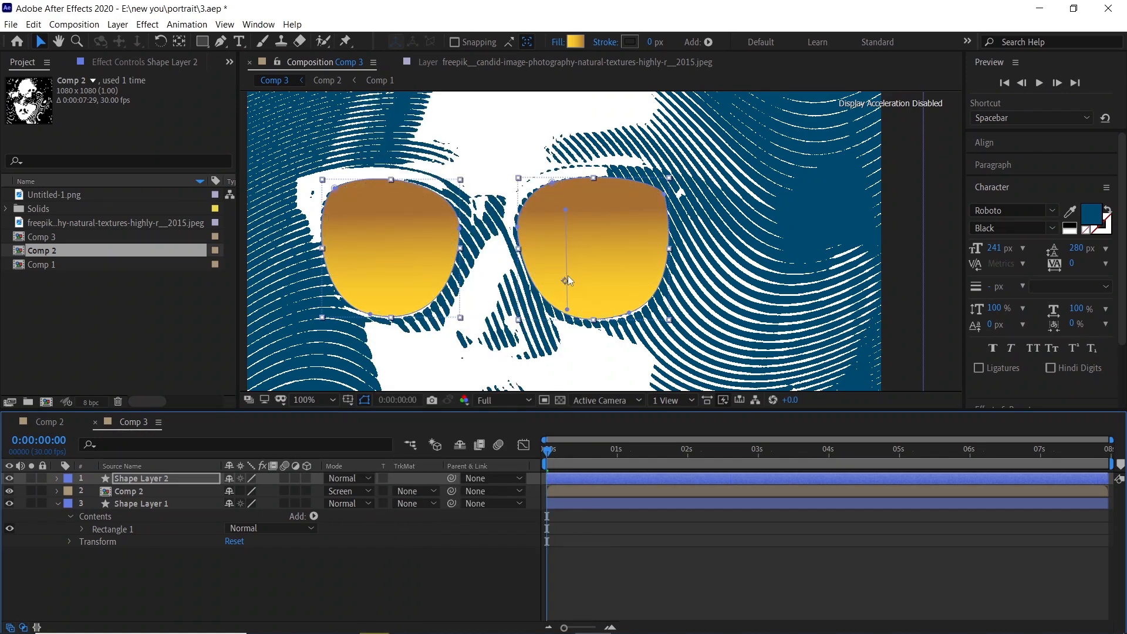
Set Shape Layer 2's blending mode to Lighten and deselect the layer
click(556, 484)
click(552, 478)
click(345, 479)
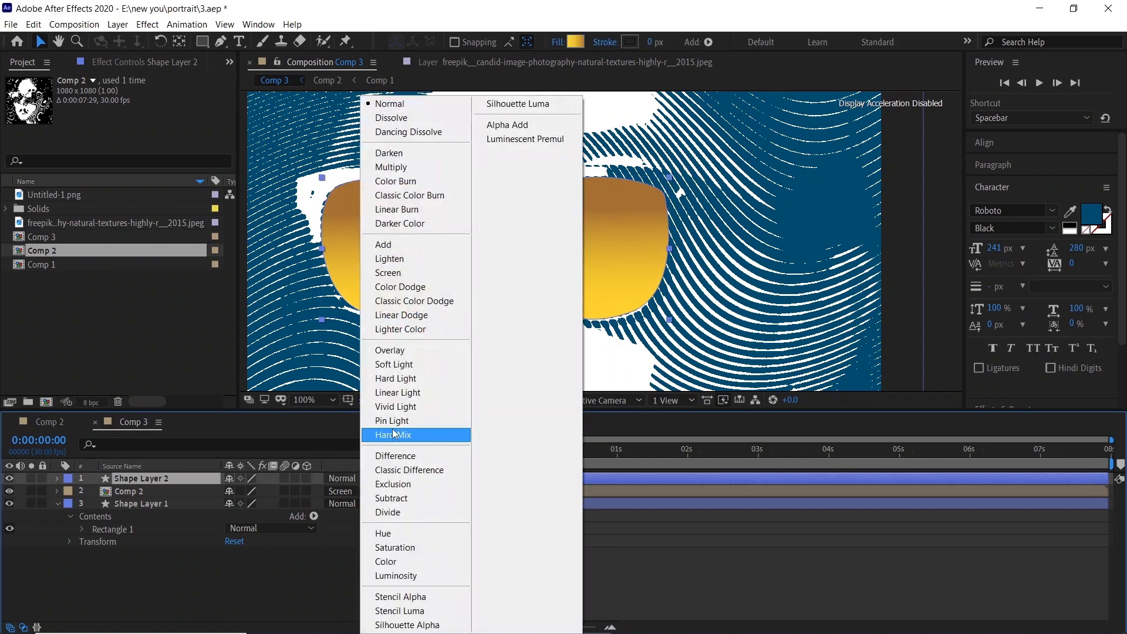
click(414, 259)
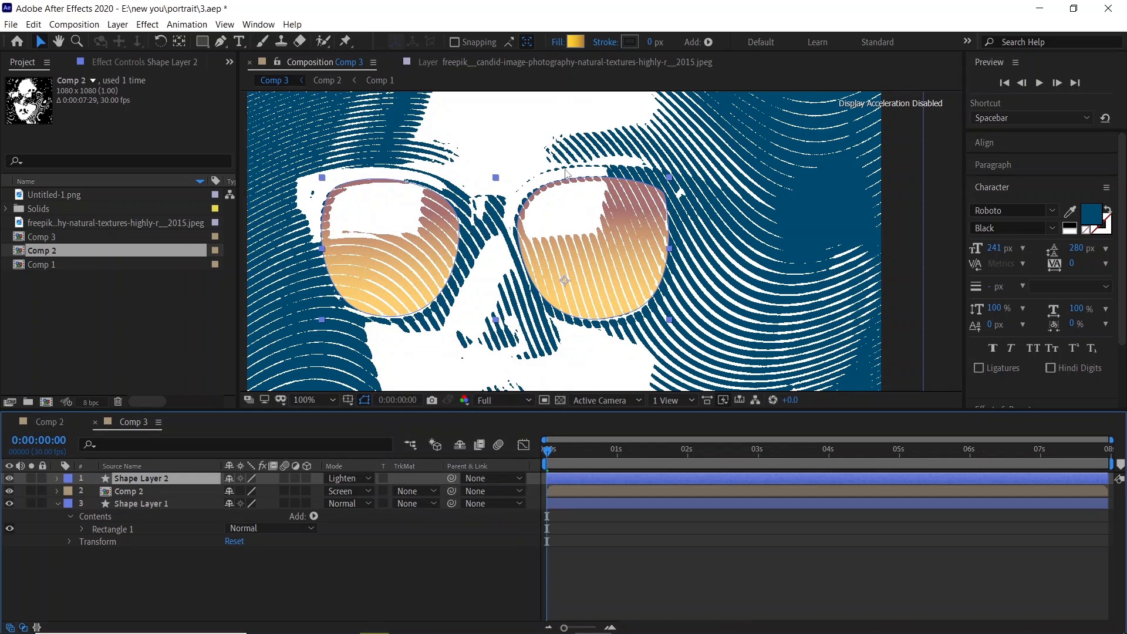
scroll(561, 316, down, 1)
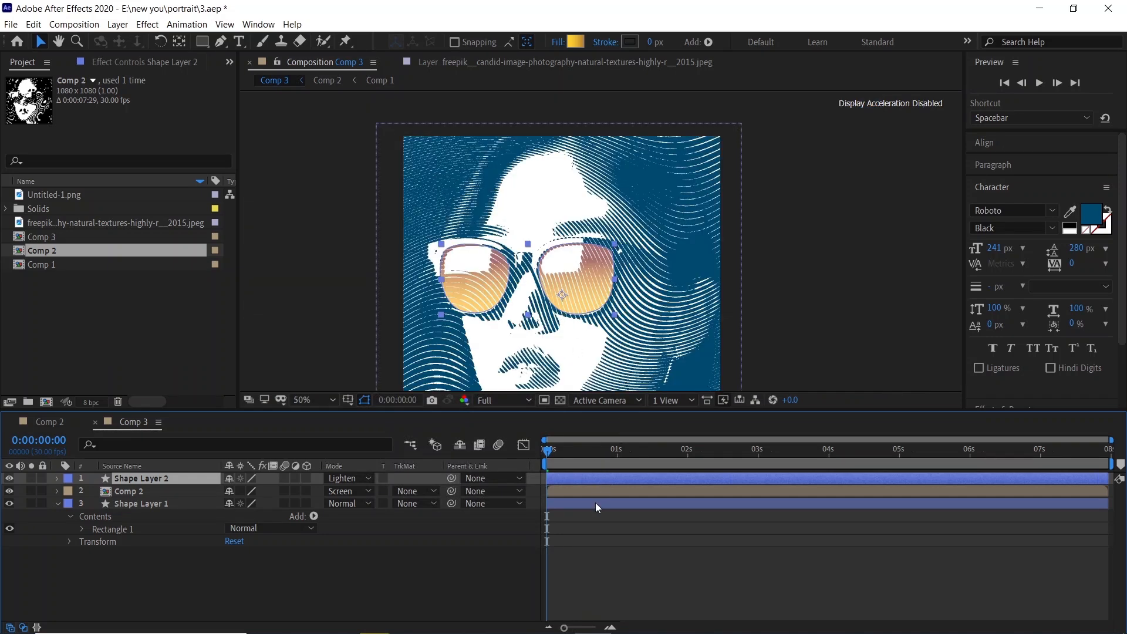
click(597, 558)
drag(587, 247, 558, 182)
key(v)
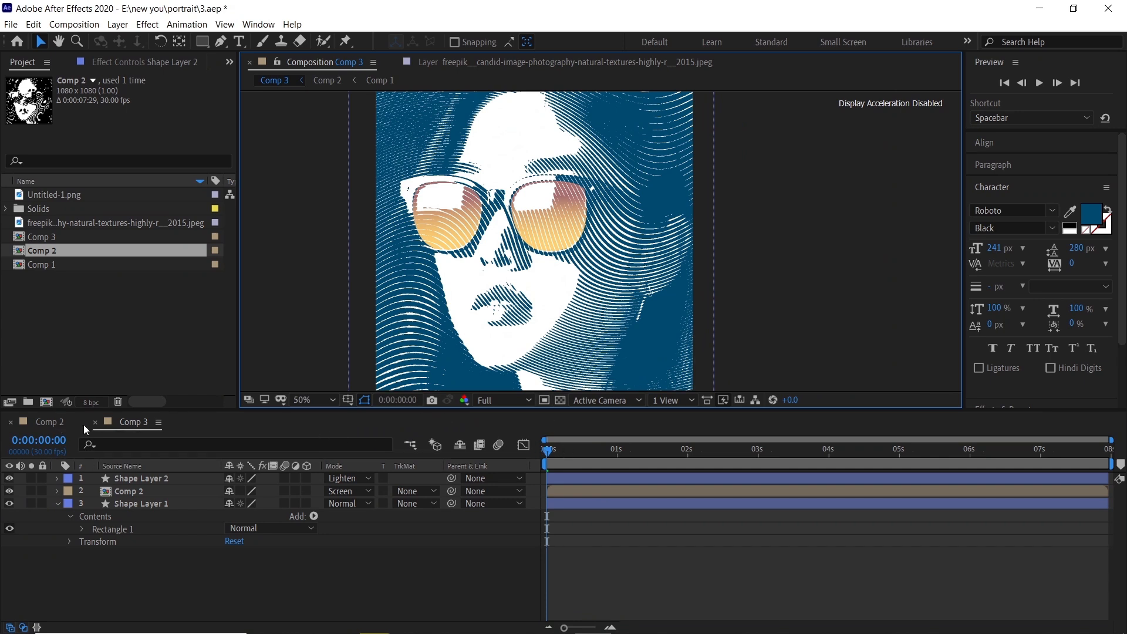
scroll(422, 158, down, 1)
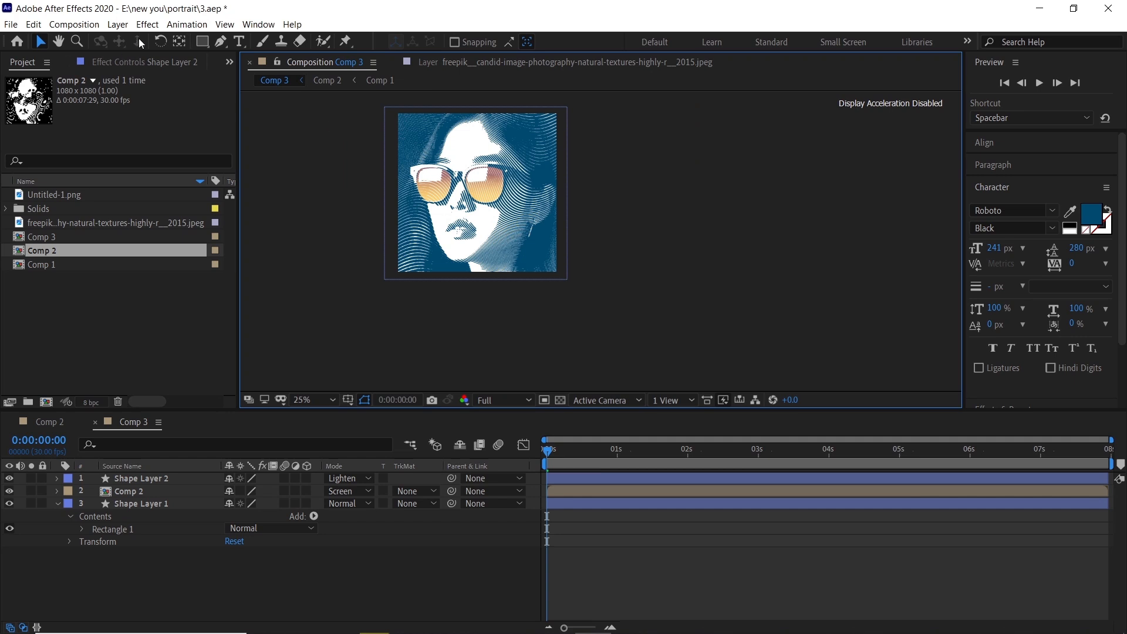
Create a new 1080 × 1080 px composition at 30 fps, place Comp 3 in it and deselect the layer
click(45, 401)
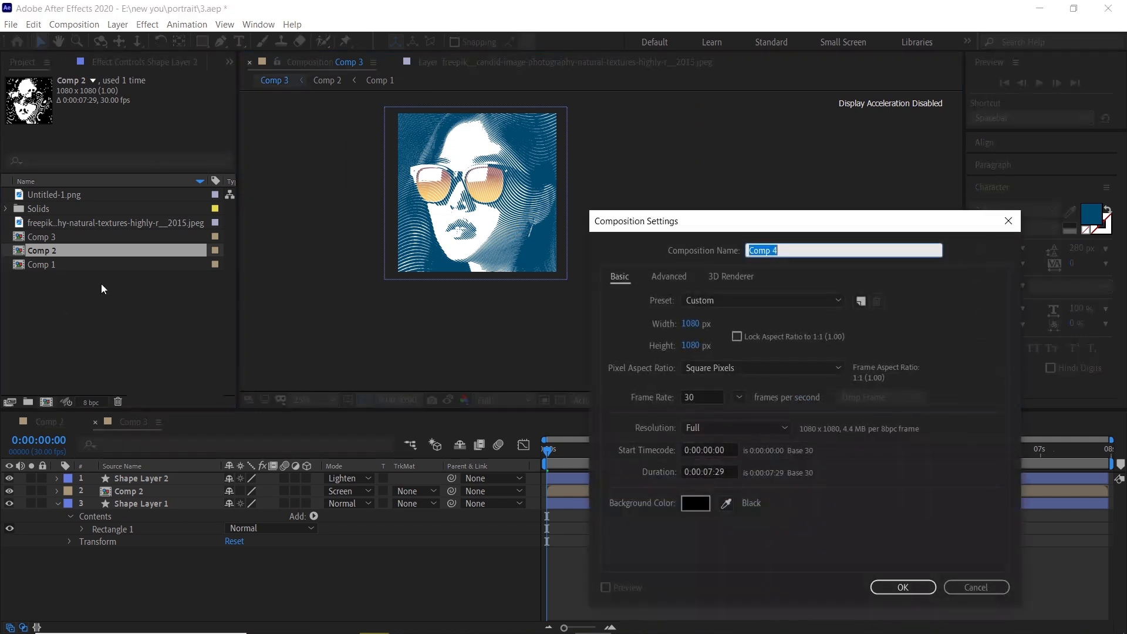
click(912, 581)
click(927, 590)
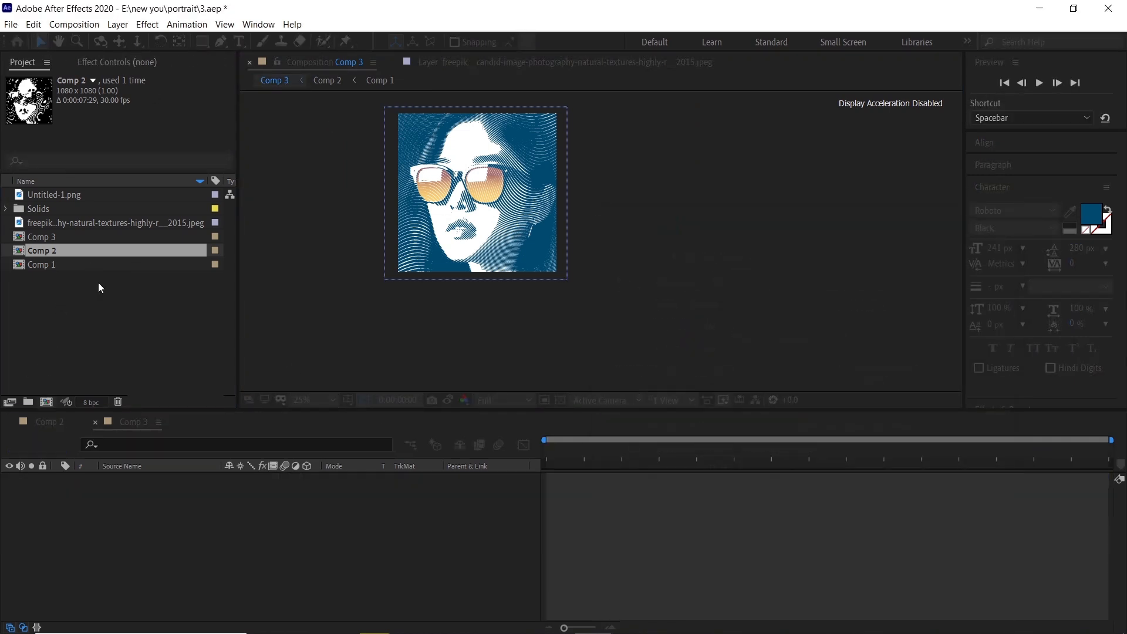
click(40, 245)
drag(530, 307, 534, 294)
scroll(574, 217, up, 1)
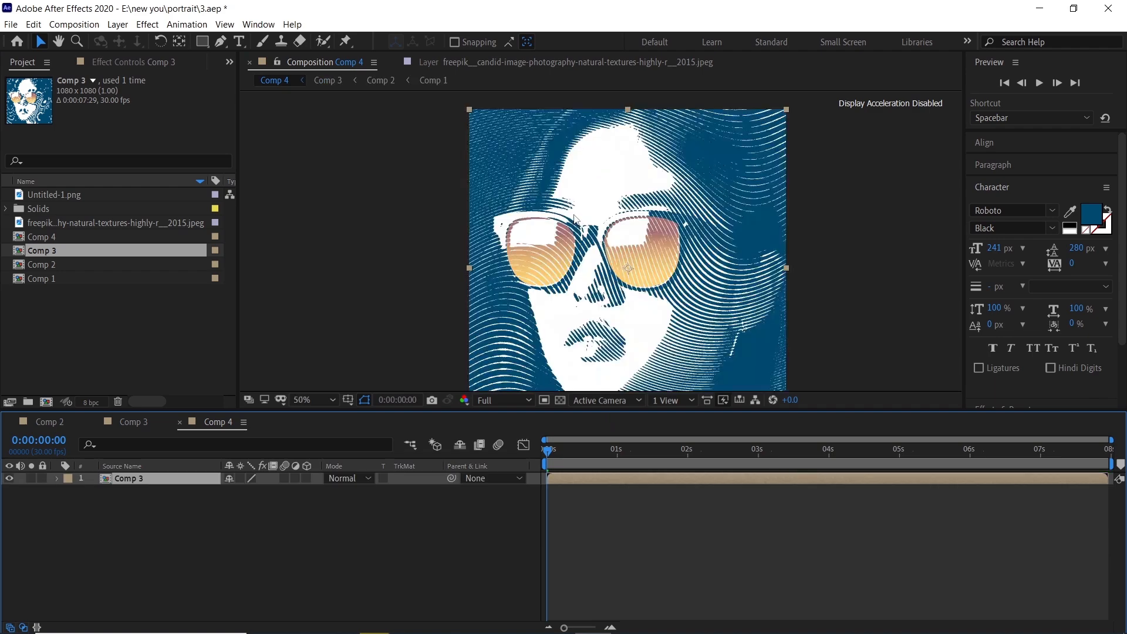
click(297, 95)
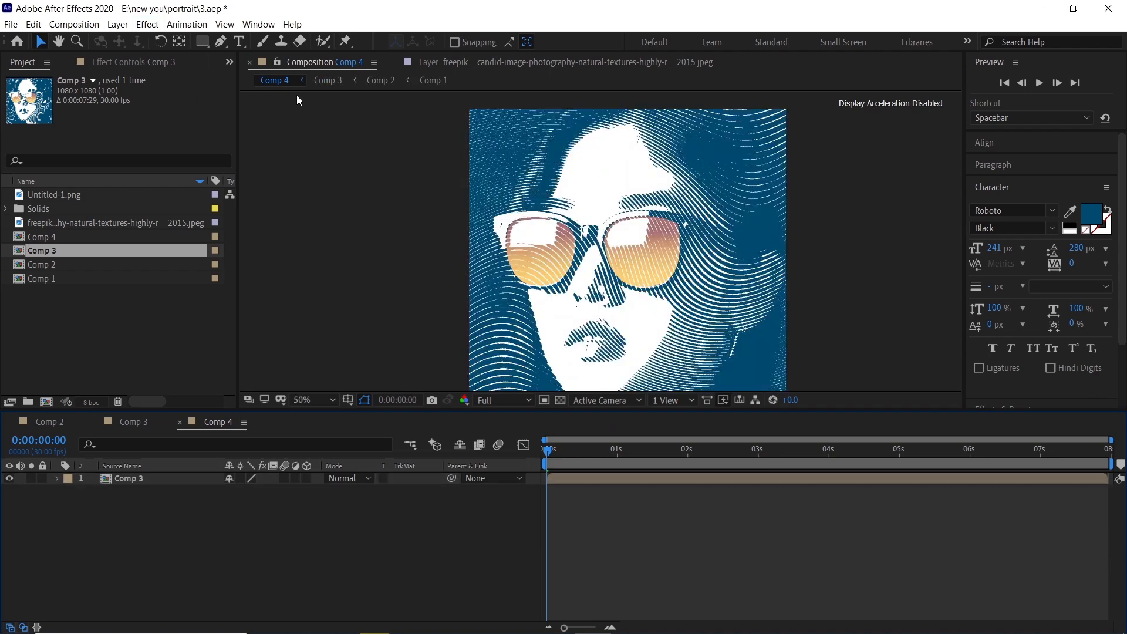
Add a white 1080 × 1080 px solid beneath Comp 3 and lock it
click(117, 24)
mouse_move(146, 42)
click(437, 65)
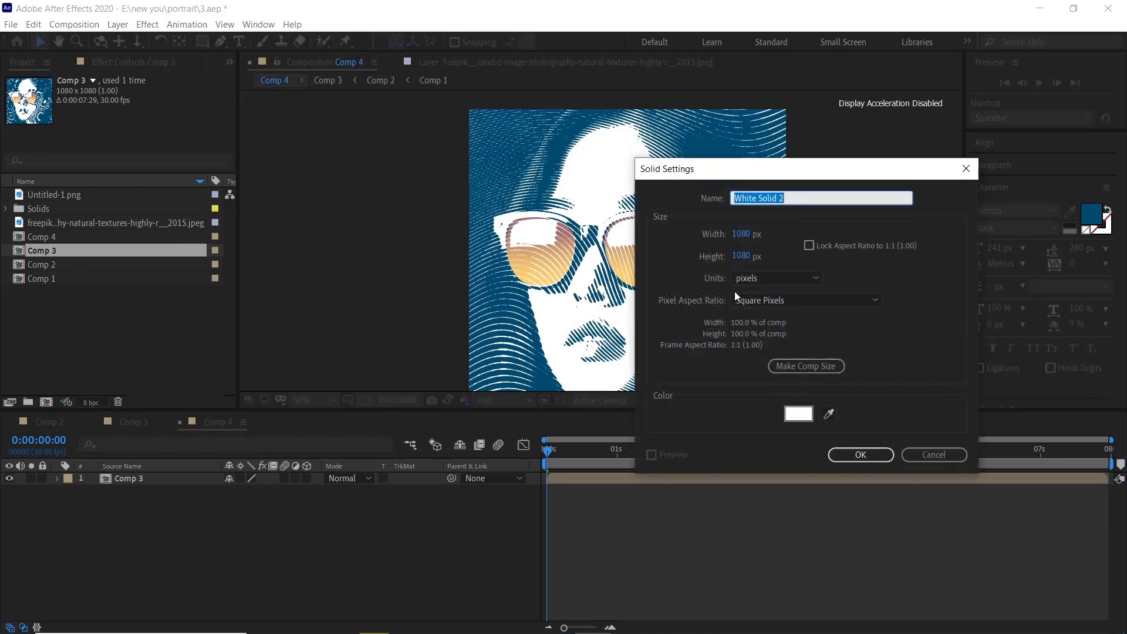
click(859, 453)
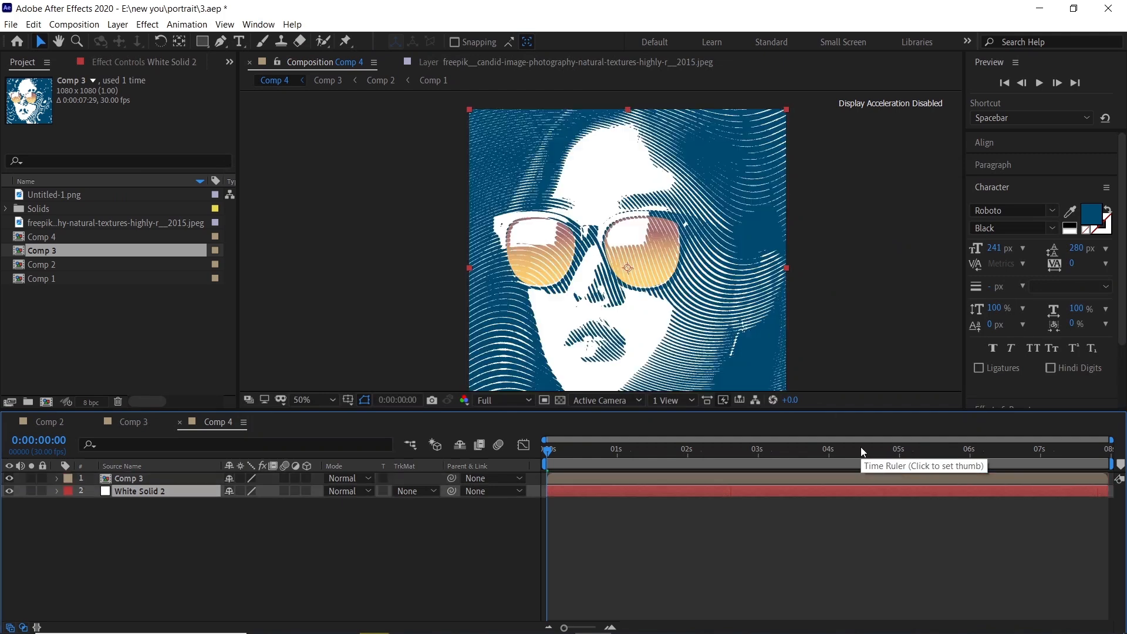
click(43, 492)
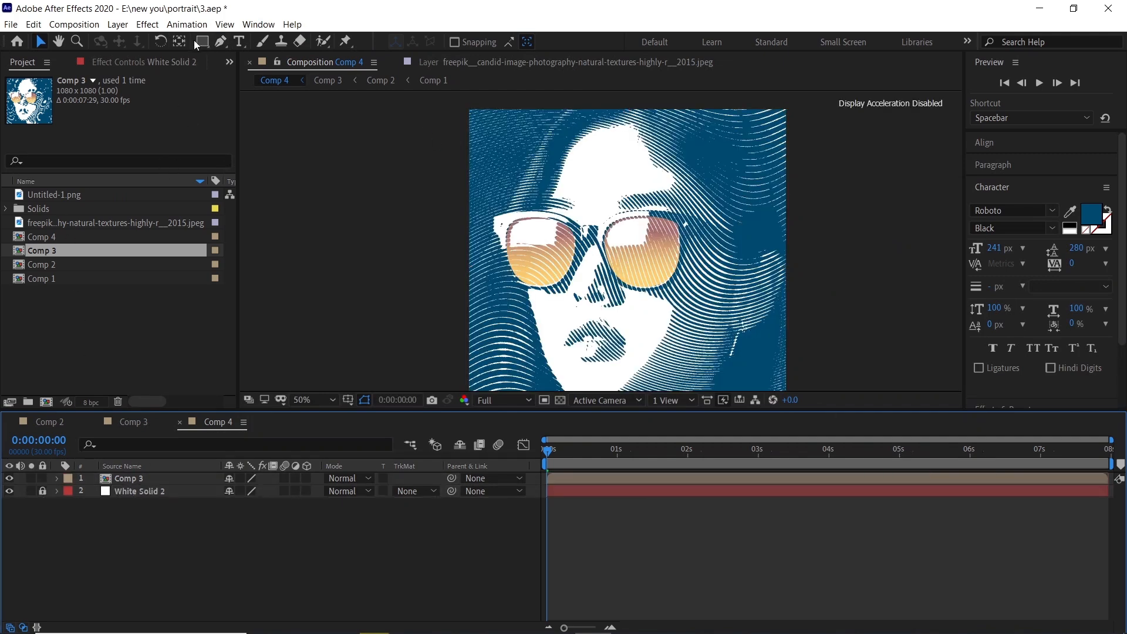
click(221, 41)
scroll(520, 176, up, 2)
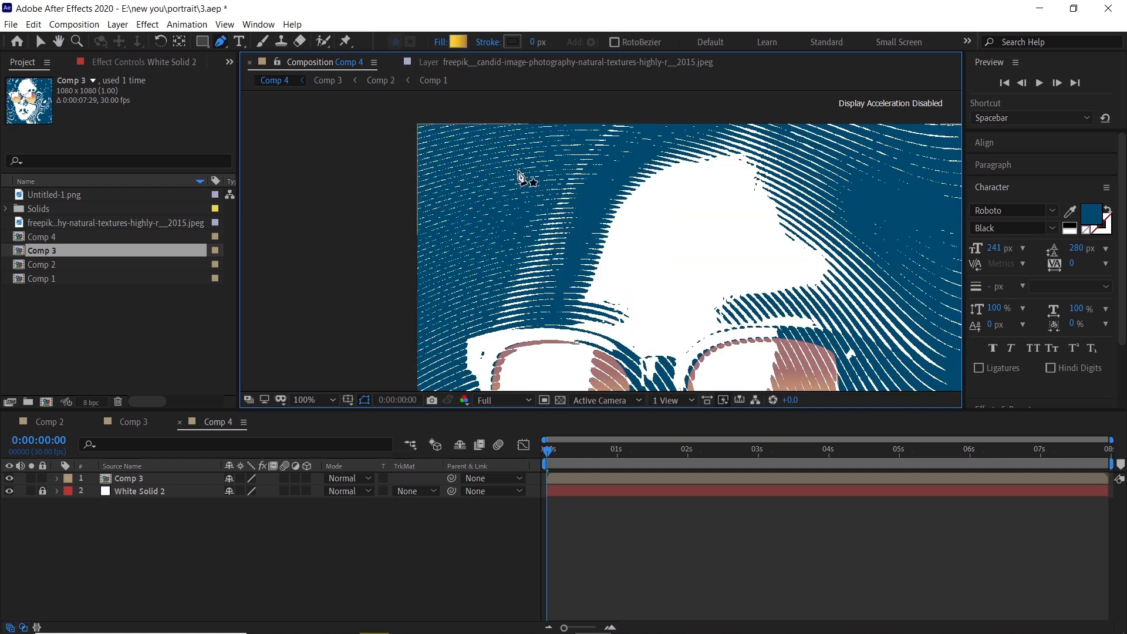
click(517, 127)
click(566, 489)
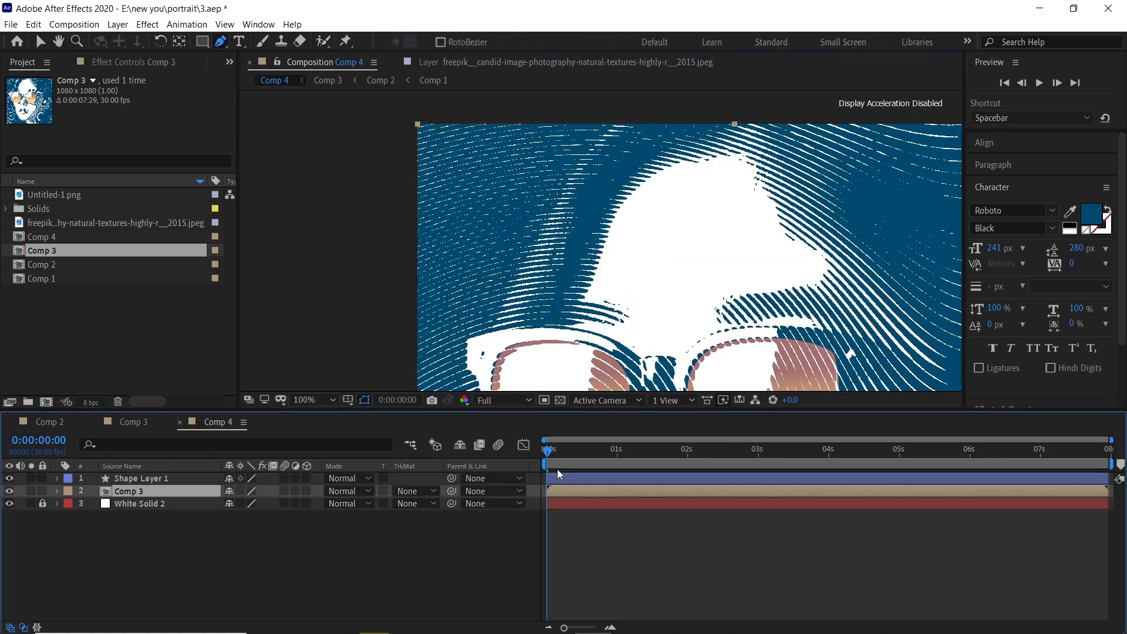
key(ctrl+z)
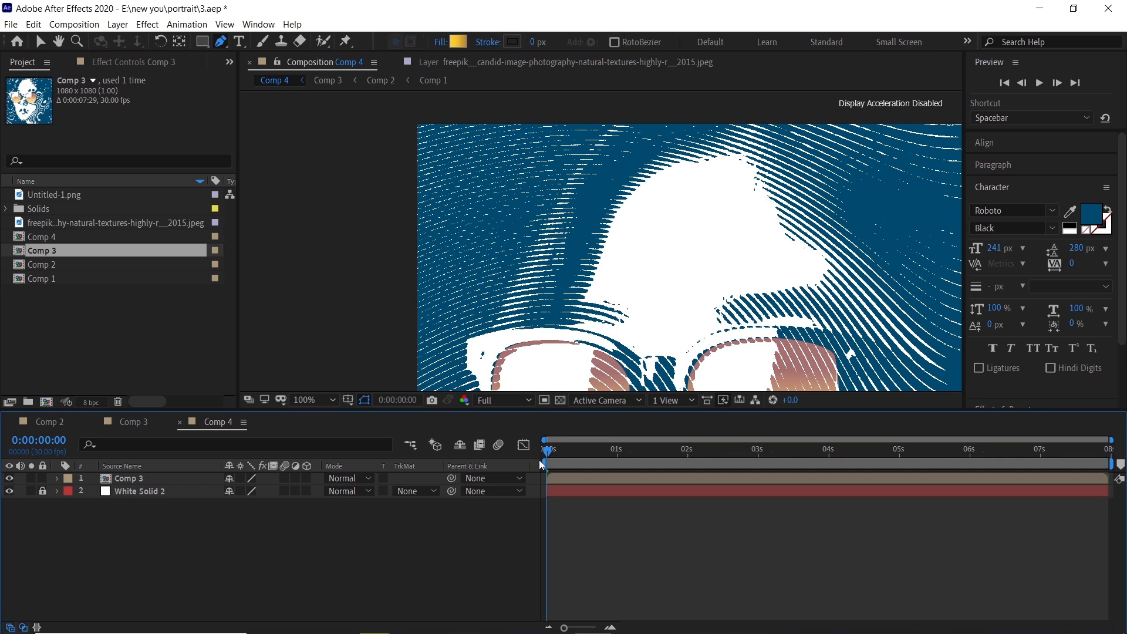
Start a Pen mask on the Comp 3 layer above the portrait and run a vertical edge down to the left lens's upper rim
click(564, 479)
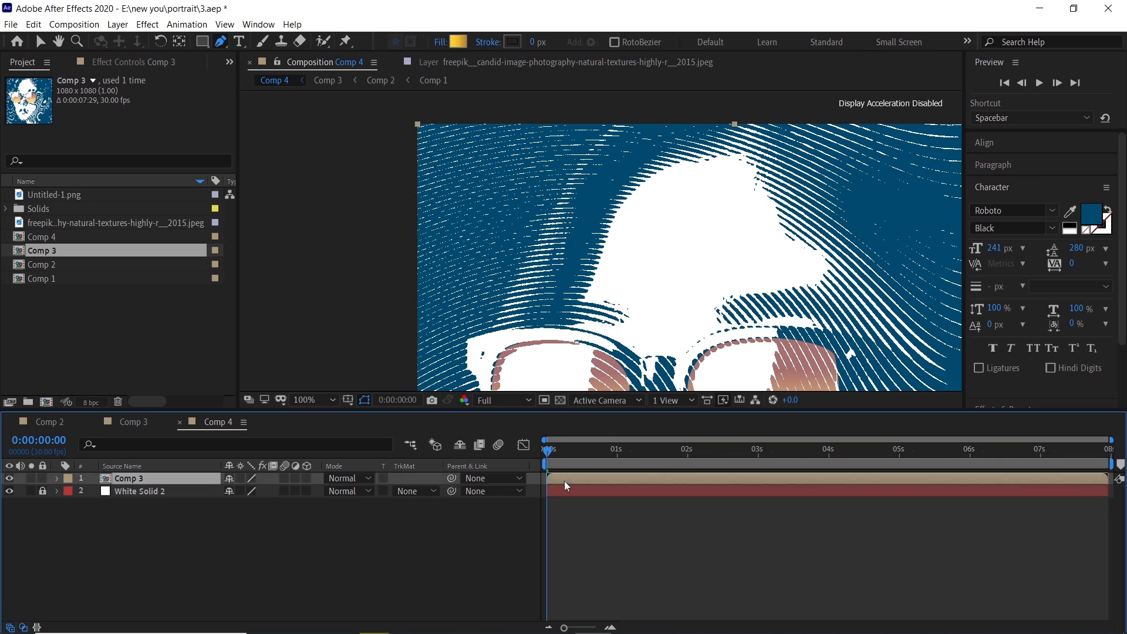
click(508, 119)
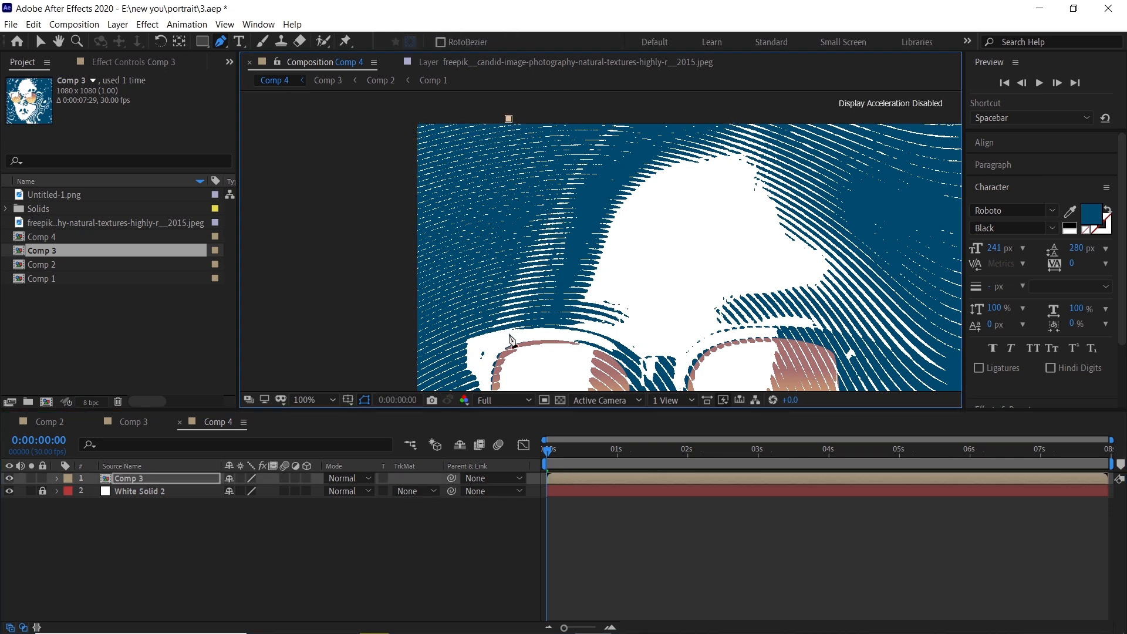
scroll(510, 352, up, 4)
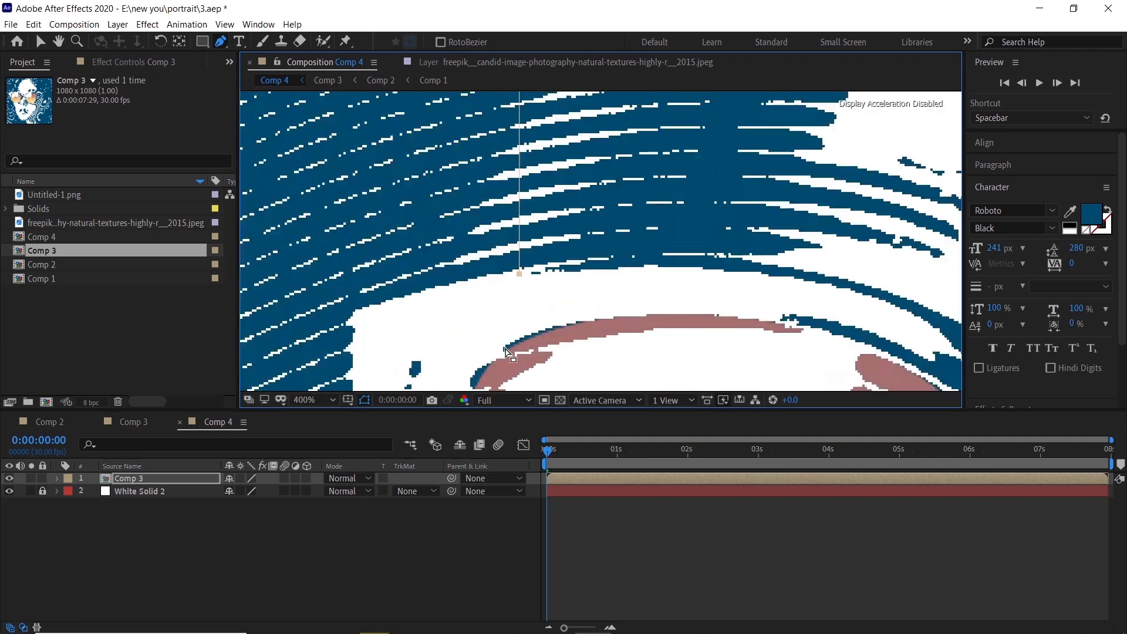
drag(520, 301, 519, 178)
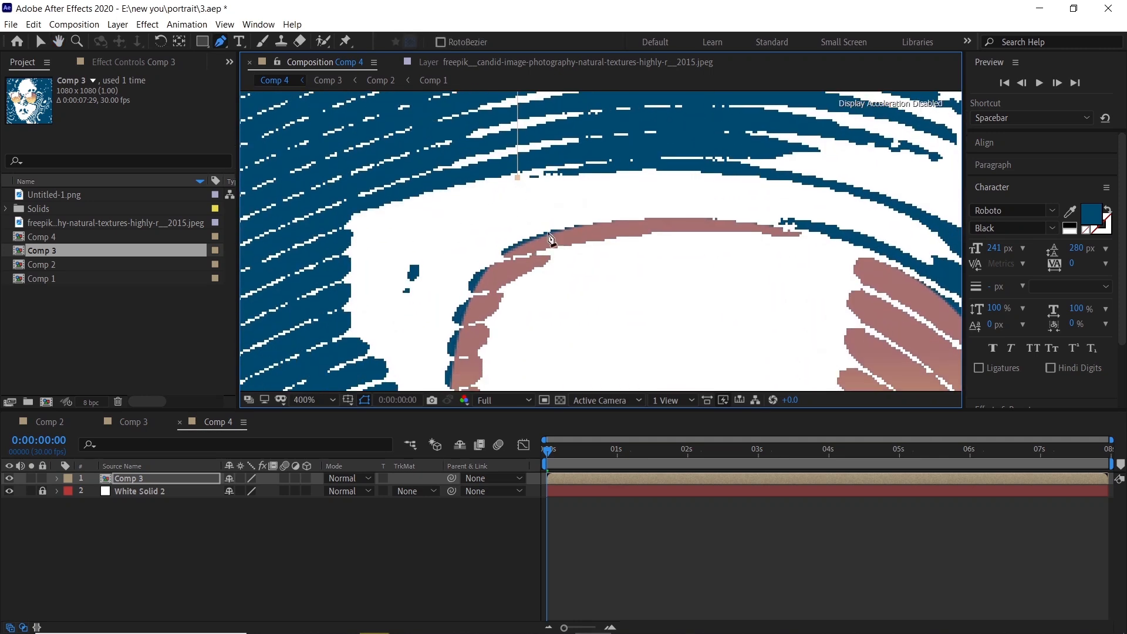
scroll(552, 209, down, 4)
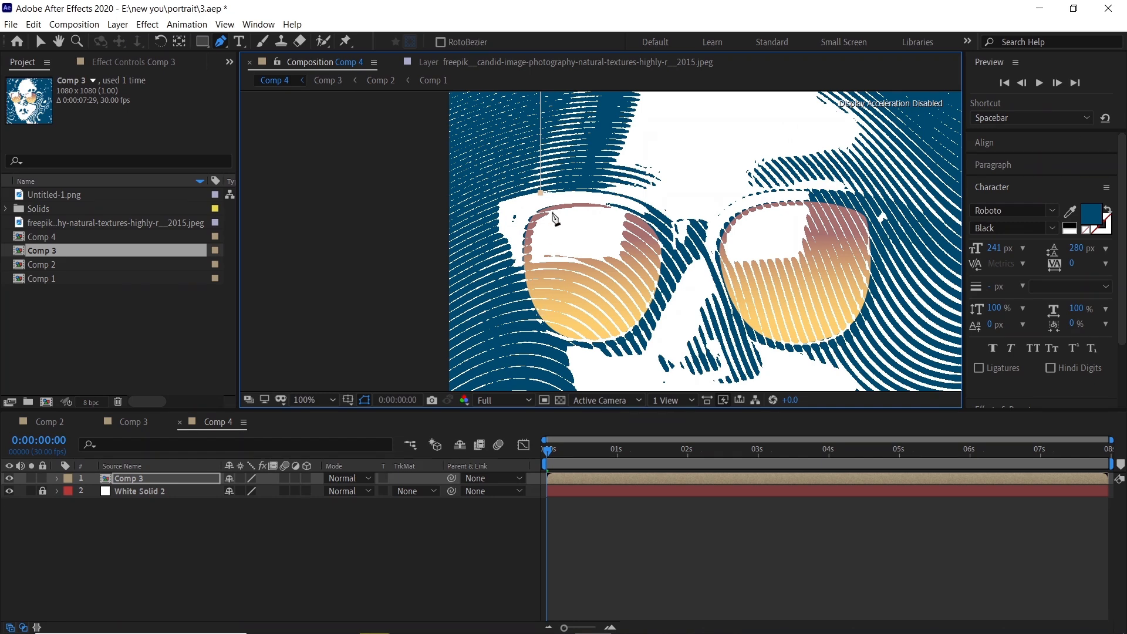
scroll(552, 200, up, 2)
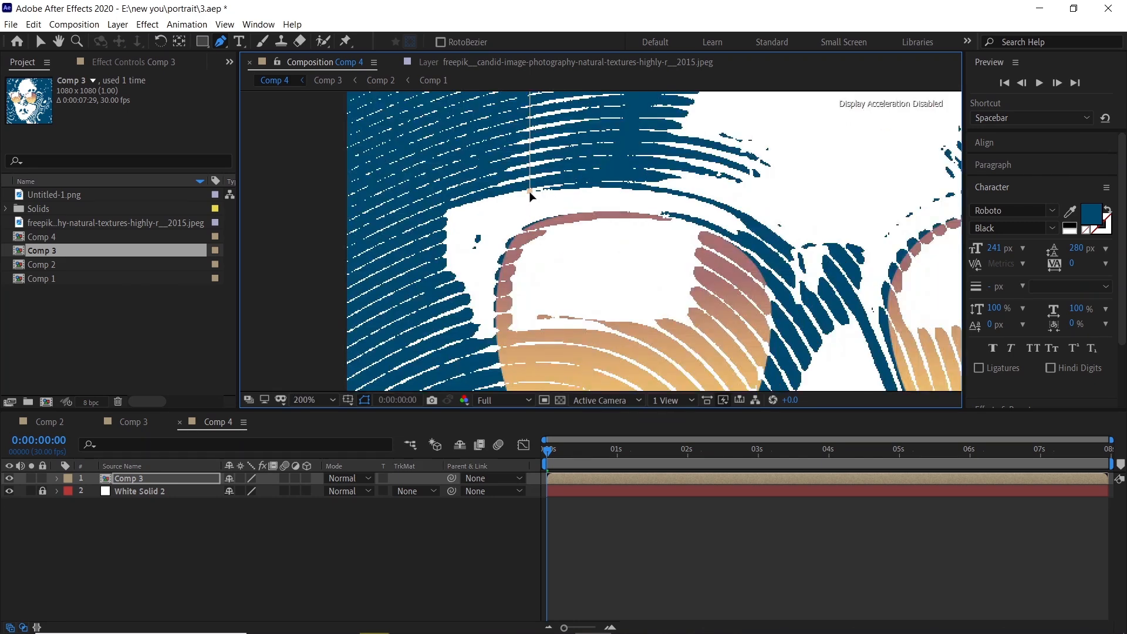
scroll(500, 237, down, 3)
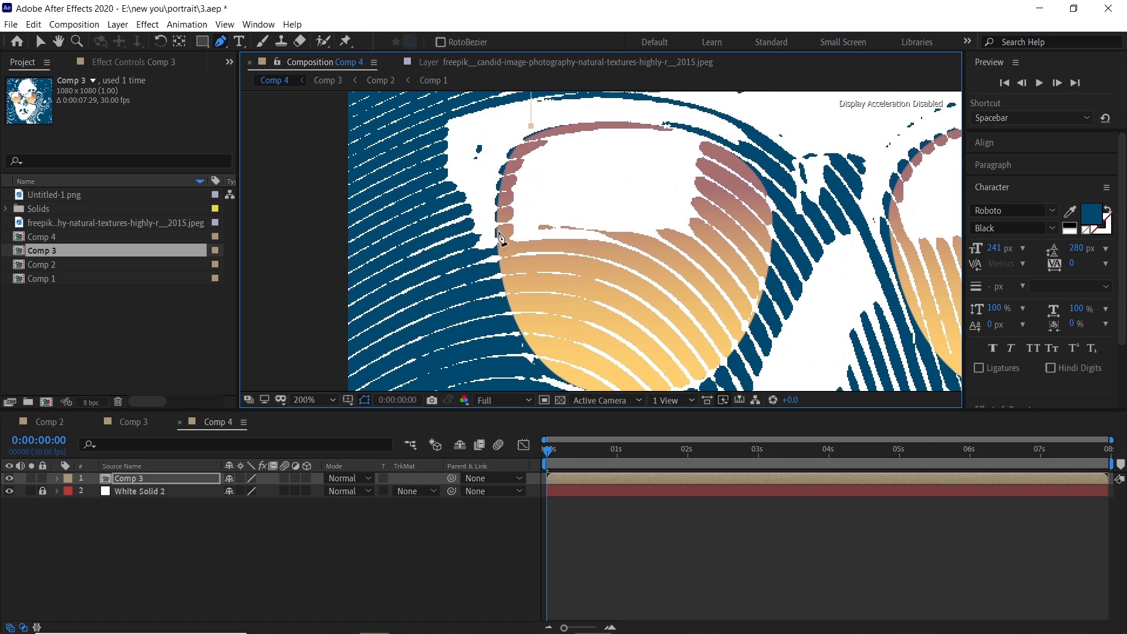
Continue the mask outline around the outer side of the left sunglasses lens toward its lower rim
click(480, 156)
scroll(499, 259, down, 4)
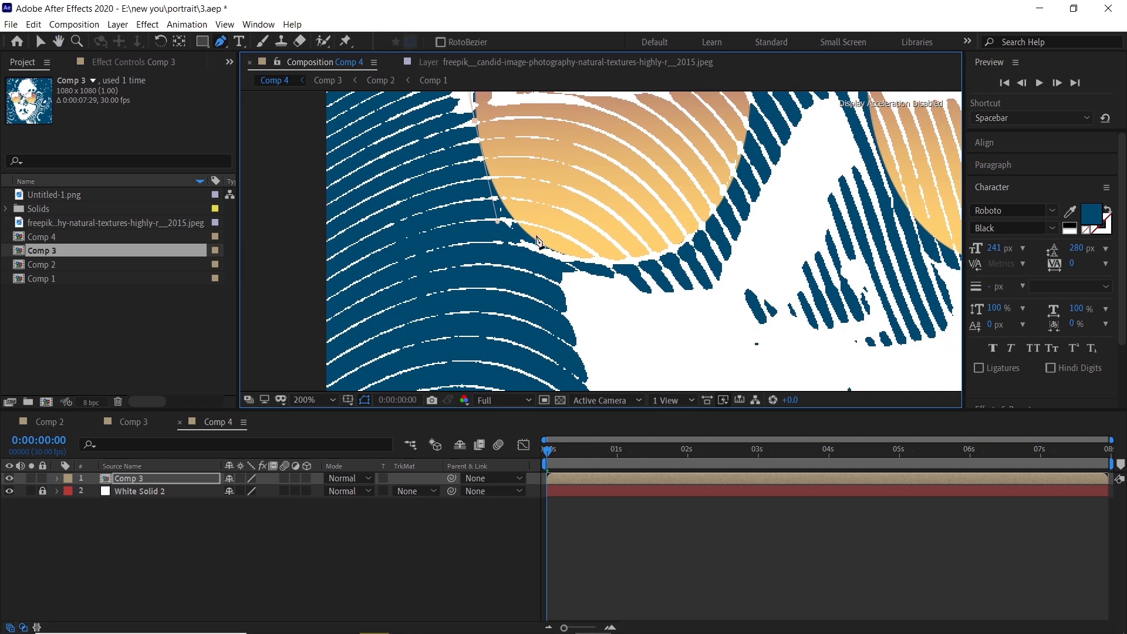
scroll(536, 237, down, 1)
drag(488, 105, 476, 197)
Show the rulers and place a vertical guide at about 155 px along the mask's straight edge
key(ctrl+r)
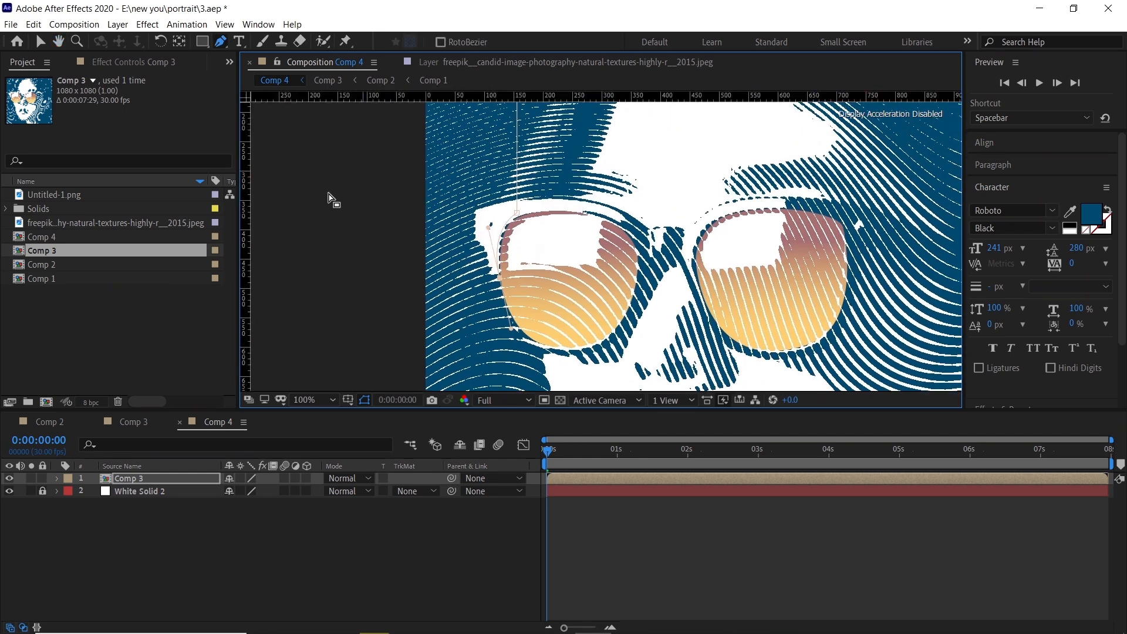
scroll(540, 163, up, 4)
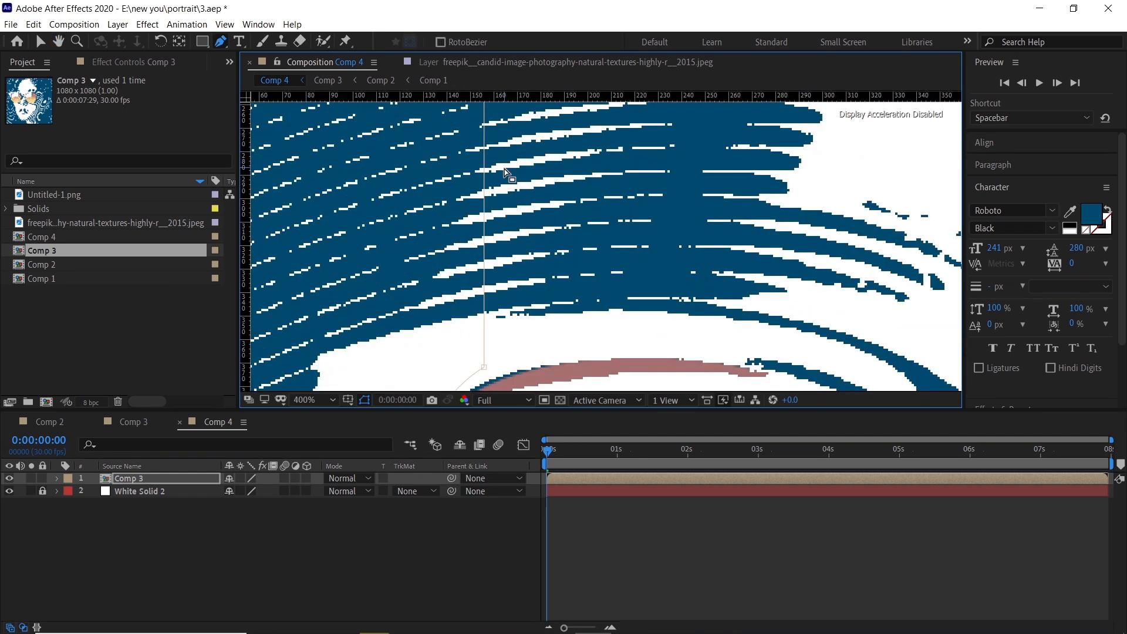
drag(249, 190, 483, 264)
scroll(481, 287, down, 4)
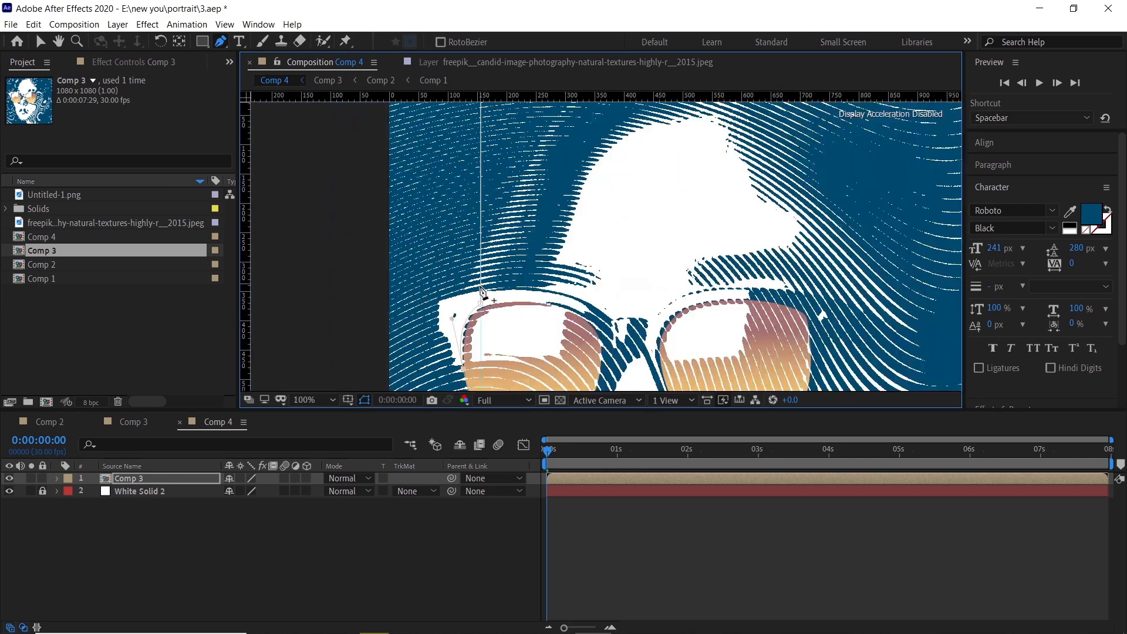
Bring the mask outline from the lens's lower rim back to the guide and extend it straight down below the portrait
scroll(497, 246, up, 4)
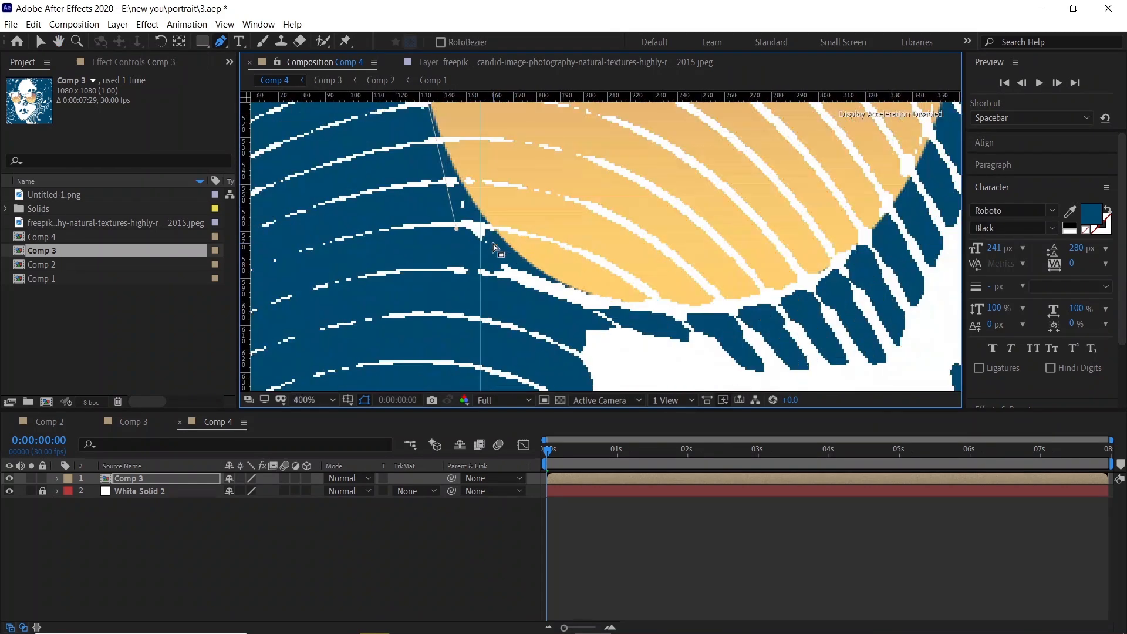
click(479, 212)
drag(461, 230, 467, 148)
scroll(458, 179, down, 4)
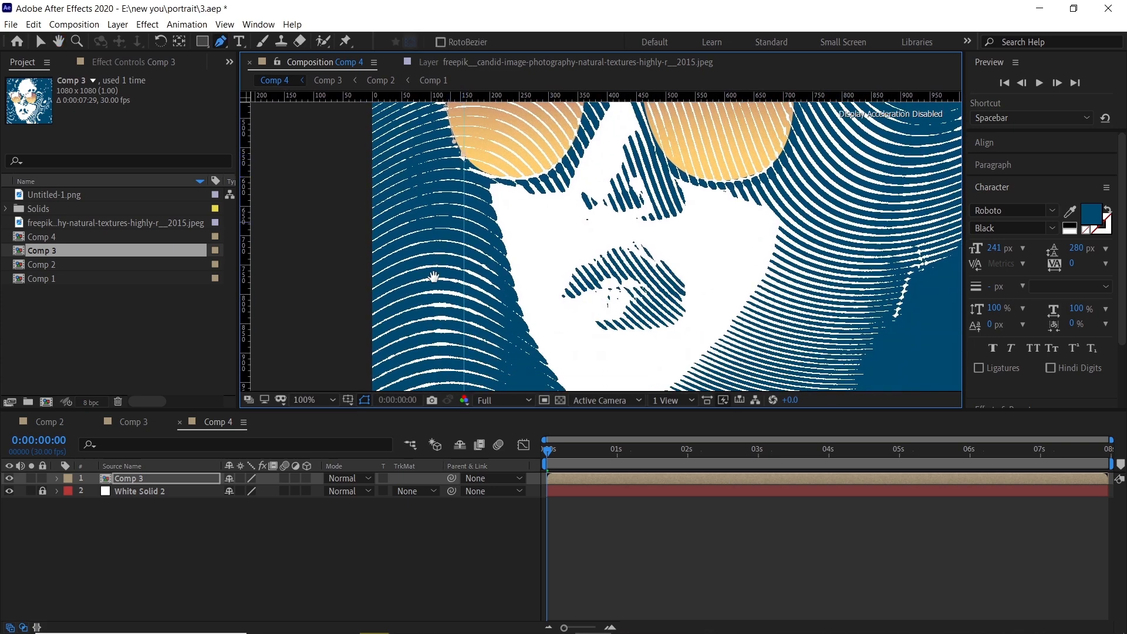
drag(435, 276, 446, 105)
click(474, 302)
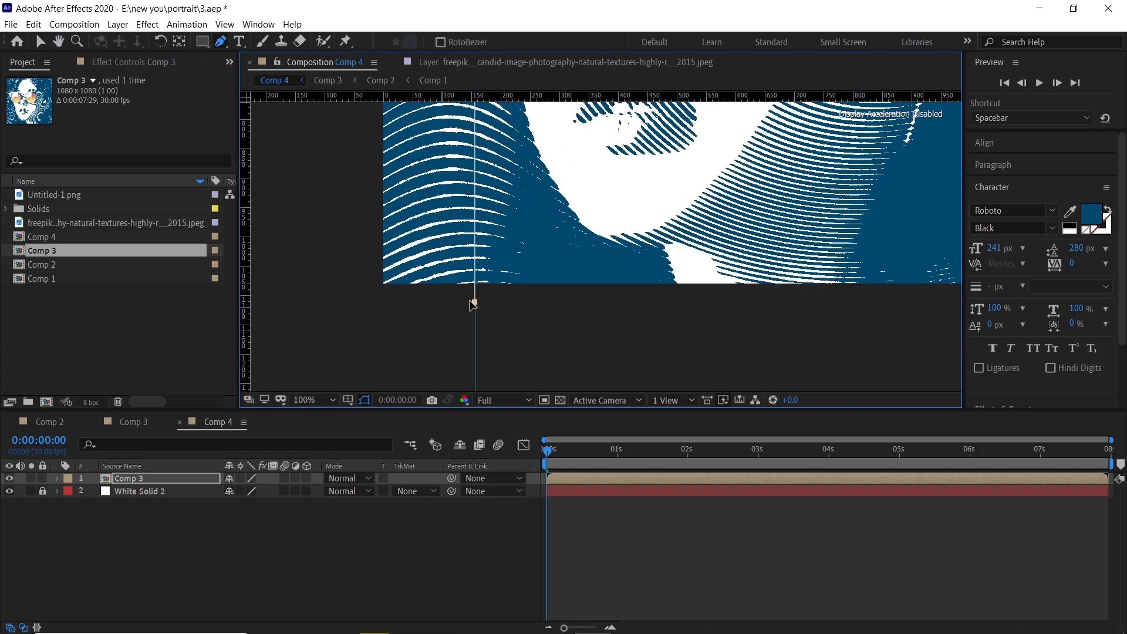
Close the mask around the portrait's right side, outside the frame, back at its first point above the image and deselect the layer
drag(372, 178, 370, 377)
drag(379, 251, 352, 71)
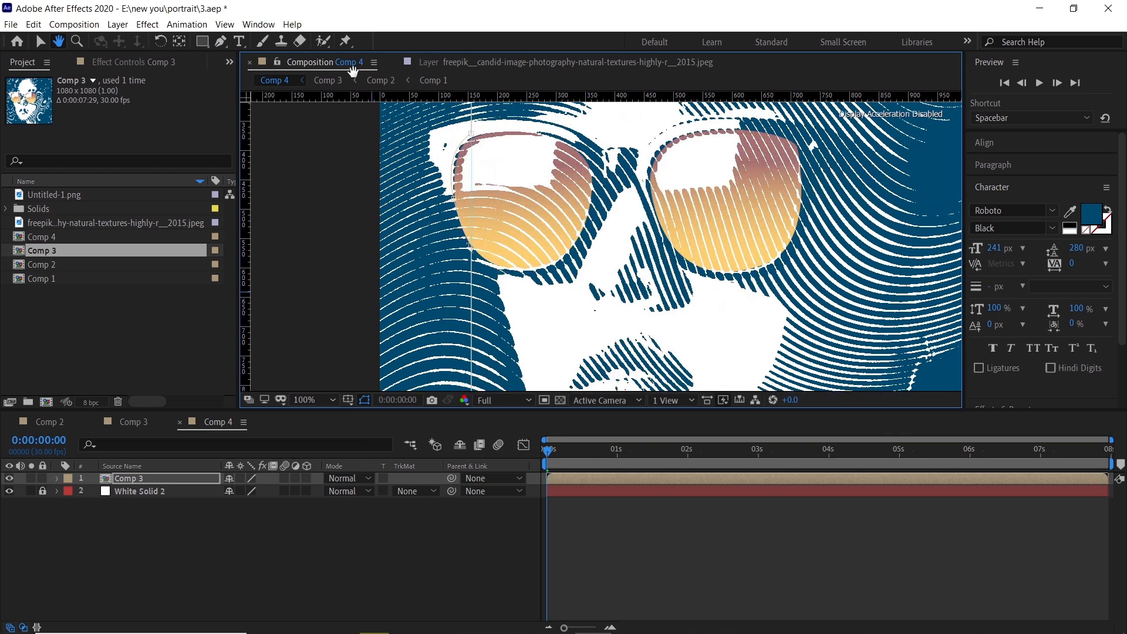
key(ctrl+z)
scroll(499, 353, down, 1)
click(802, 290)
drag(810, 243, 756, 425)
click(756, 131)
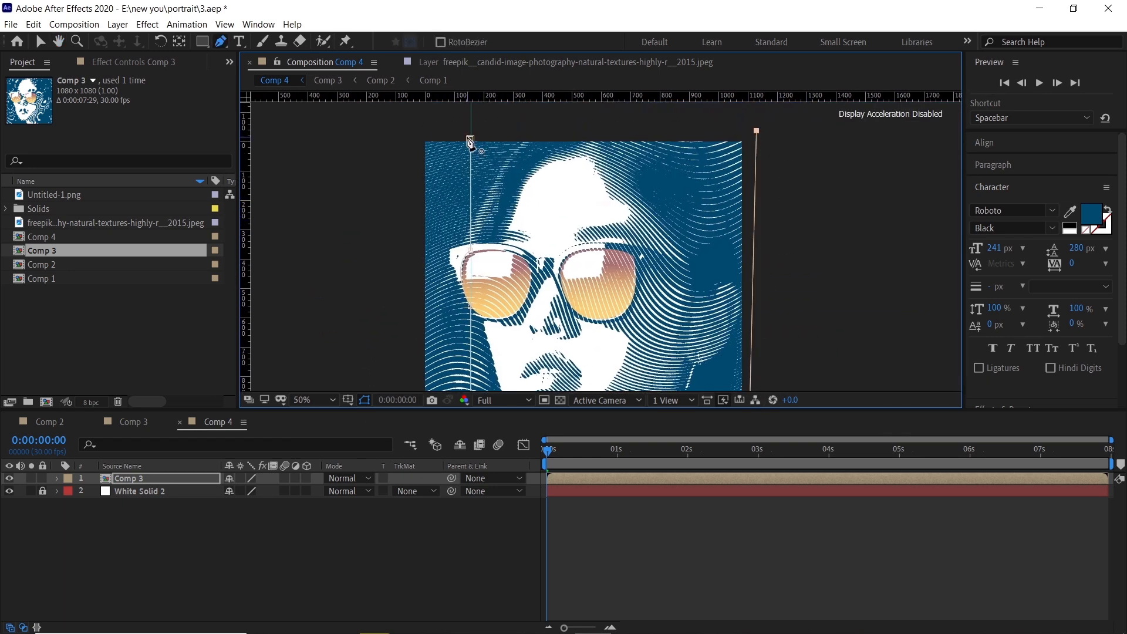
click(470, 140)
click(40, 41)
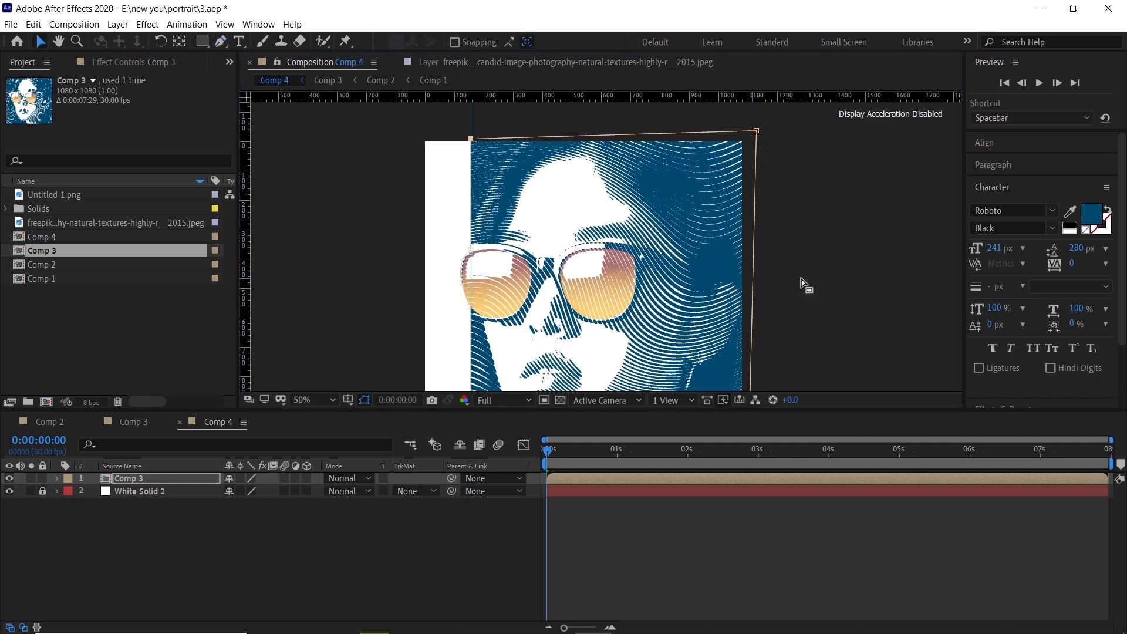
click(853, 260)
drag(847, 259, 835, 161)
click(612, 526)
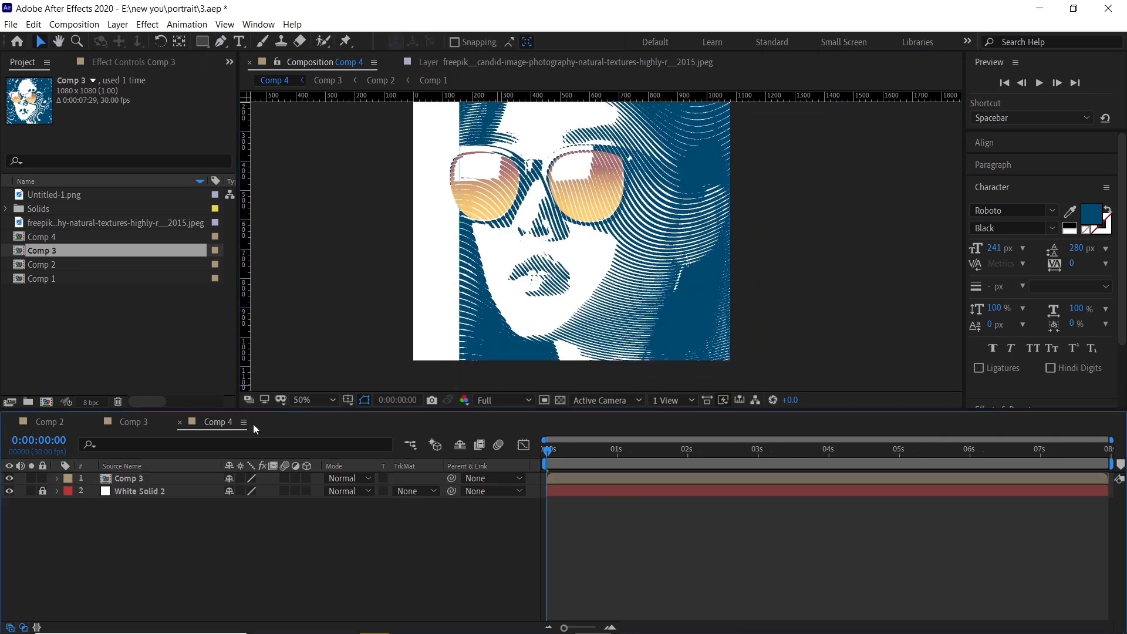
Add Untitled-1.png above Comp 3 and scale its vertical LOREM text down to fit the white strip beside the portrait
drag(68, 194, 533, 422)
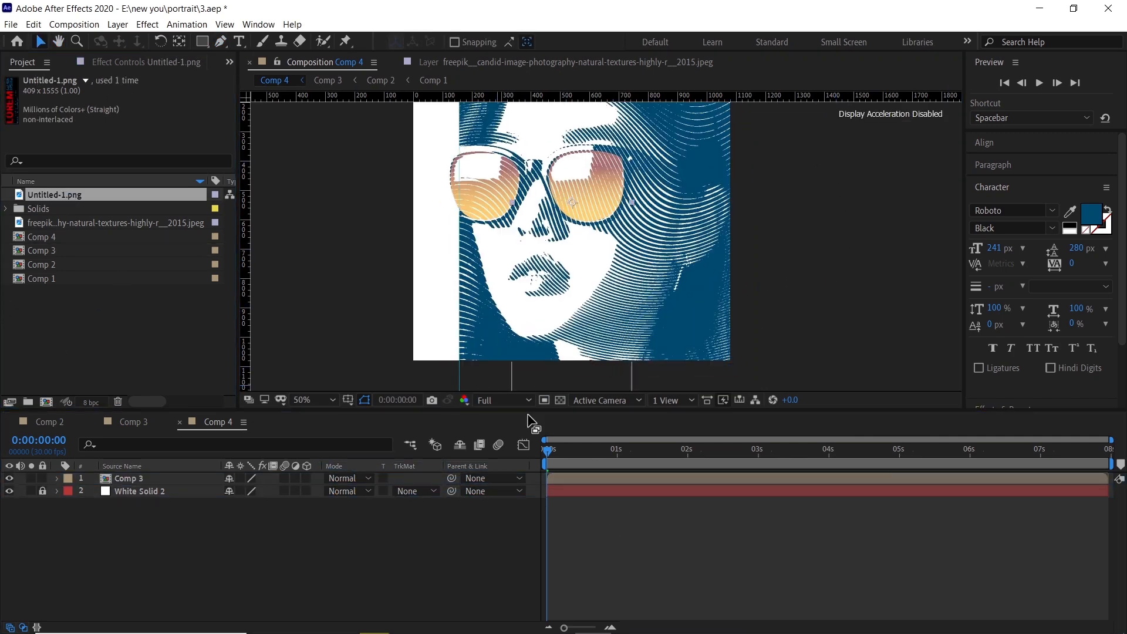
drag(564, 314, 496, 345)
scroll(472, 241, down, 2)
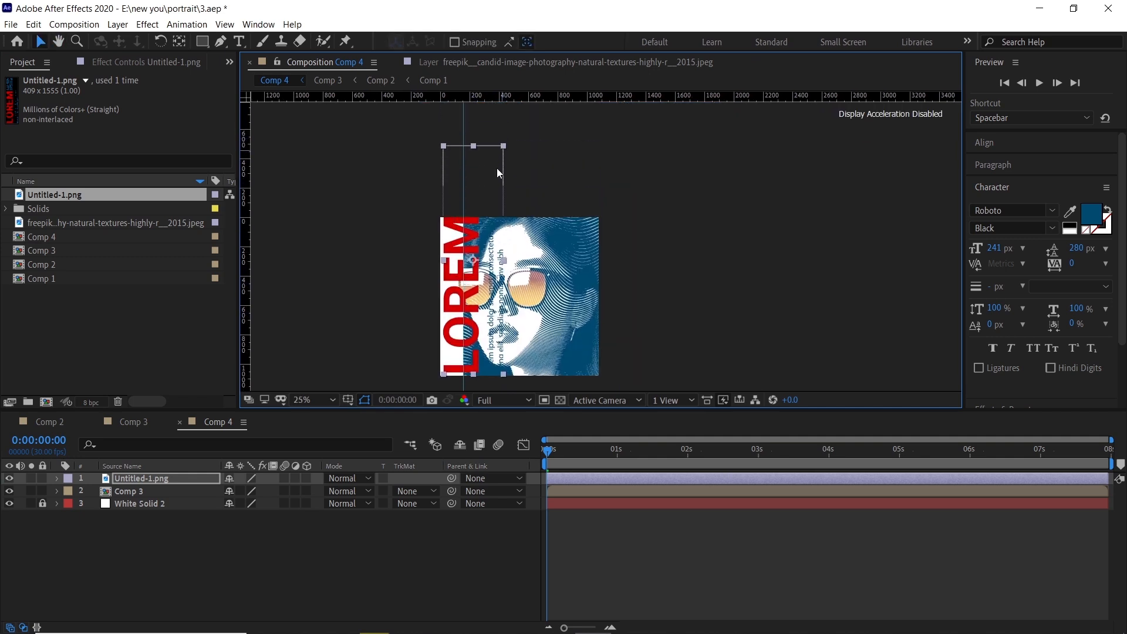
drag(496, 169, 488, 185)
mouse_move(483, 249)
mouse_down()
mouse_move(468, 242)
mouse_move(467, 257)
mouse_up()
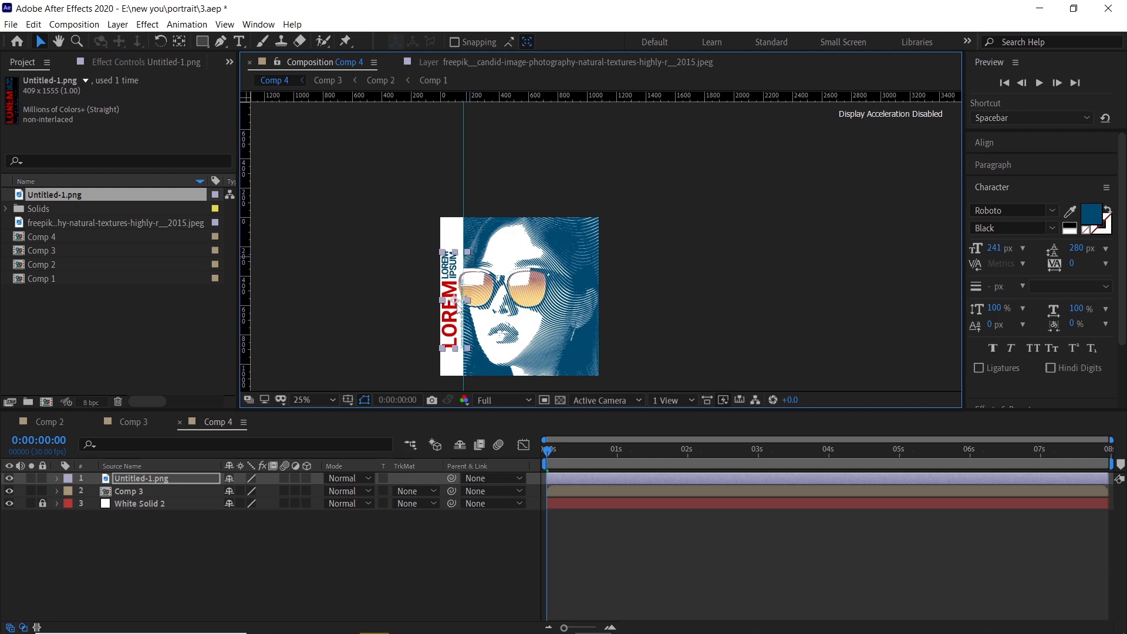
Position the LOREM text image at the lower end of the white strip, scale it down slightly and deselect it
scroll(457, 306, up, 1)
drag(450, 319, 452, 272)
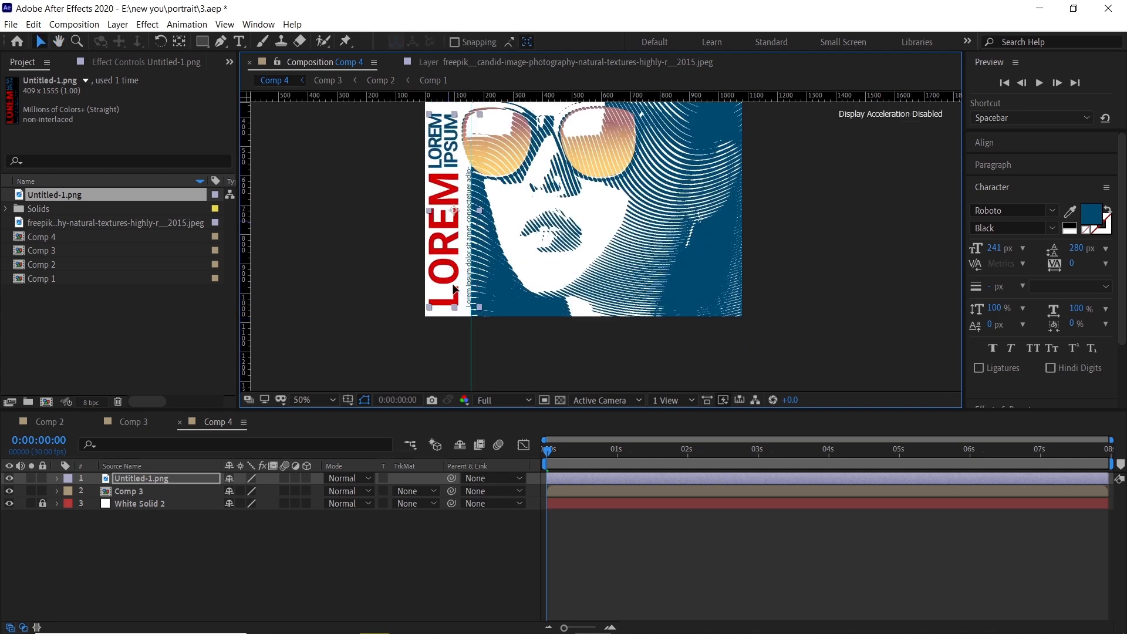
drag(435, 143, 407, 191)
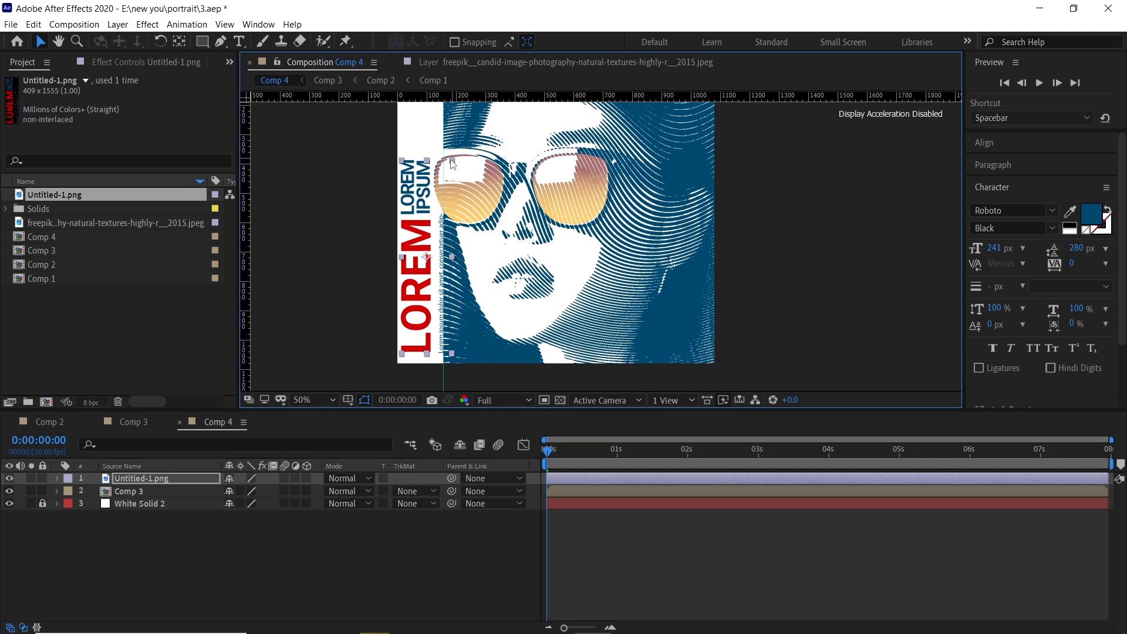
drag(450, 160, 449, 167)
drag(420, 256, 419, 198)
drag(425, 197, 435, 220)
scroll(452, 235, up, 6)
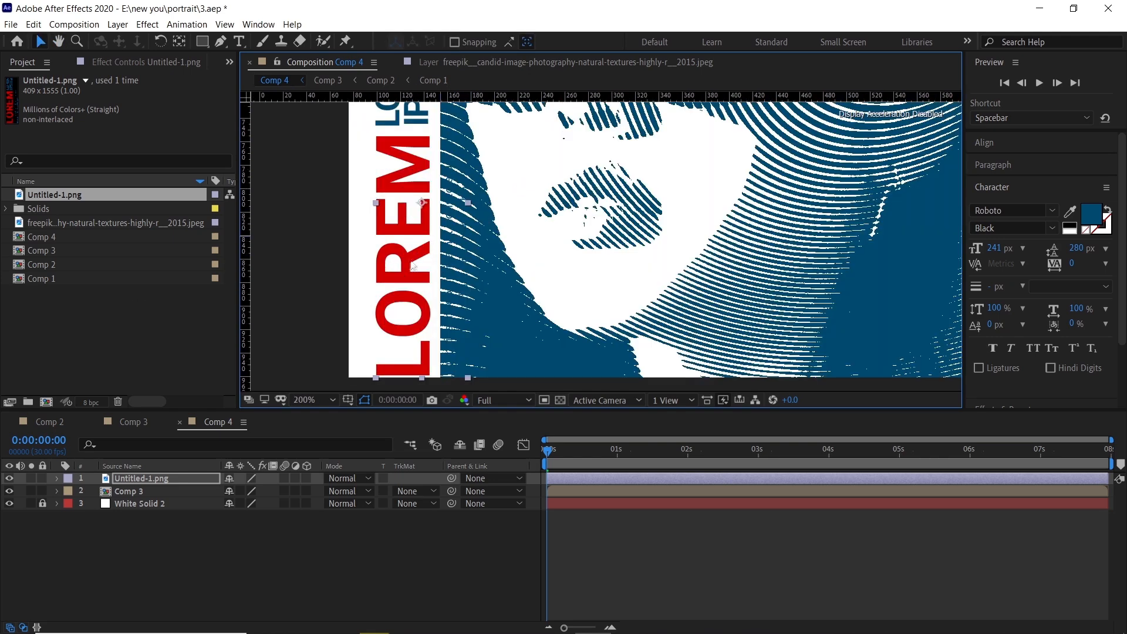
scroll(527, 264, down, 2)
drag(526, 271, 504, 257)
scroll(543, 241, down, 2)
key(space)
drag(678, 148, 511, 265)
click(666, 213)
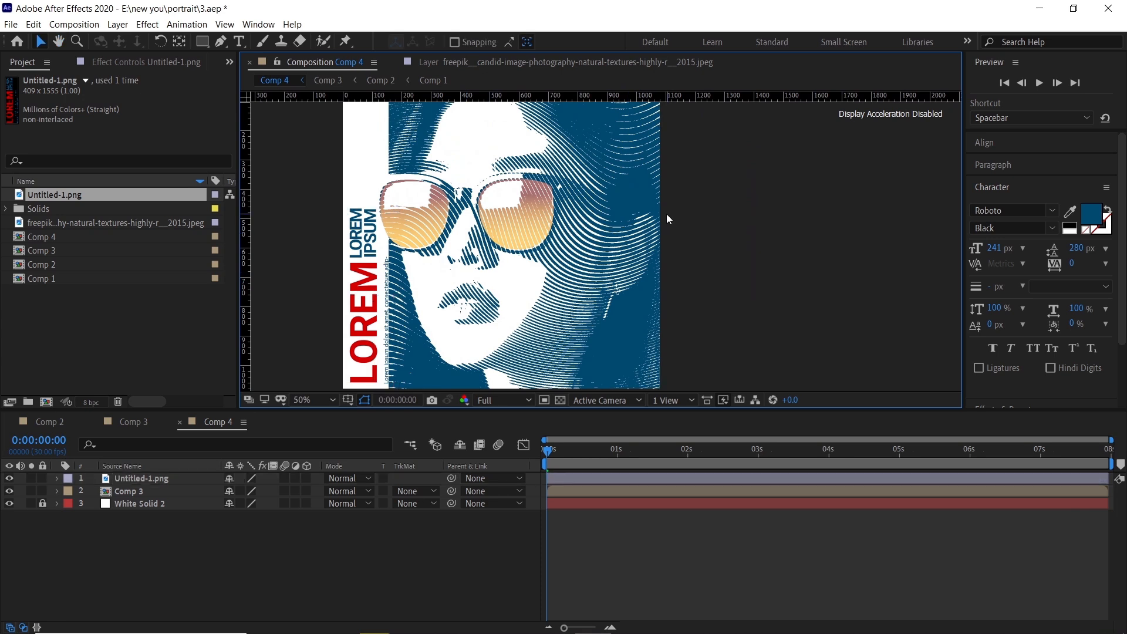
Shift the Comp 3 mask's straight vertical edge toward the face, clear of the small vertical text on the white strip
drag(632, 178, 645, 176)
key(ctrl+z)
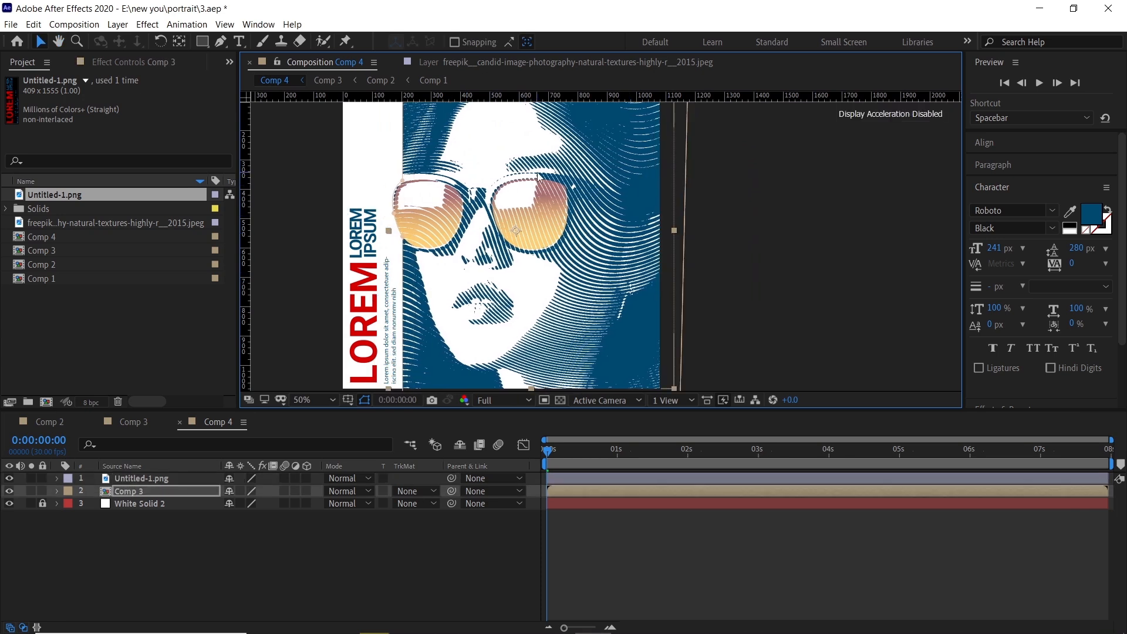
scroll(392, 191, up, 5)
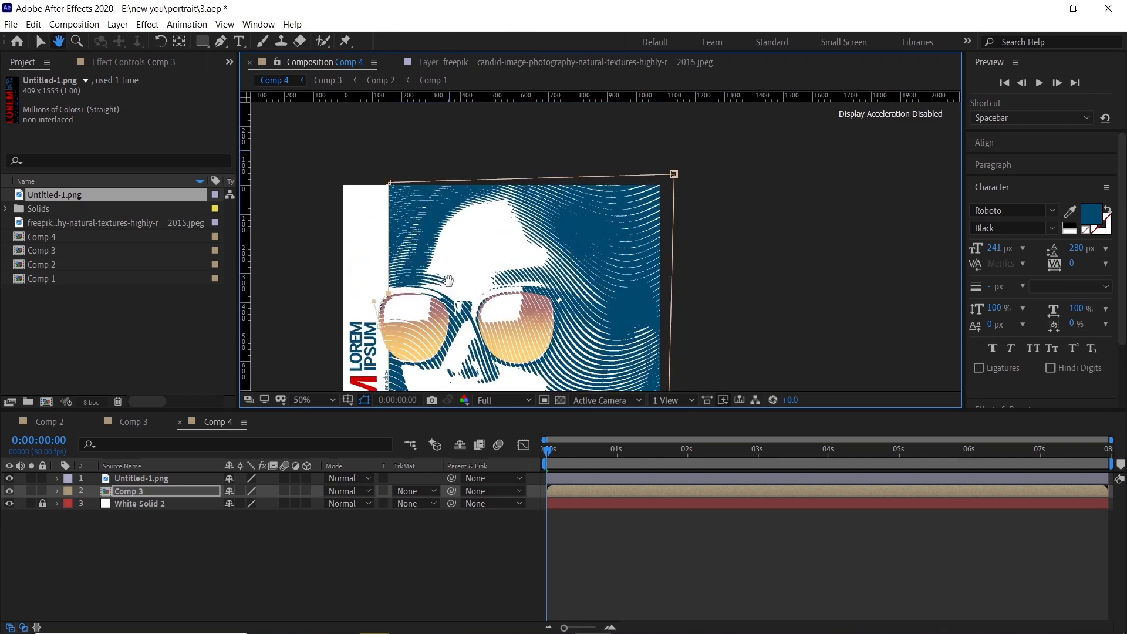
scroll(392, 202, down, 9)
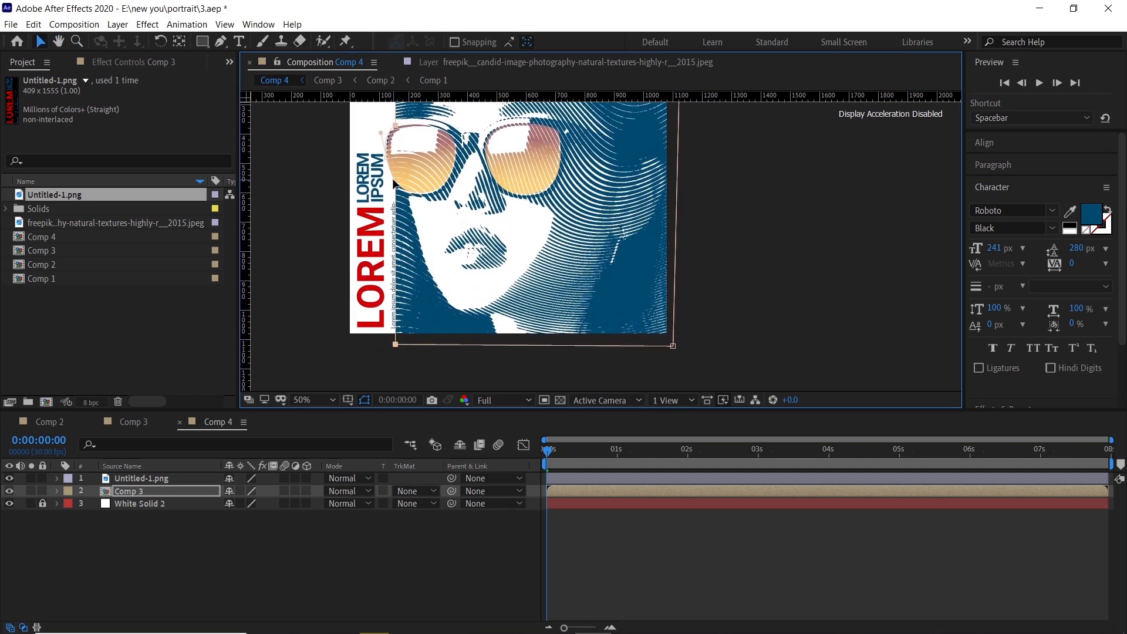
drag(393, 184, 408, 181)
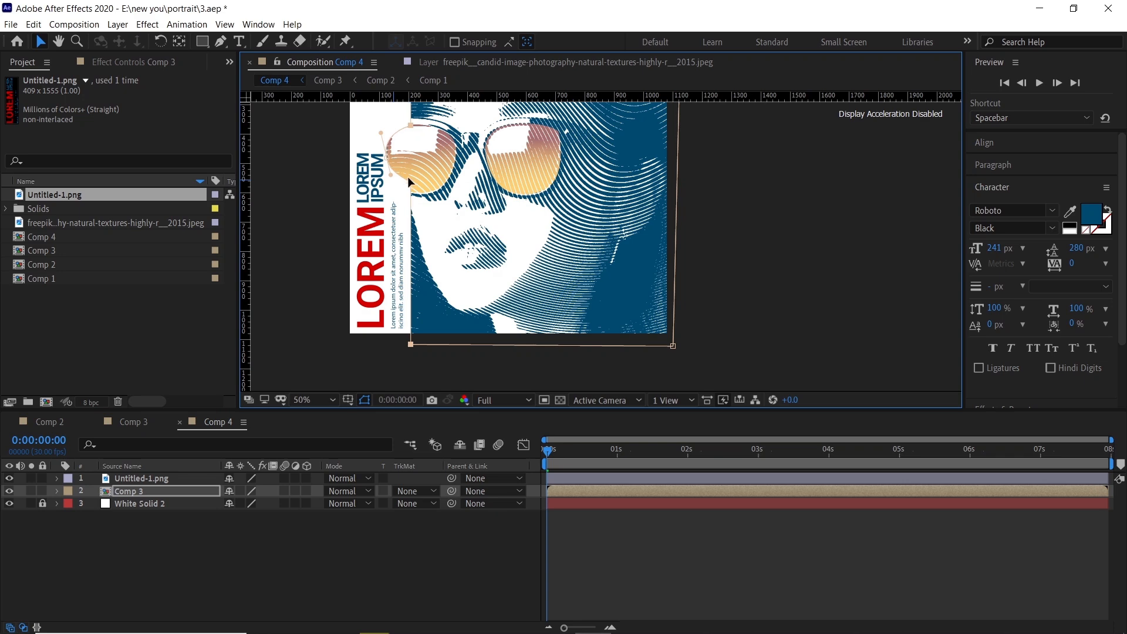
Lower the mask point beneath the overlapping lens and adjust its curve handle so the outline follows the lens's lower rim
scroll(409, 181, up, 2)
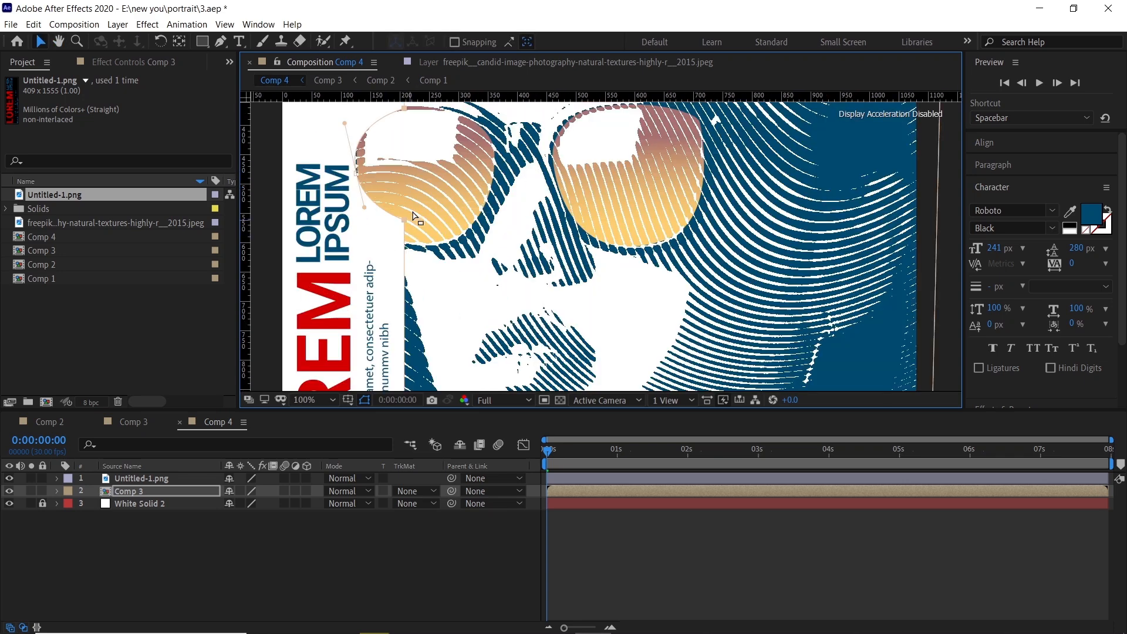
drag(405, 220, 405, 241)
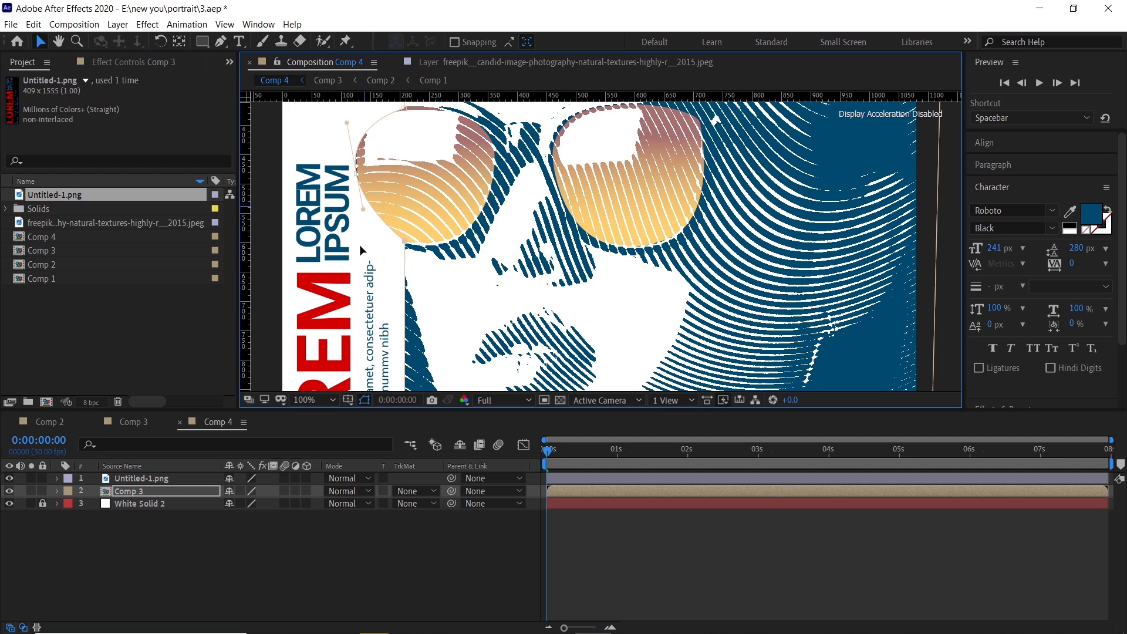
drag(362, 209, 369, 242)
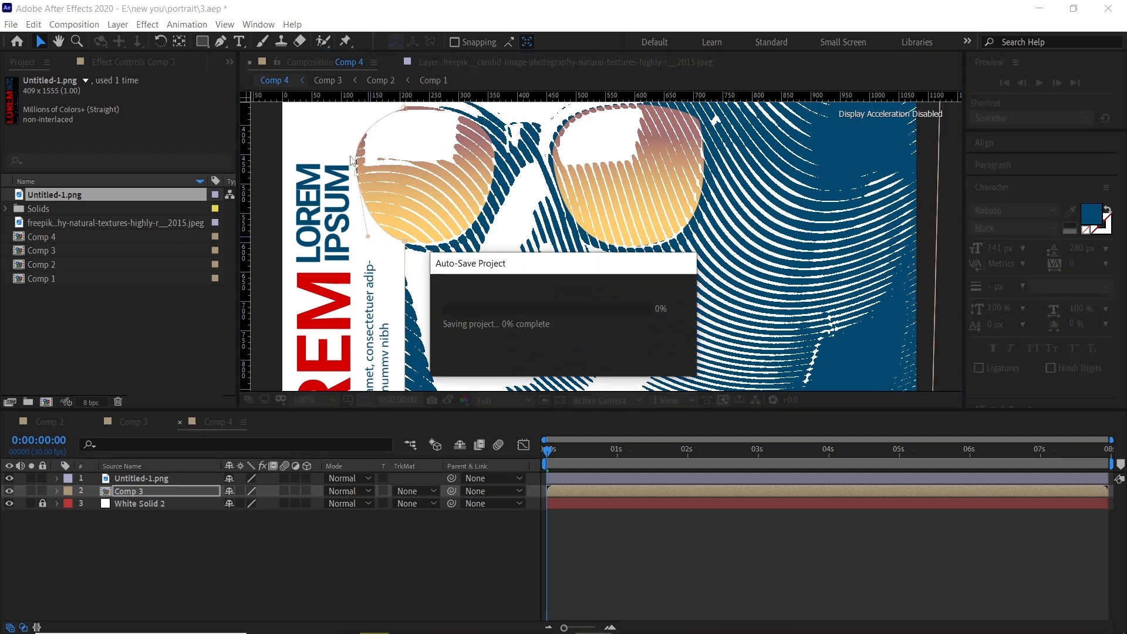
Raise the mask's corner above the overlapping lens and curve the outline around the dark frame along its upper and outer rim
key(space)
drag(390, 162, 390, 197)
scroll(398, 164, up, 2)
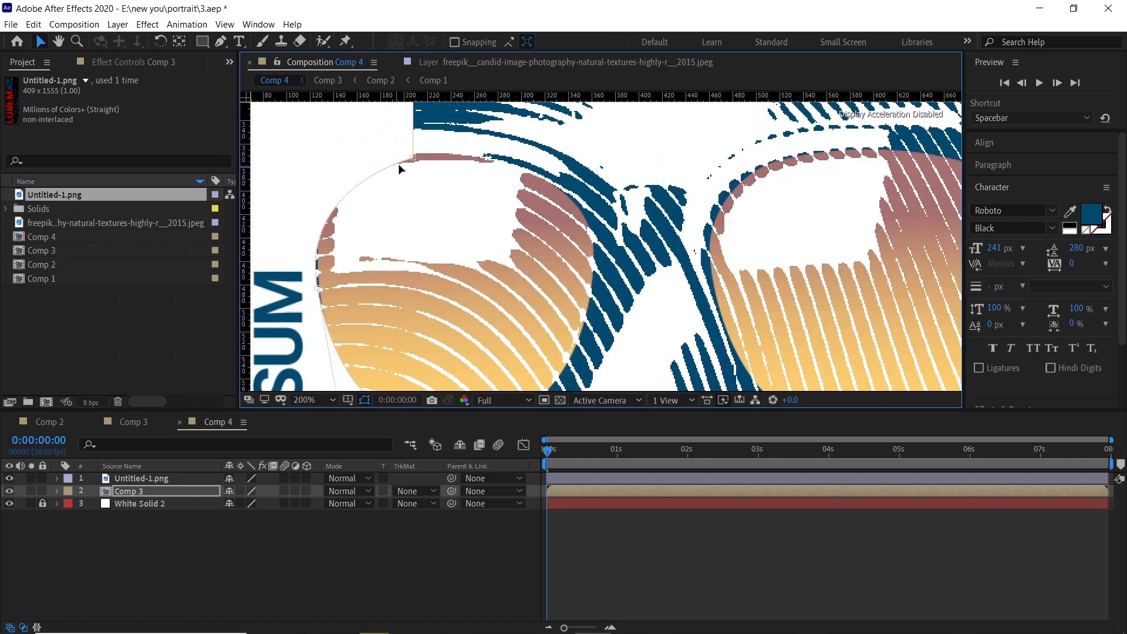
mouse_move(412, 156)
mouse_down()
mouse_move(394, 156)
mouse_move(415, 152)
mouse_up()
click(222, 41)
click(389, 162)
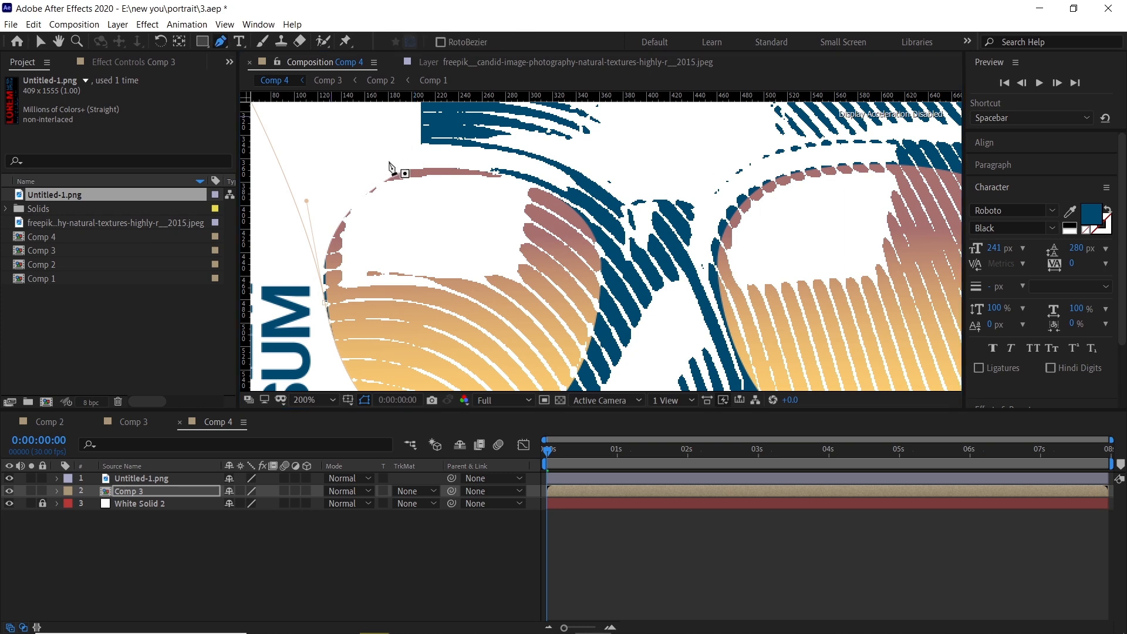
key(ctrl+z)
key(ctrl+z)
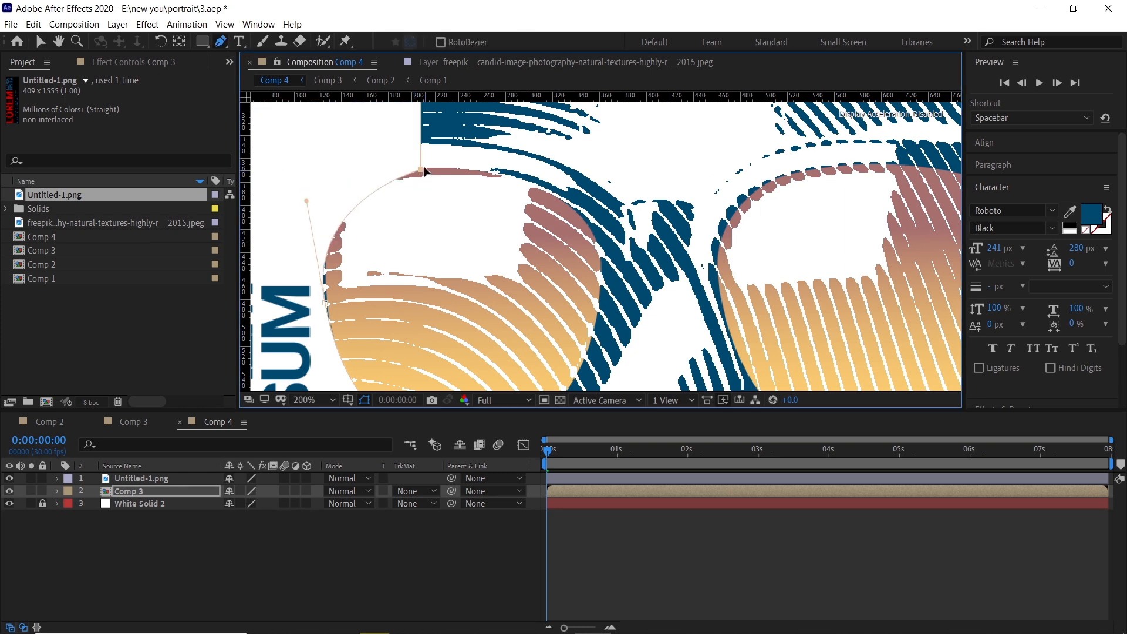
mouse_move(430, 169)
mouse_down()
mouse_move(352, 181)
mouse_move(373, 189)
mouse_move(424, 164)
mouse_up()
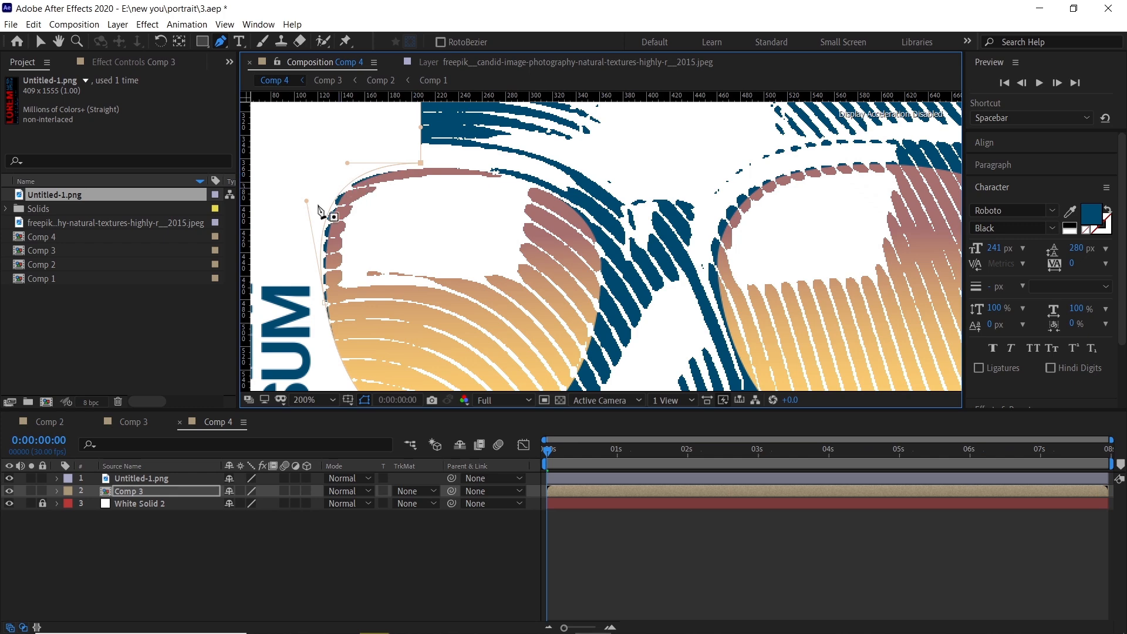
drag(326, 299, 327, 307)
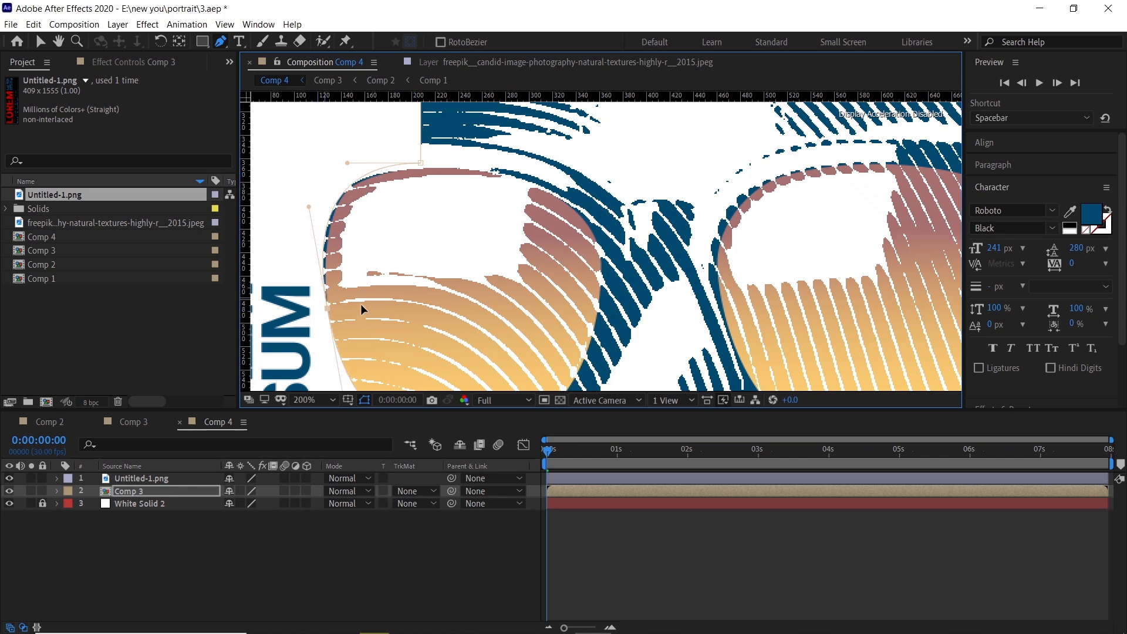
Deselect the Comp 3 layer and preview the Comp 4 animation from the first frame
scroll(362, 304, down, 4)
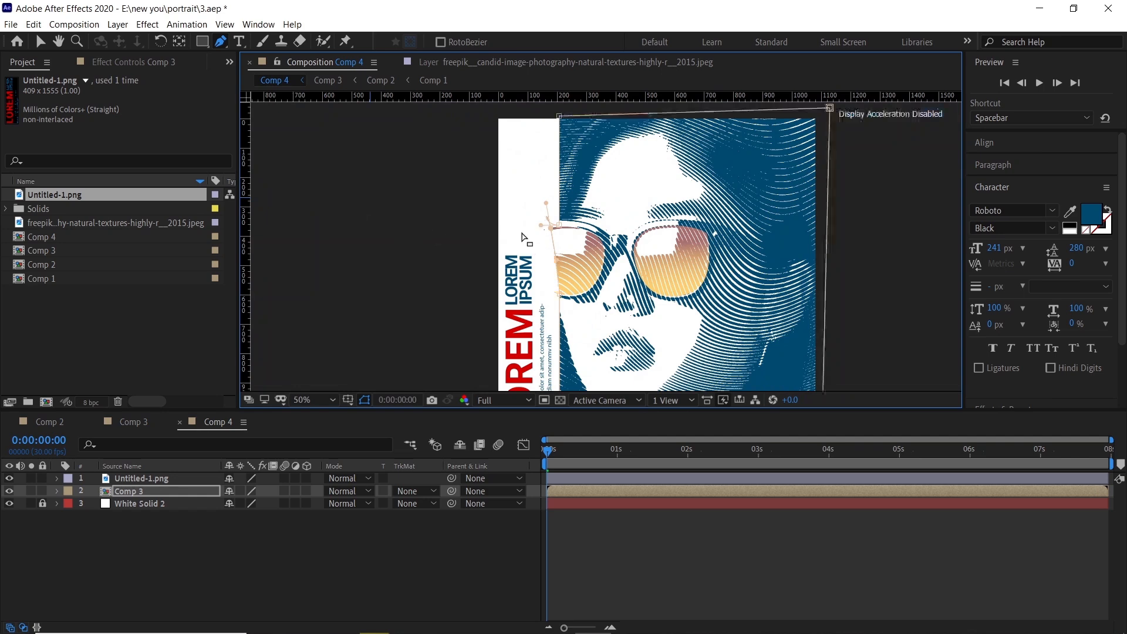
scroll(522, 235, up, 2)
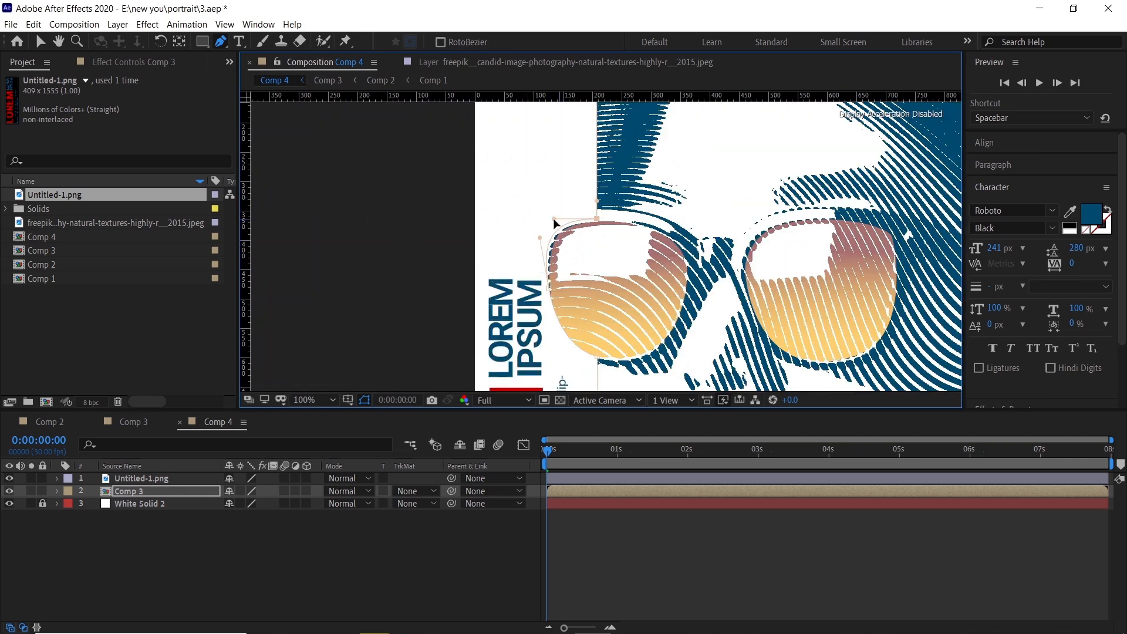
scroll(548, 244, down, 2)
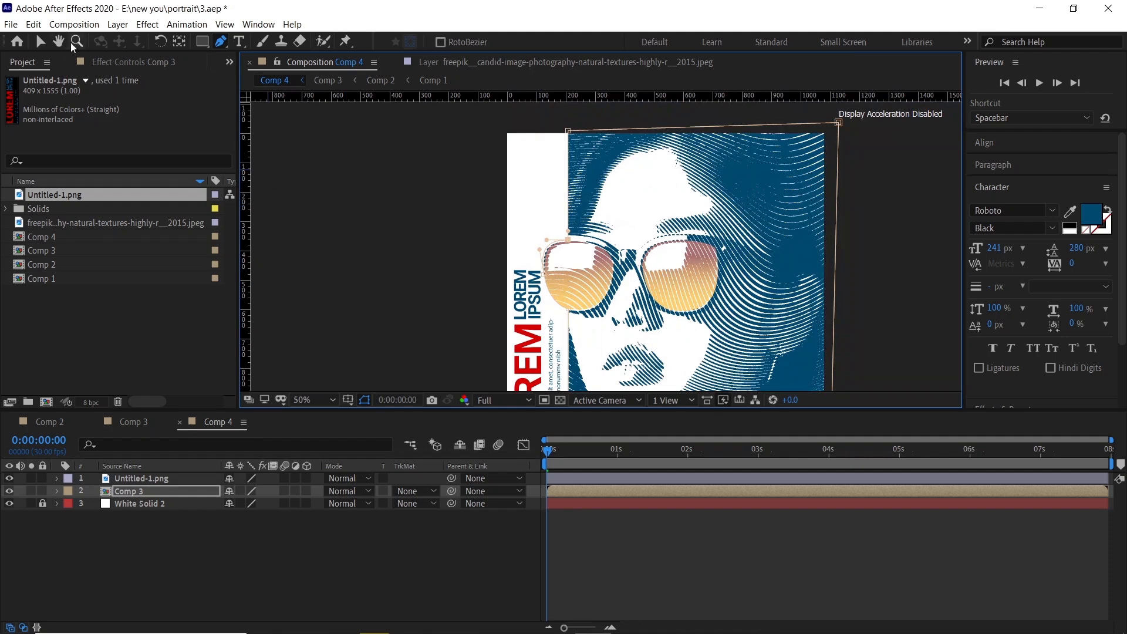
click(40, 42)
click(659, 517)
drag(733, 329, 621, 243)
drag(739, 188, 707, 234)
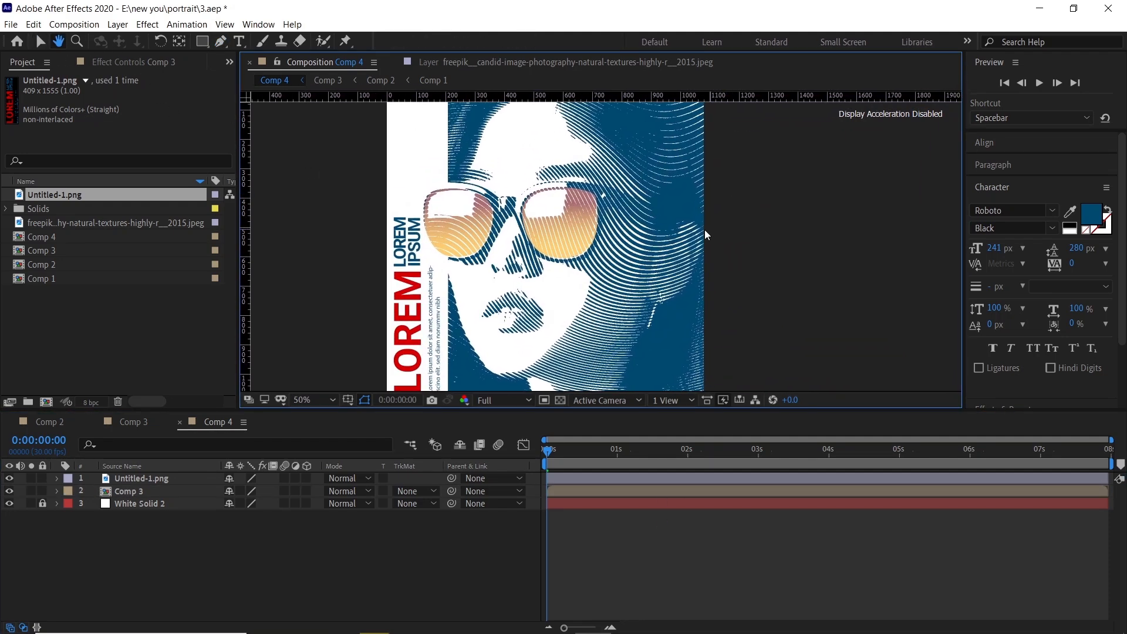
key(space)
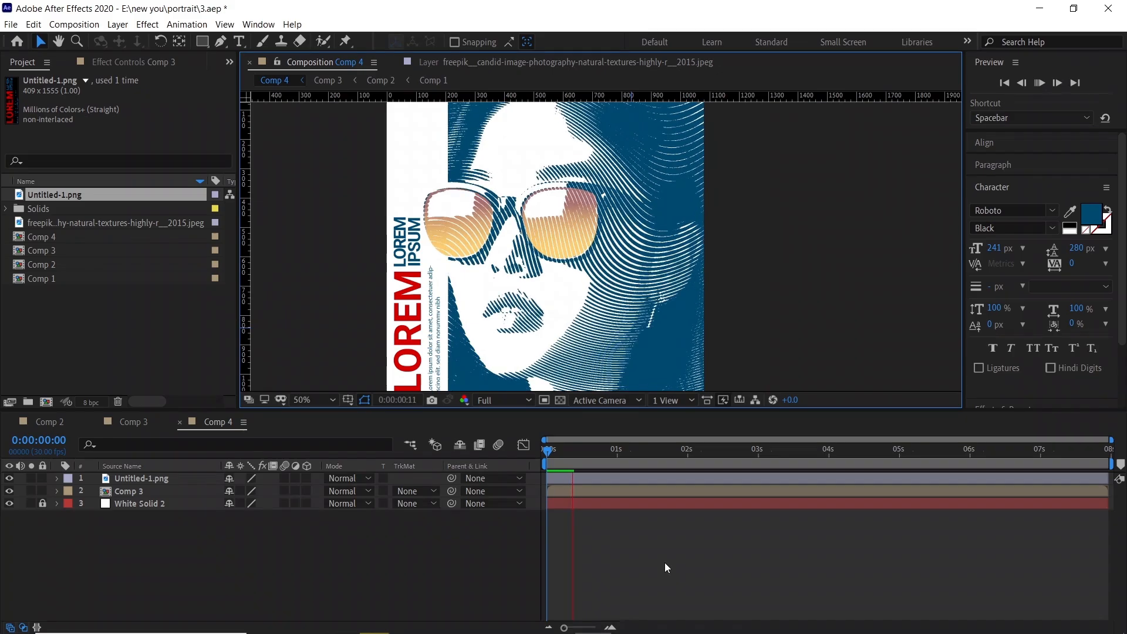